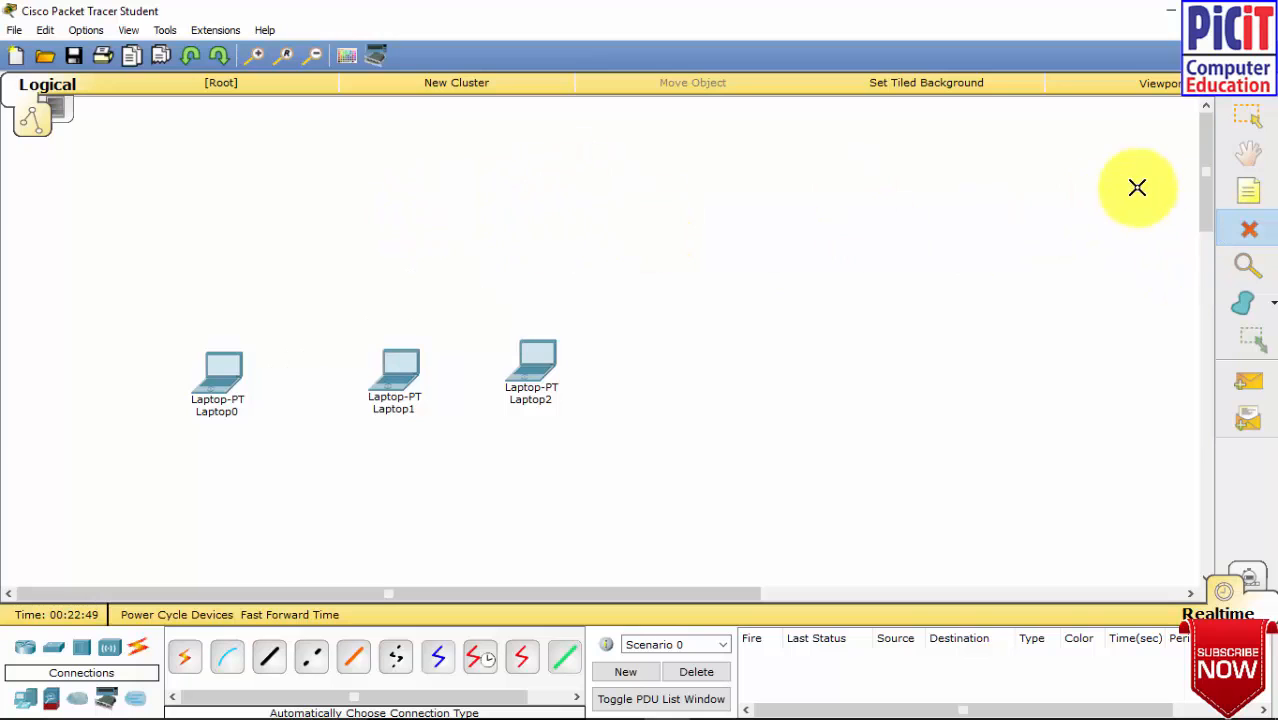
Place a 2950-24 switch in the workspace above Laptop1.
click(1249, 116)
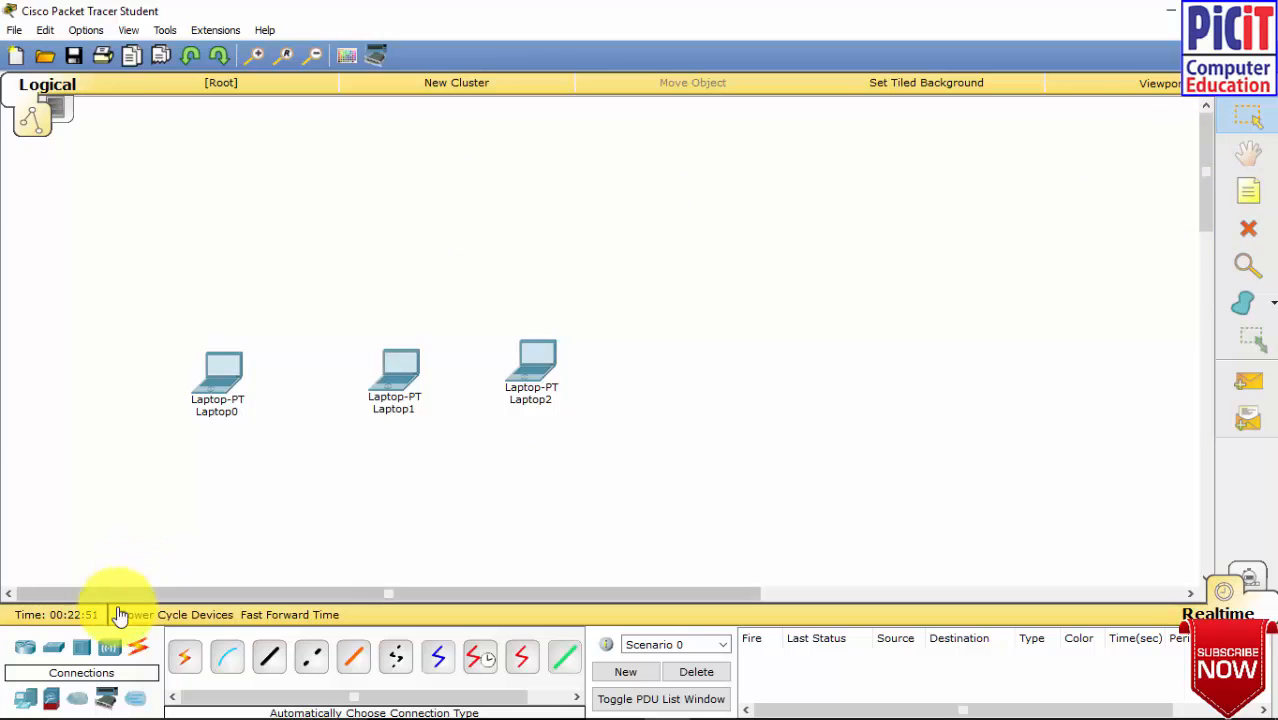
click(54, 649)
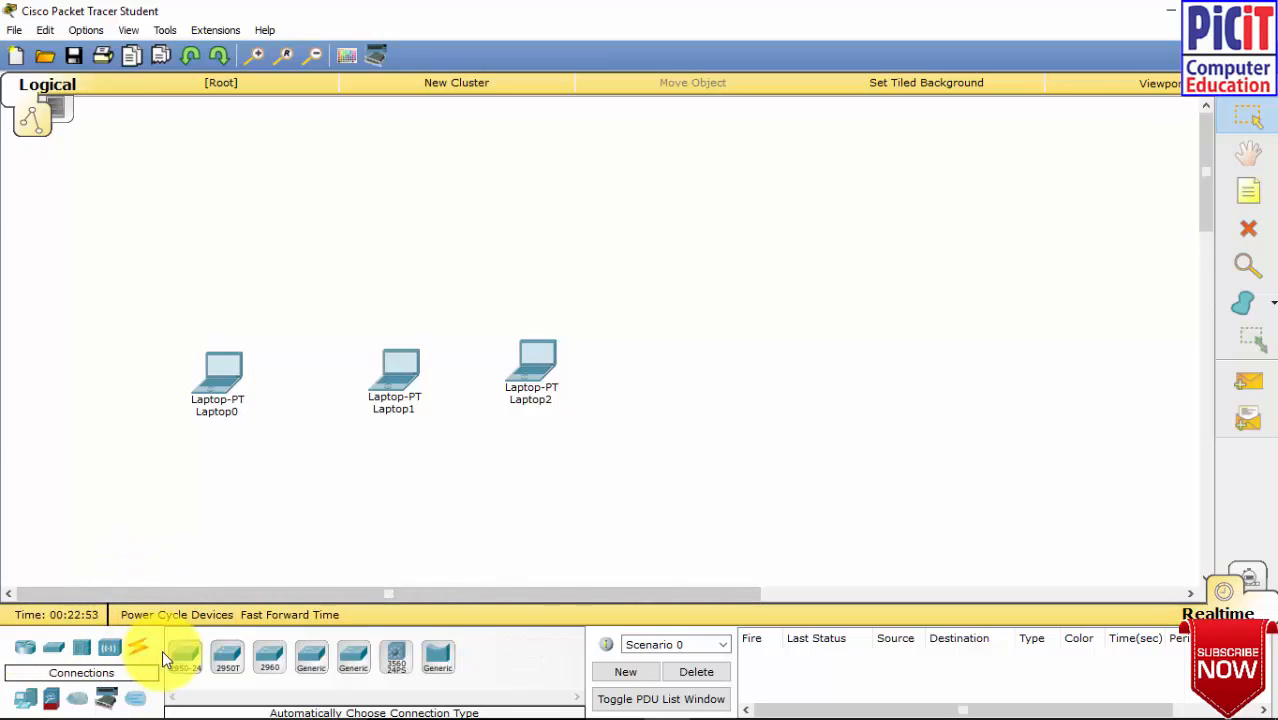
click(190, 658)
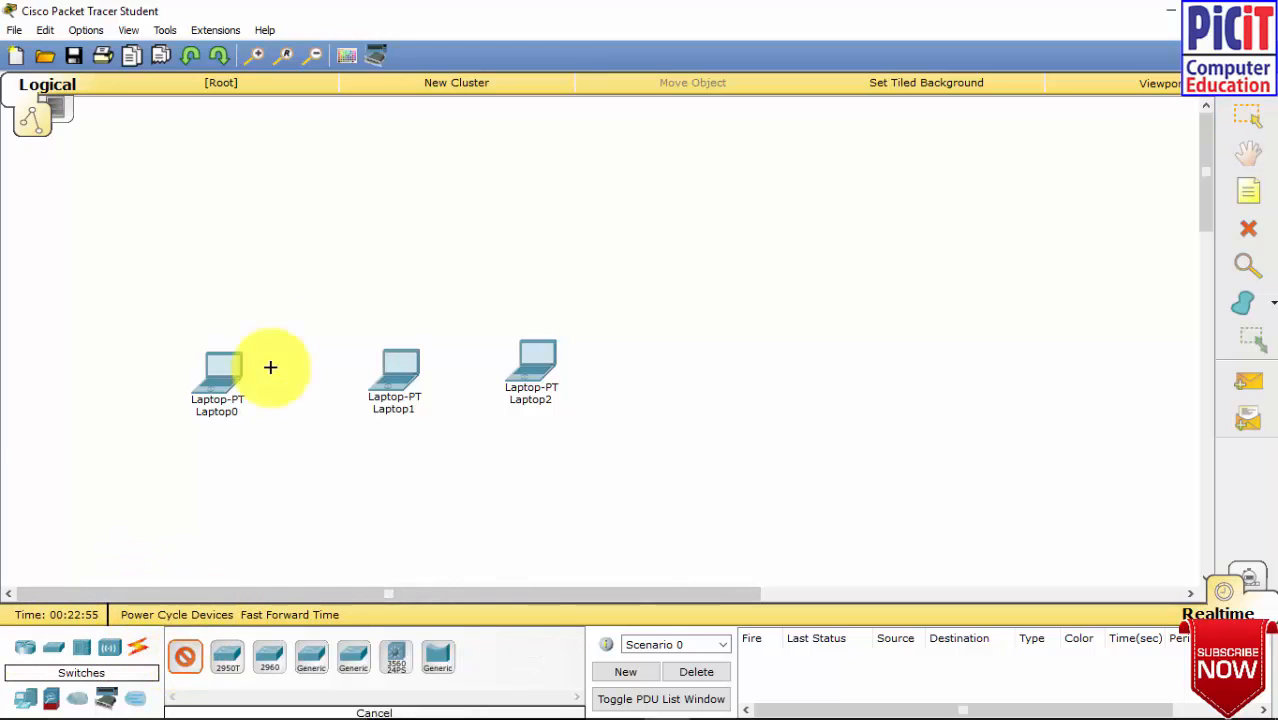
click(393, 266)
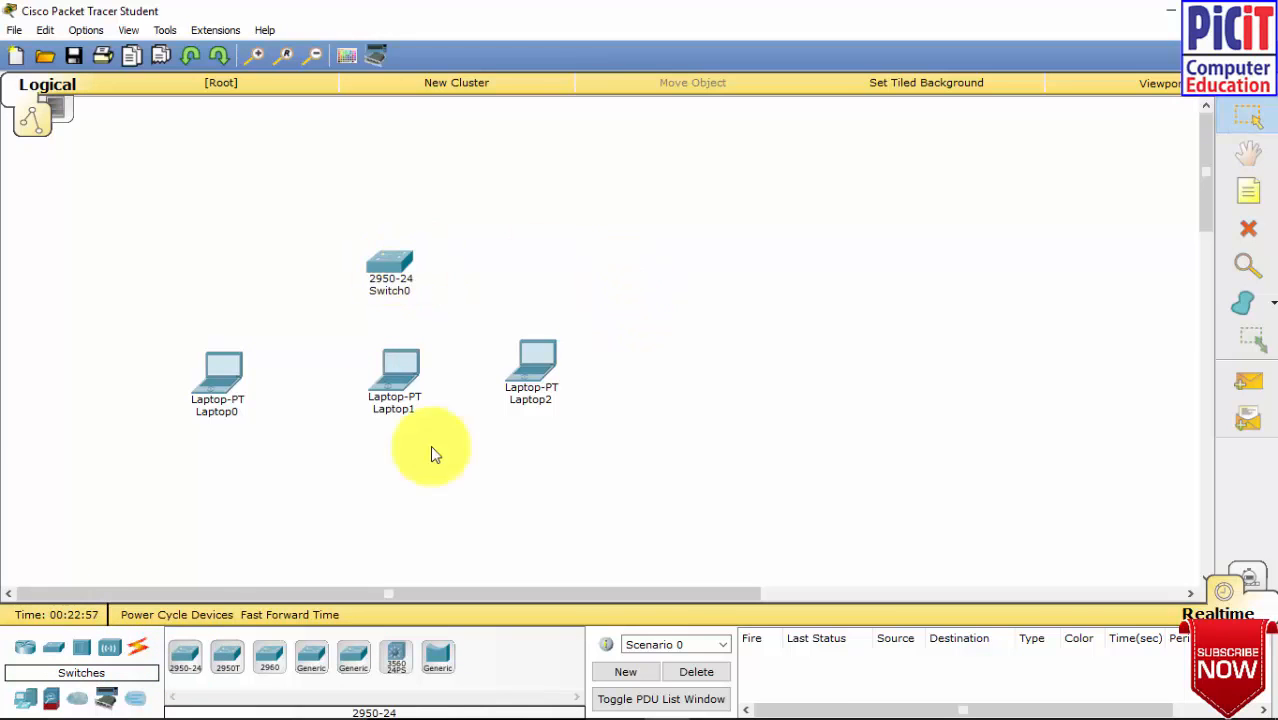
Connect Laptop0, Laptop1 and Laptop2 to Switch0 with automatically chosen cables, and slightly adjust the positions of Laptop1 and Laptop2.
click(138, 648)
click(193, 668)
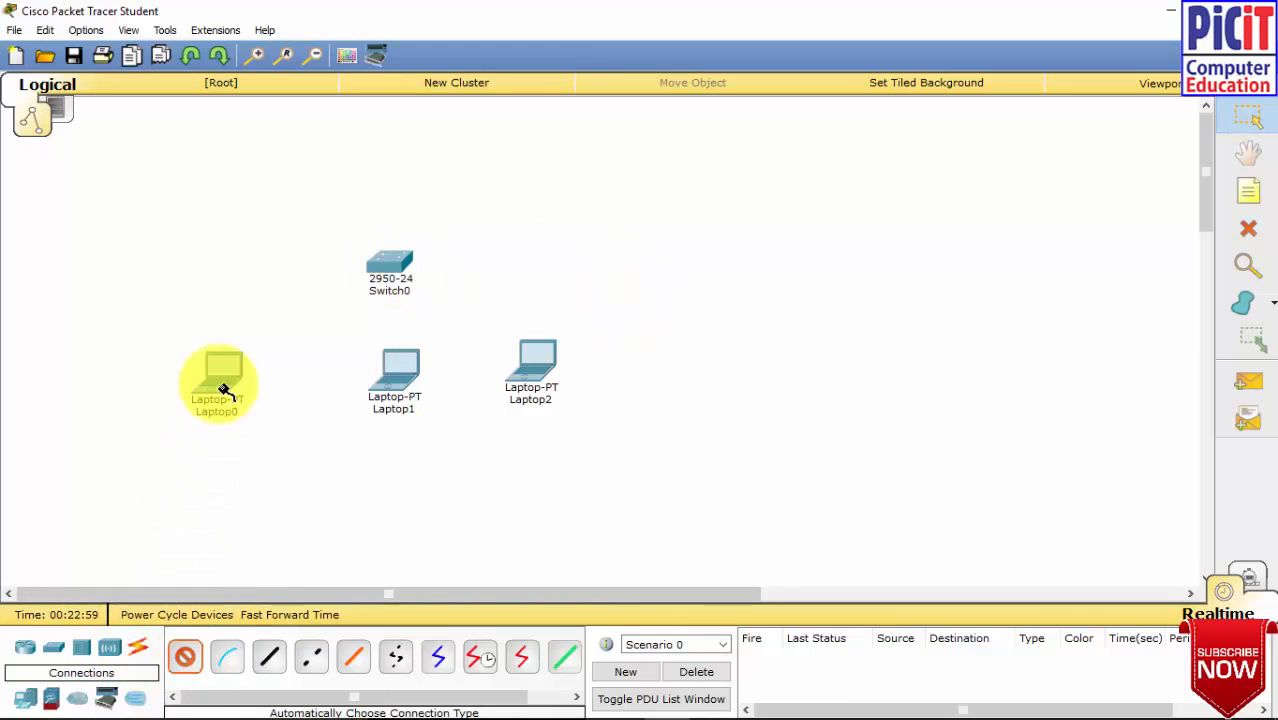
click(222, 377)
click(390, 266)
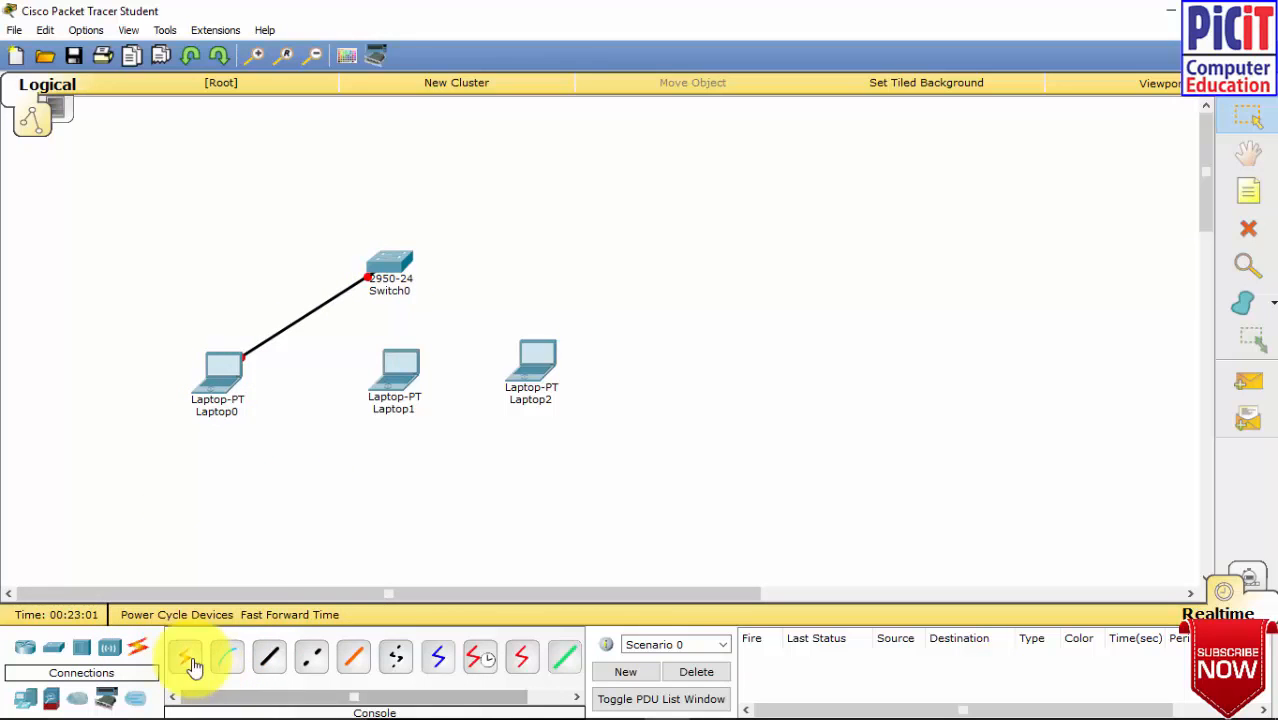
click(184, 657)
click(391, 362)
click(390, 263)
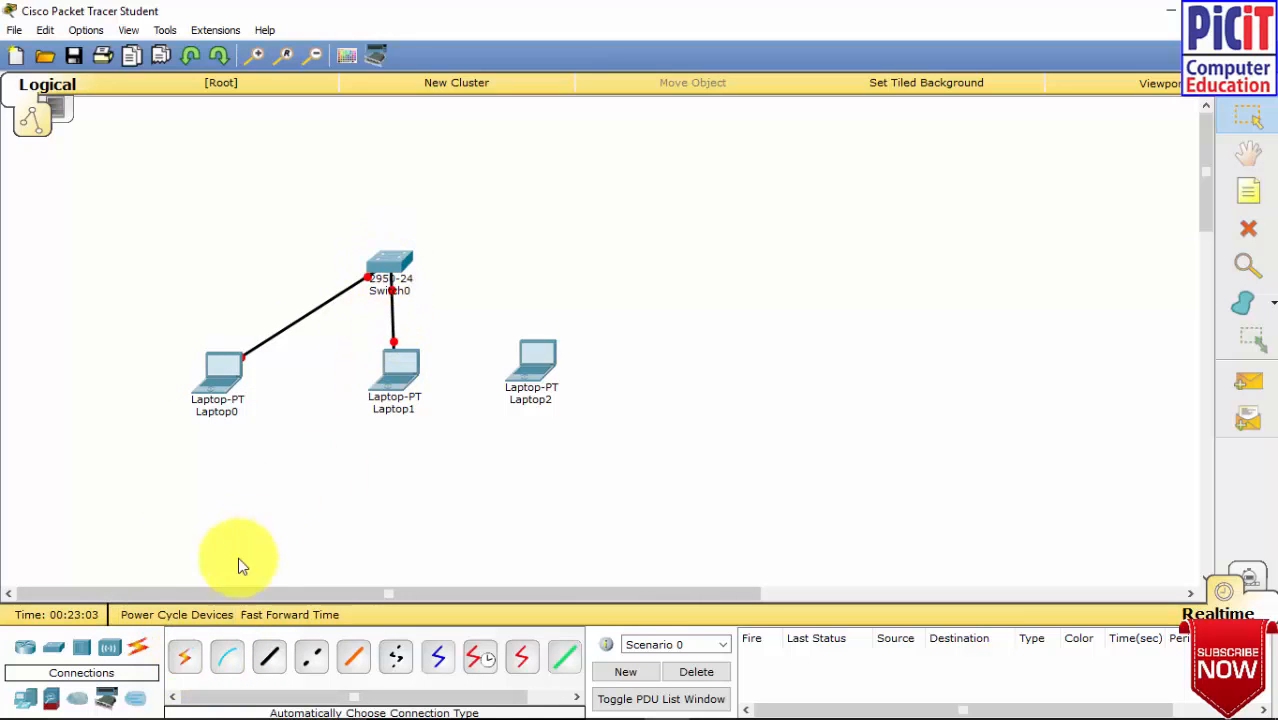
click(186, 659)
click(533, 370)
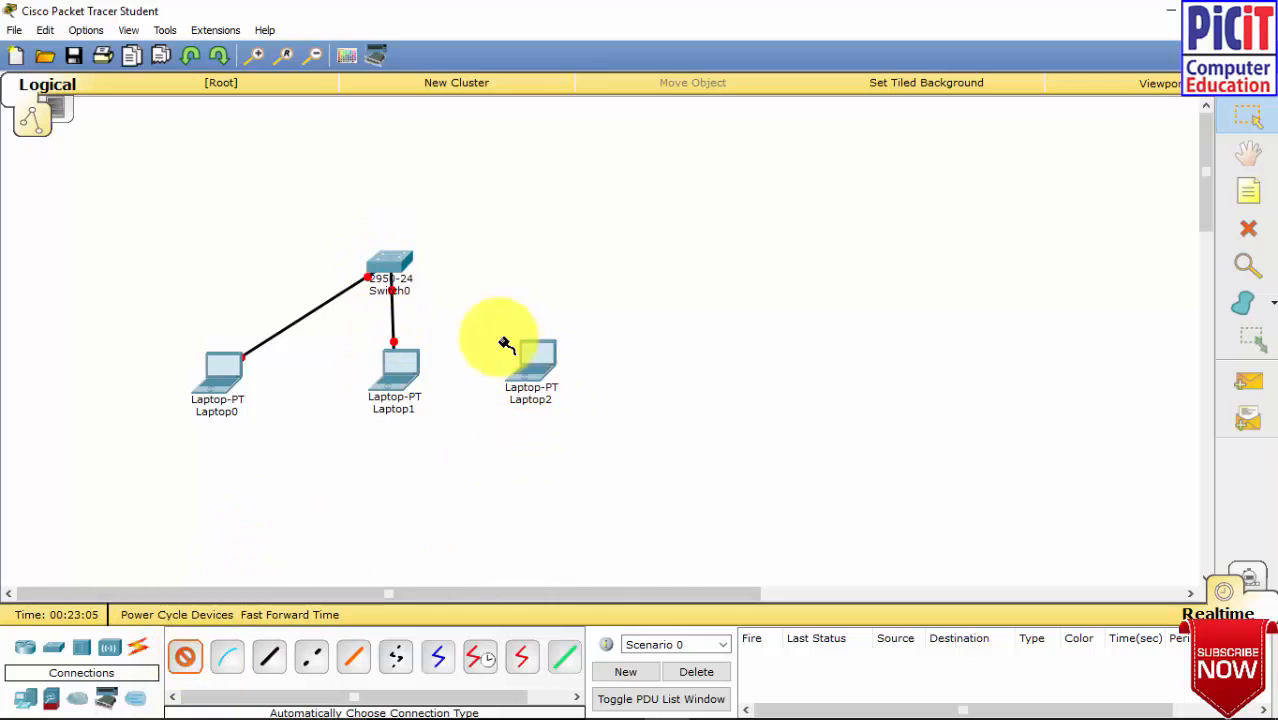
click(393, 265)
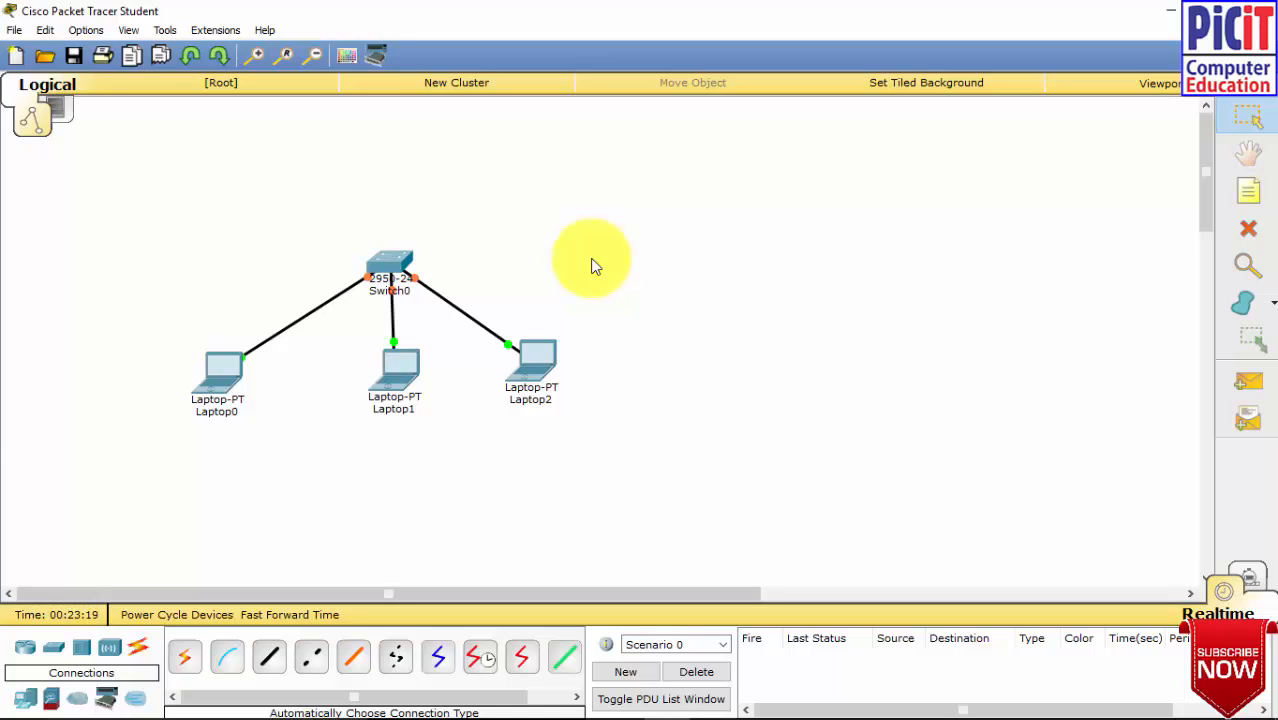
mouse_move(401, 370)
mouse_down()
mouse_move(368, 399)
mouse_move(397, 368)
mouse_up()
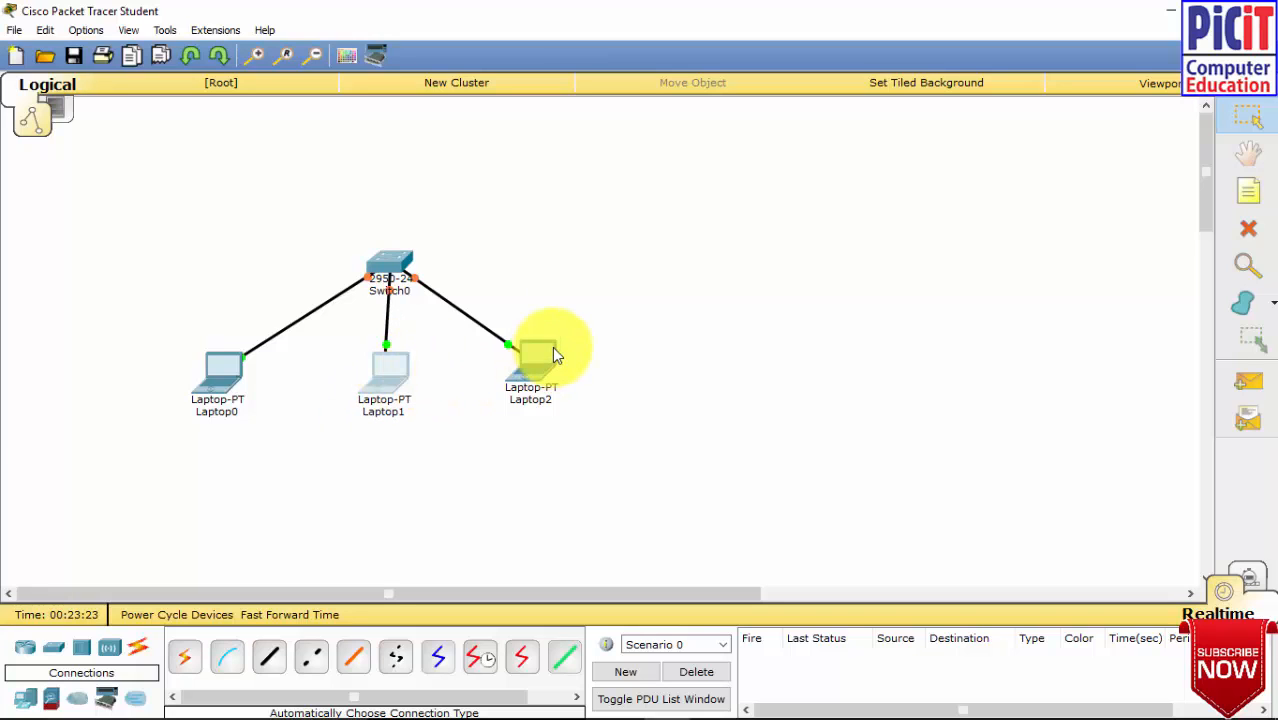
drag(556, 355, 552, 355)
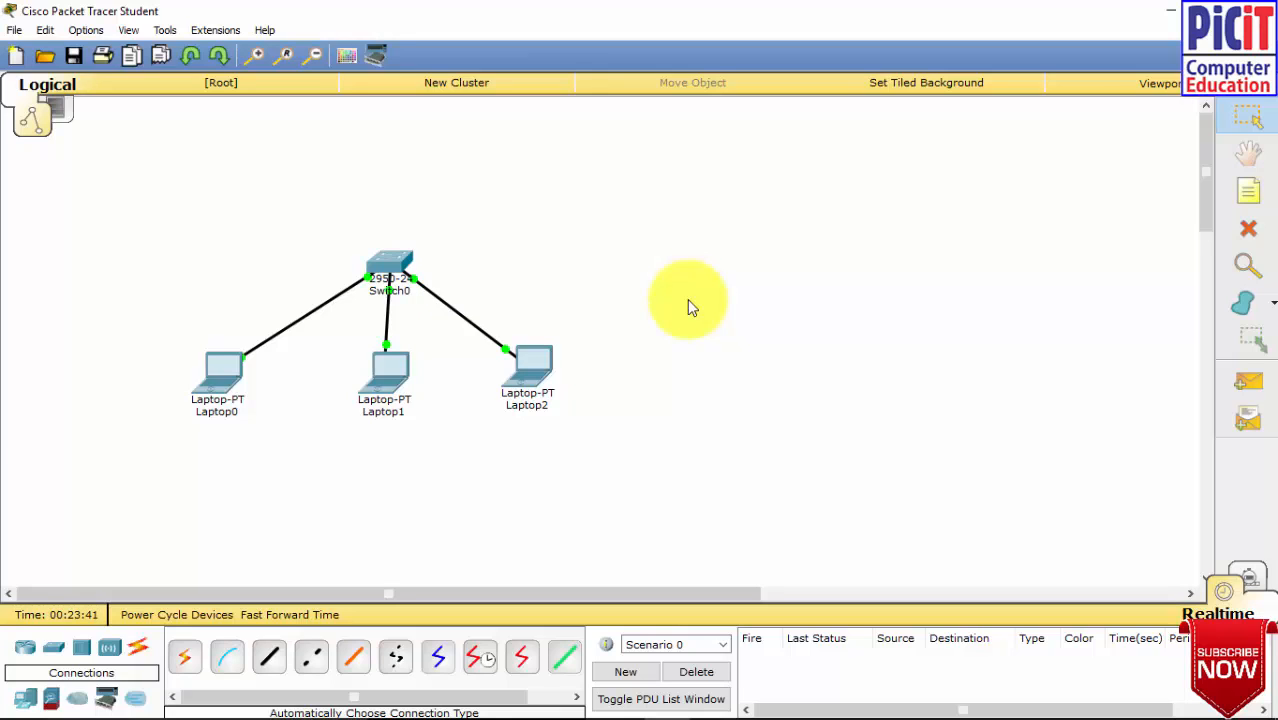
Ping 128.1.1.1 from Laptop0's Command Prompt to test connectivity, then close the laptop's window.
click(222, 375)
click(742, 238)
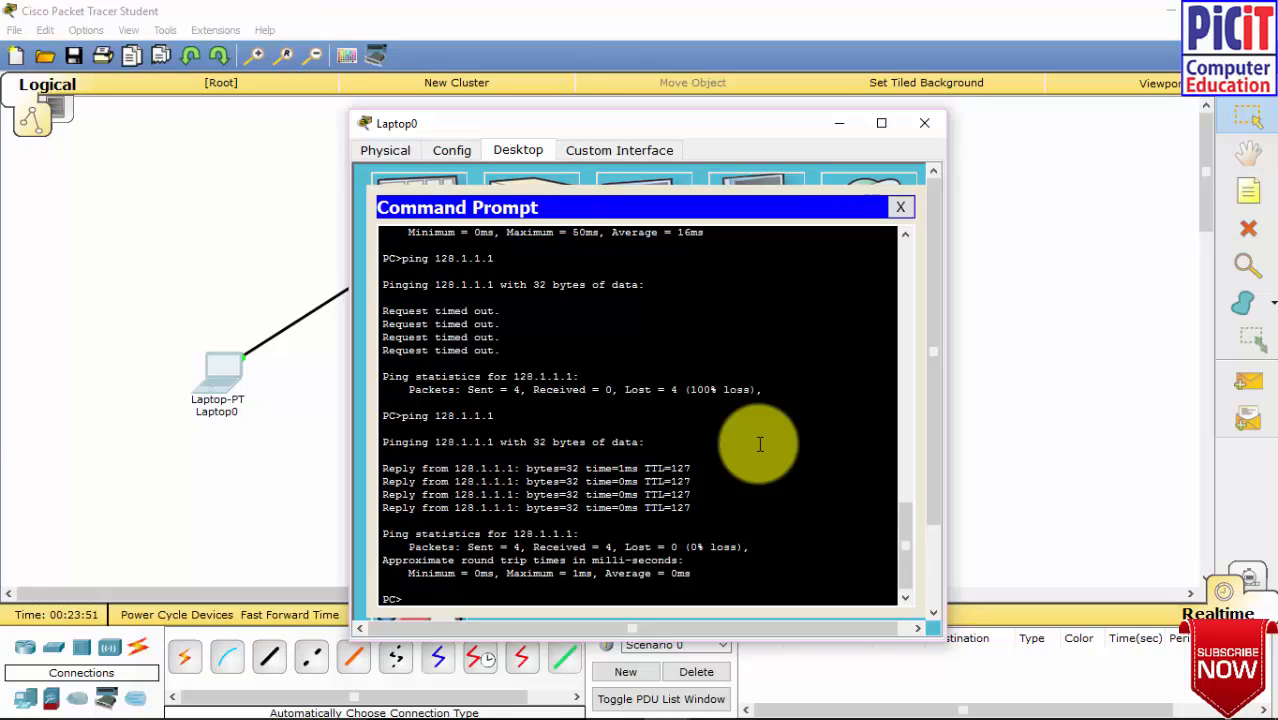
key(Up)
key(Return)
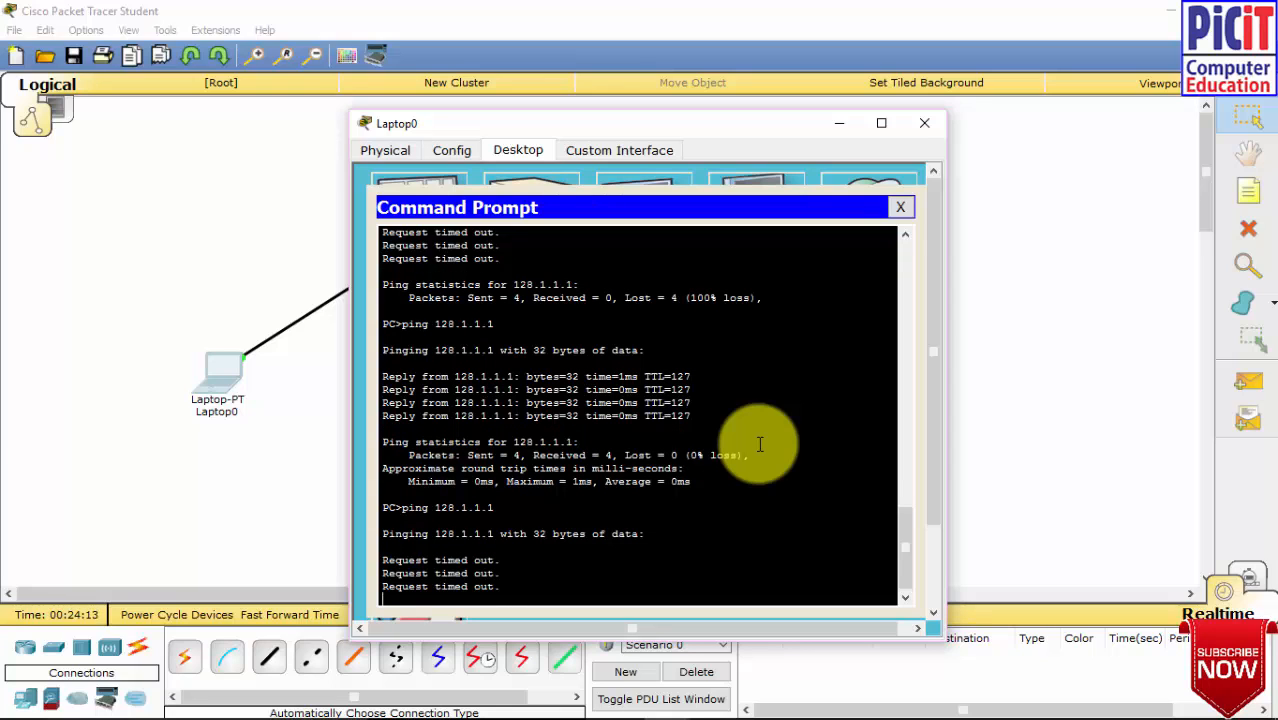
click(924, 123)
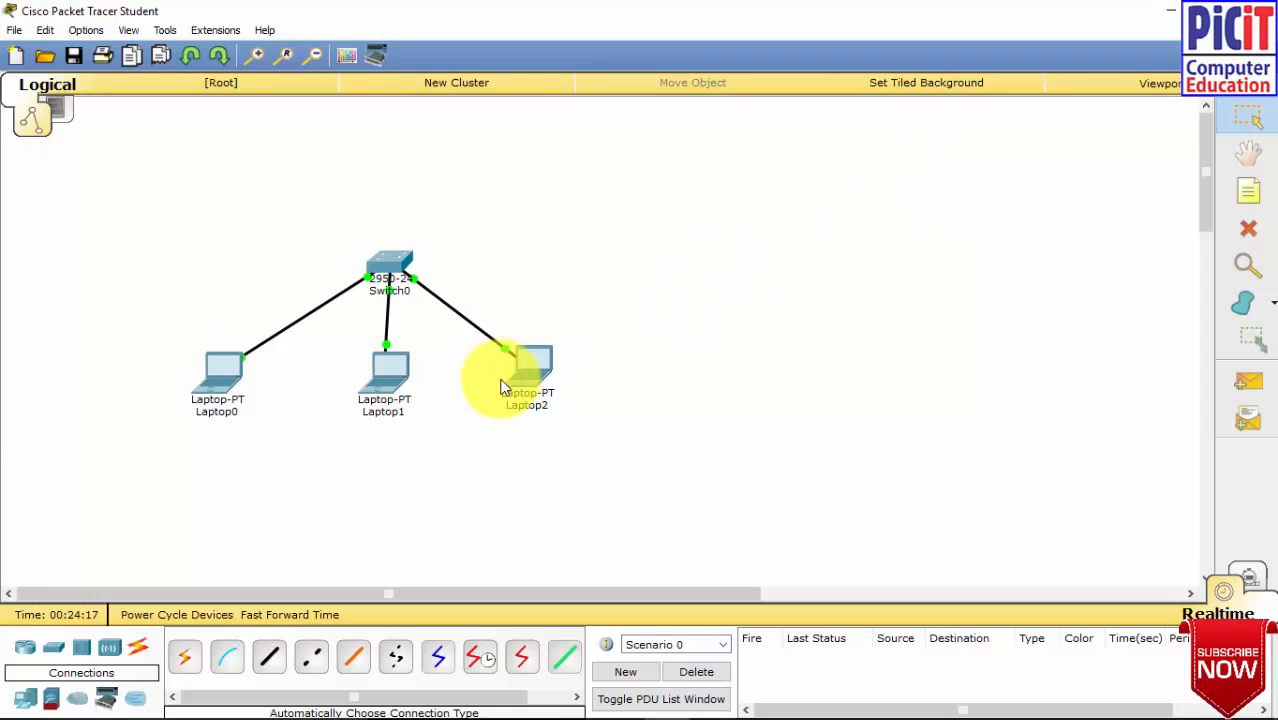
Place a 2811 router in the workspace directly above Switch0.
click(25, 647)
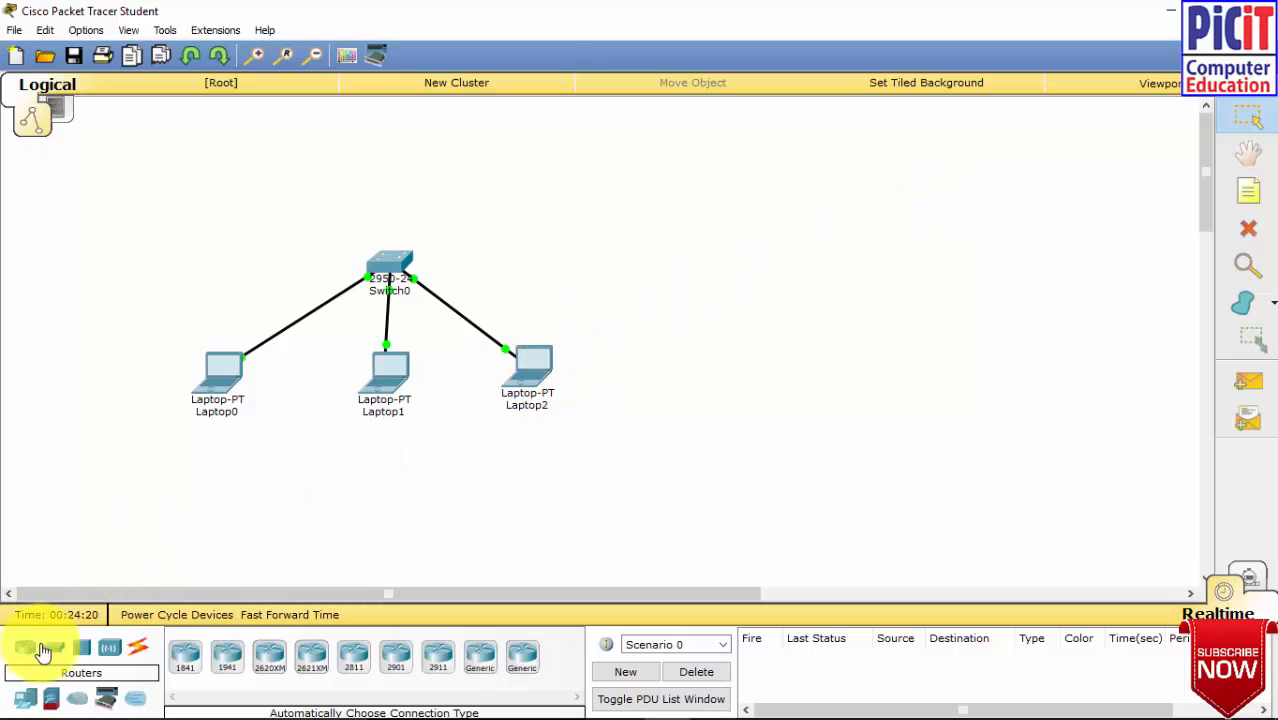
click(353, 656)
click(394, 137)
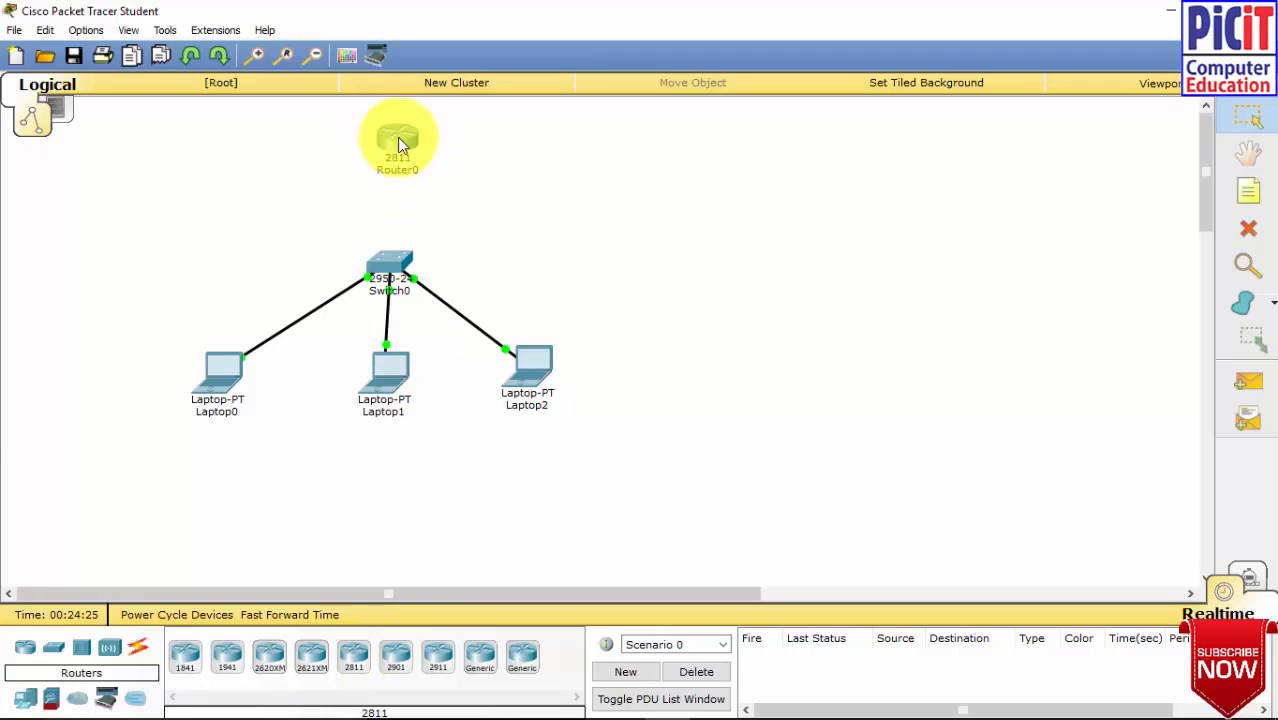
drag(405, 142, 399, 168)
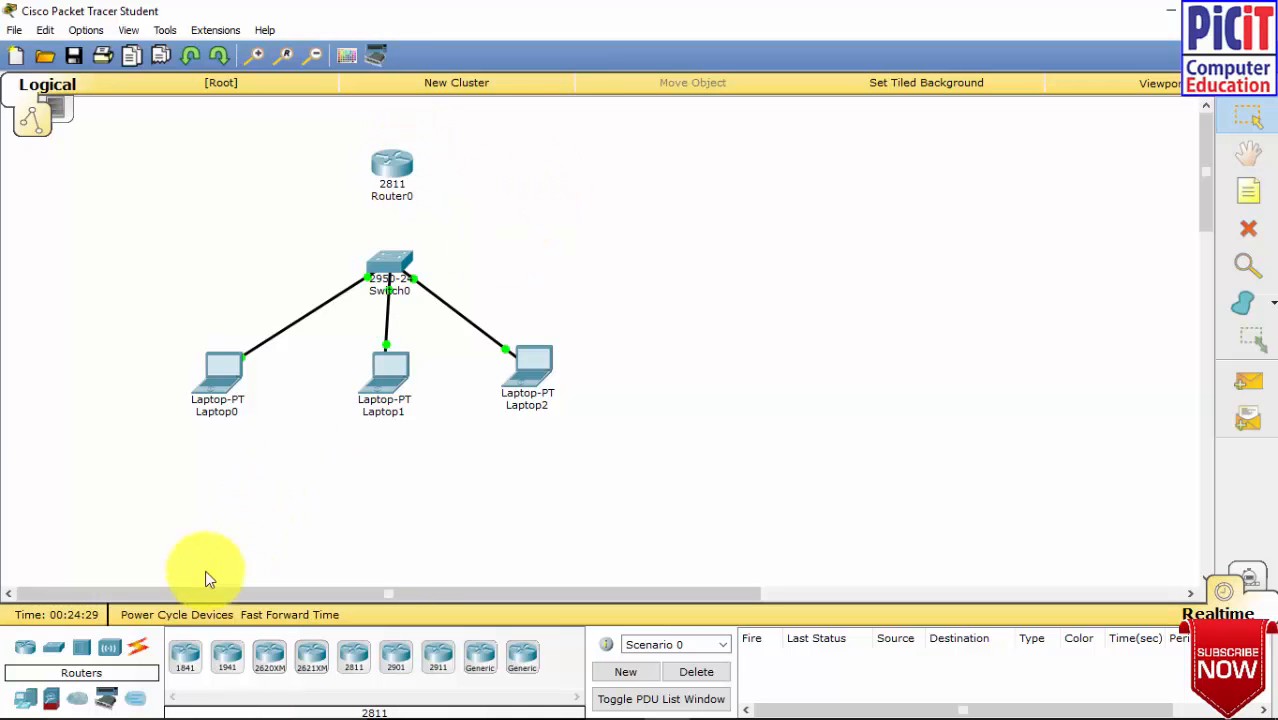
Connect Switch0 to Router0 with an automatically chosen cable.
click(143, 653)
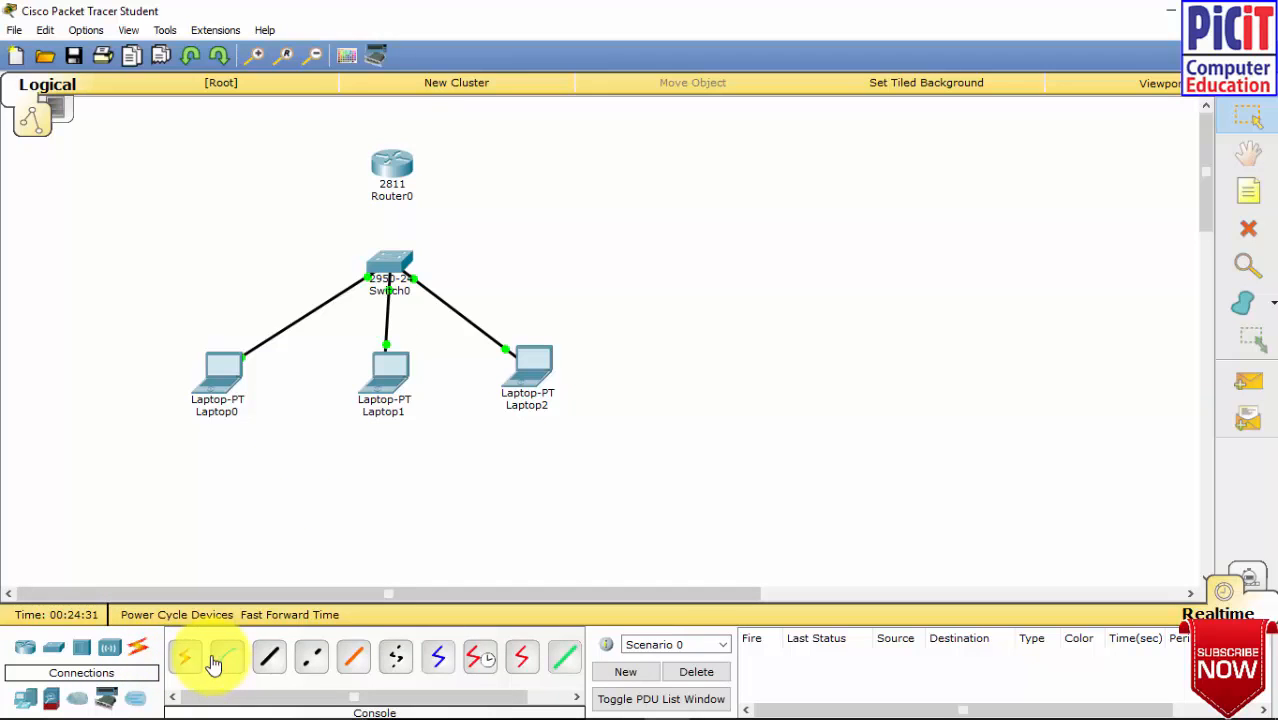
click(185, 657)
click(395, 263)
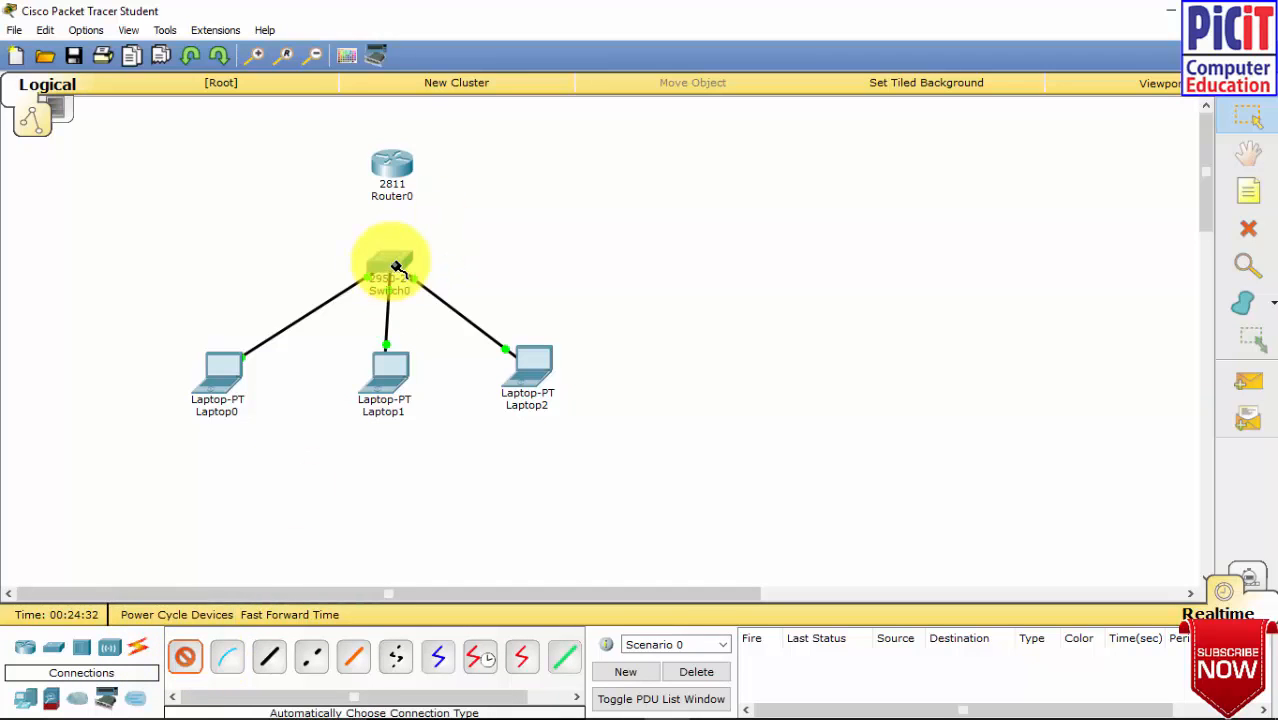
click(399, 171)
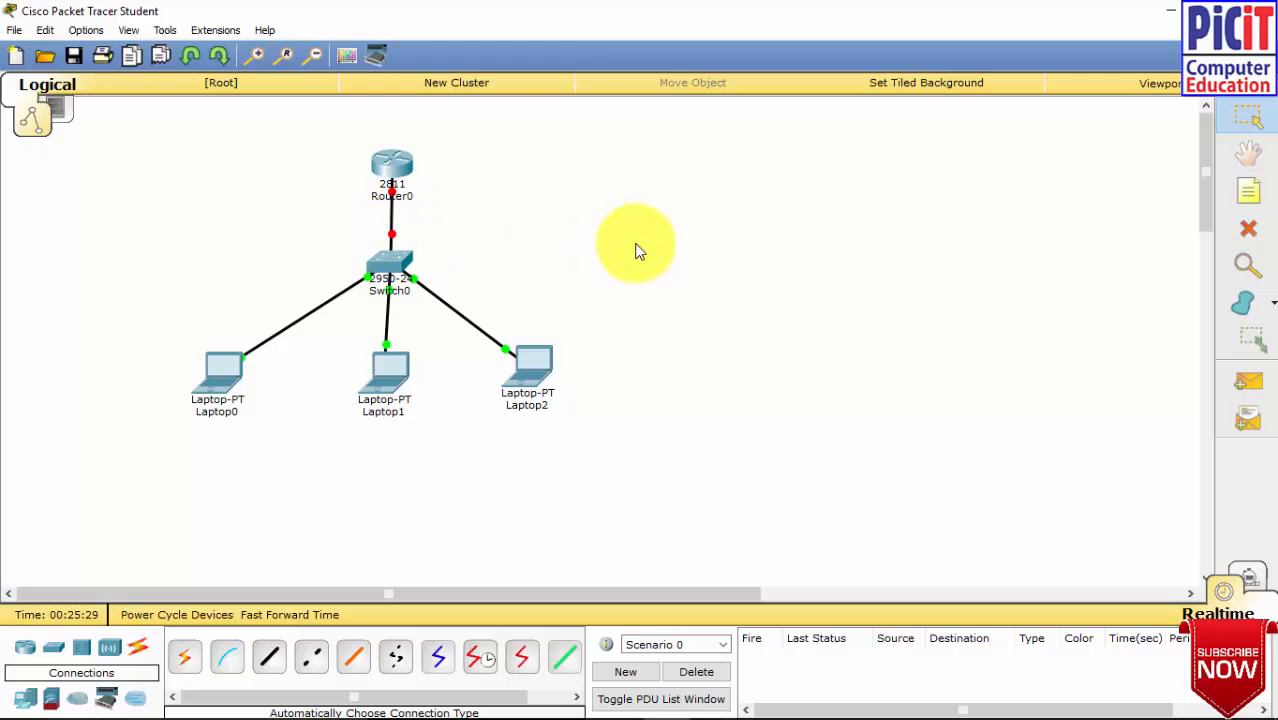
Open Switch0's command line and enter global configuration mode with en and conf t.
click(389, 262)
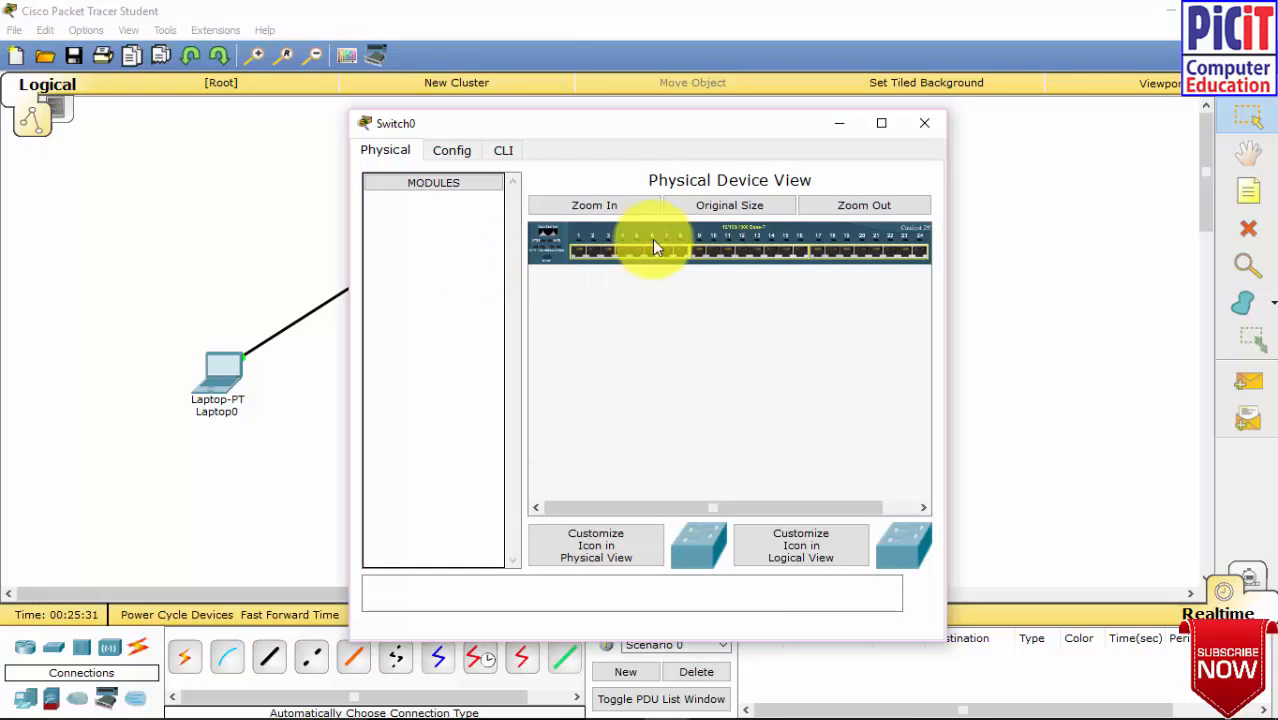
click(506, 150)
key(Return)
key(Return)
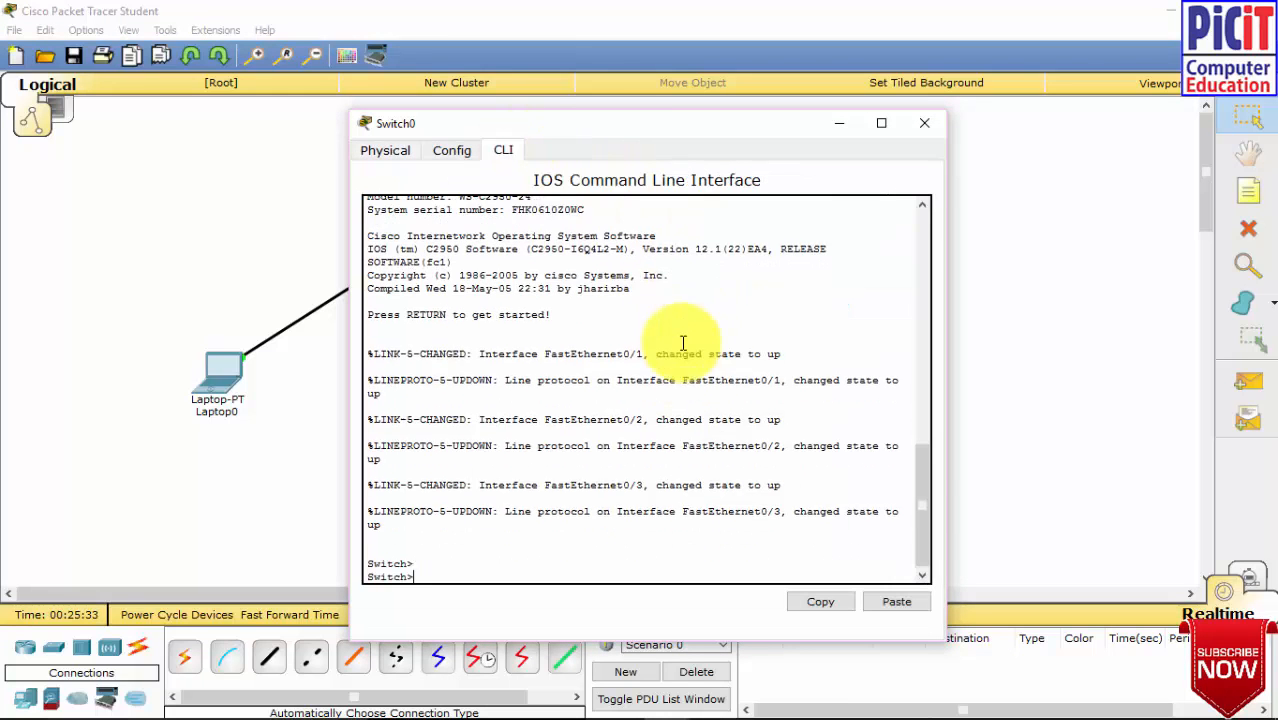
key(Return)
key(Return)
text(en)
key(Return)
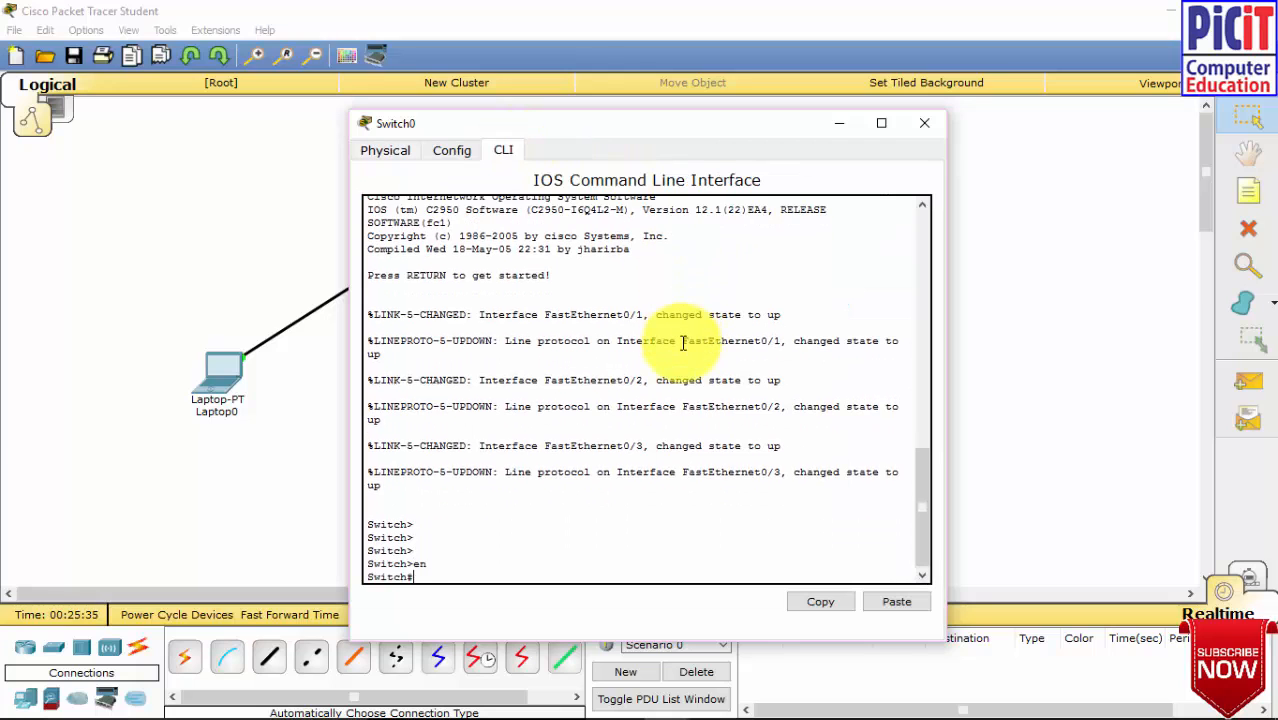
key(Return)
text(conf t)
key(Return)
key(Return)
key(Return)
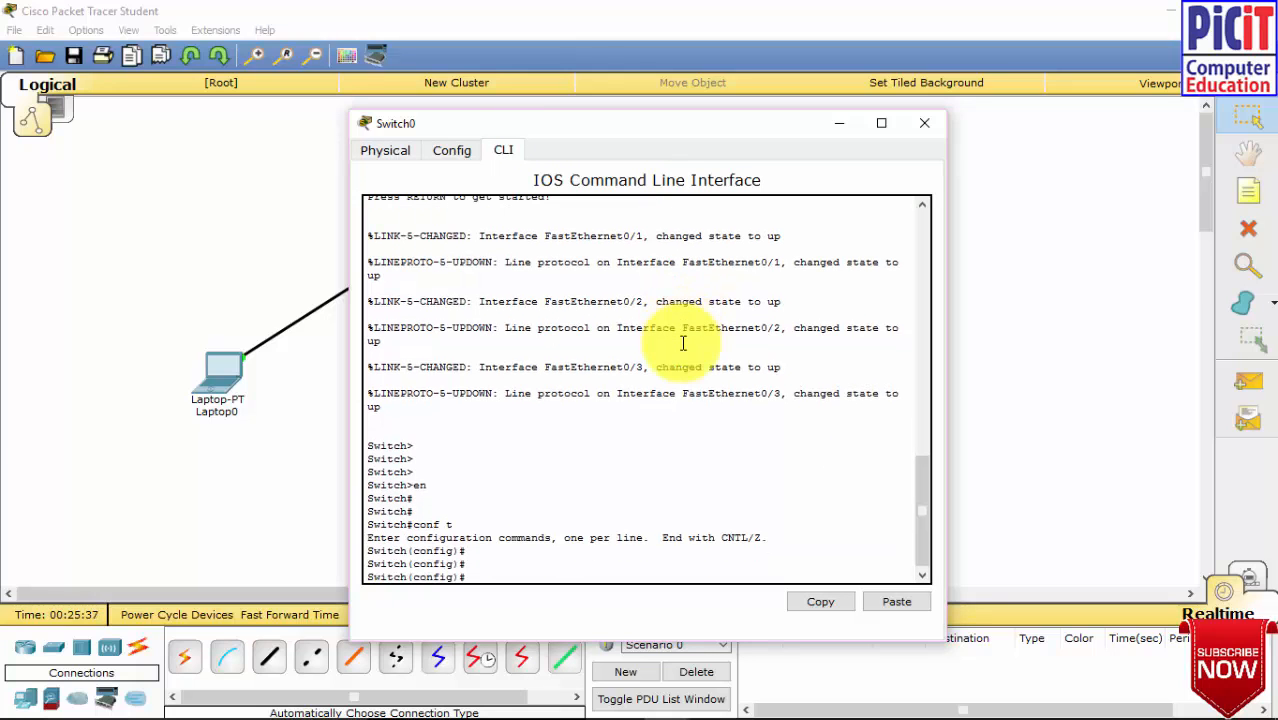
Set the switch's interface fastEthernet 0/4 to trunk mode with switchport mode trunk.
text(int fas)
key(Tab)
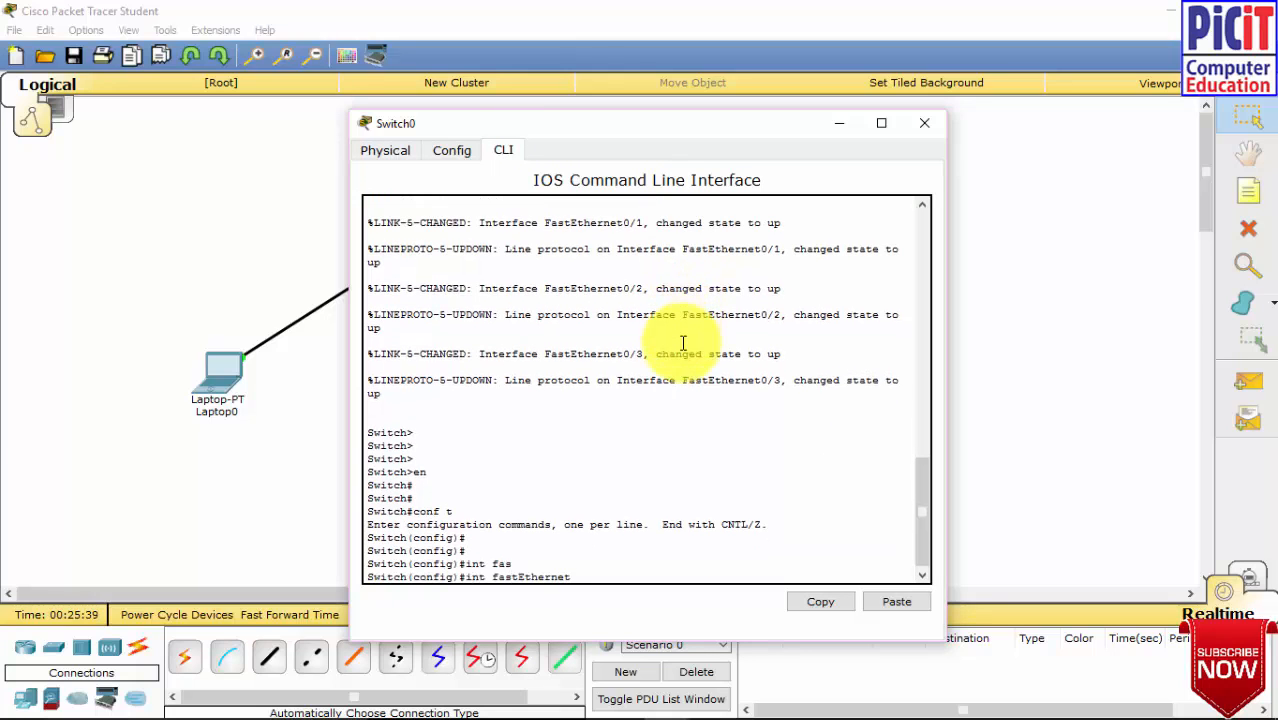
text(0/4)
key(Return)
key(Return)
key(Return)
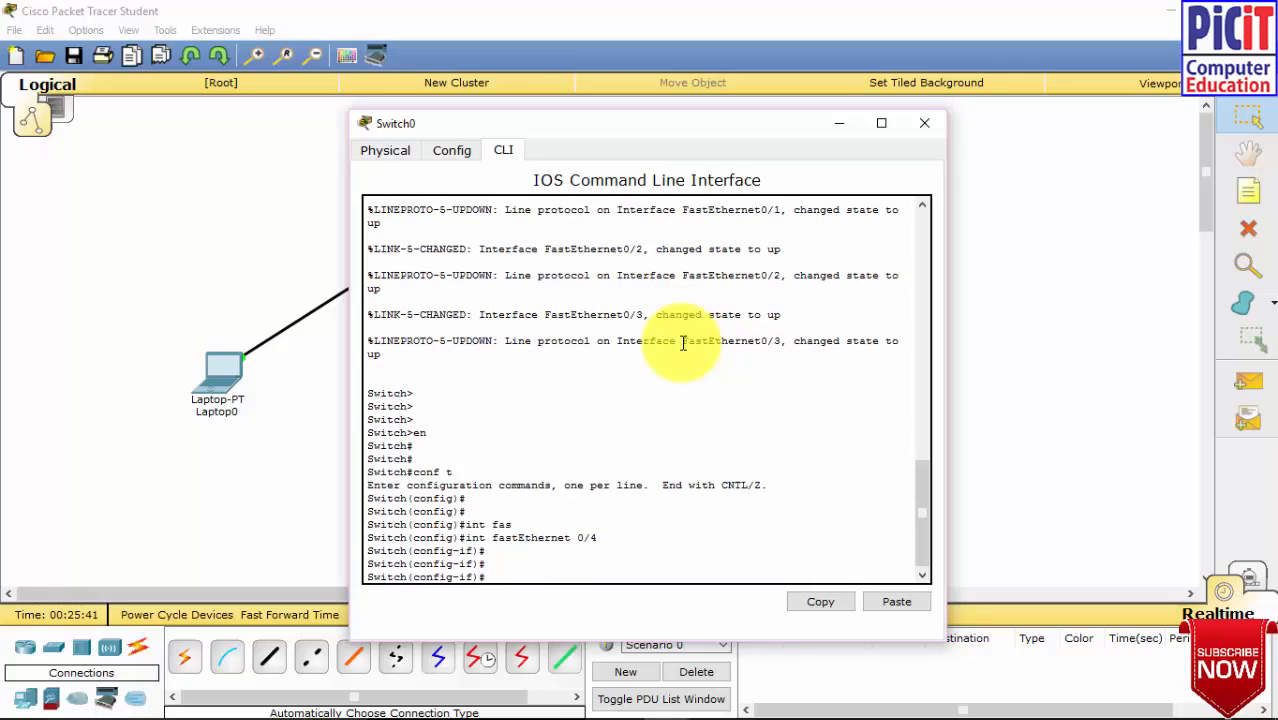
key(Return)
text(sw)
key(Tab)
text(mo)
key(Tab)
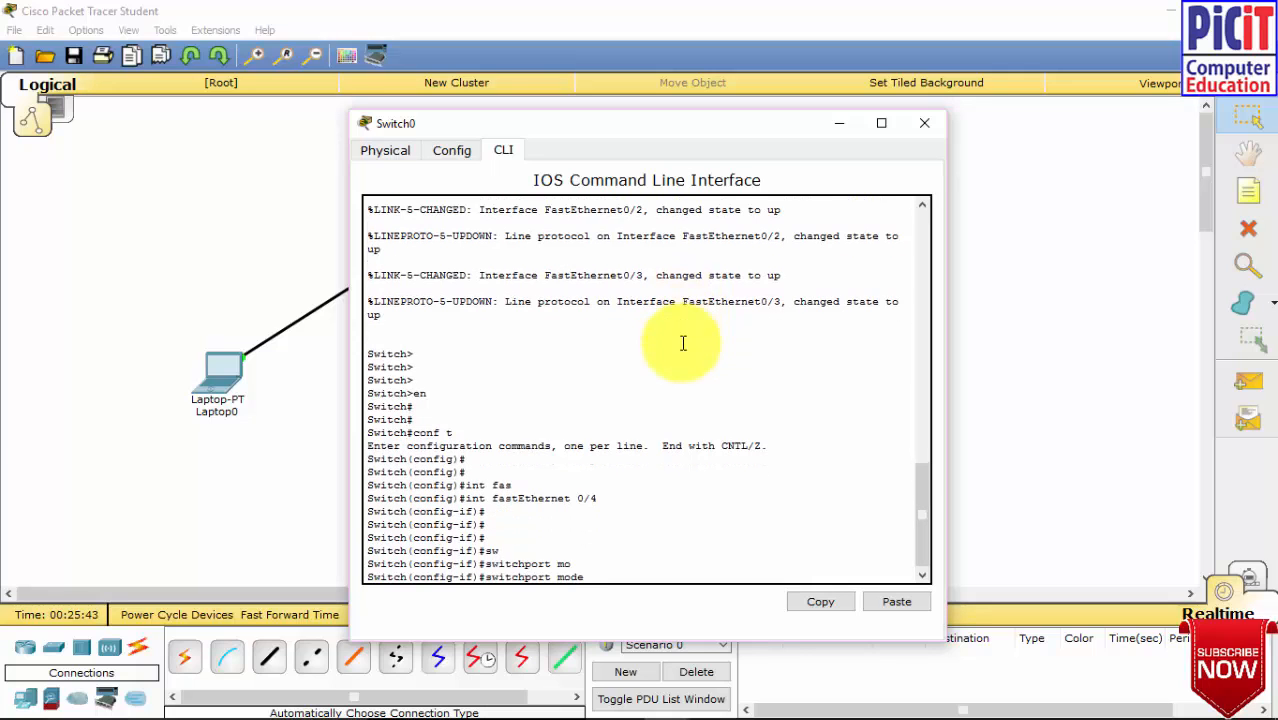
text(tr)
key(Tab)
key(Return)
key(Return)
key(Return)
Allow all VLANs on the trunk port with switchport trunk allowed vlan all, and close Switch0's window.
text(sw)
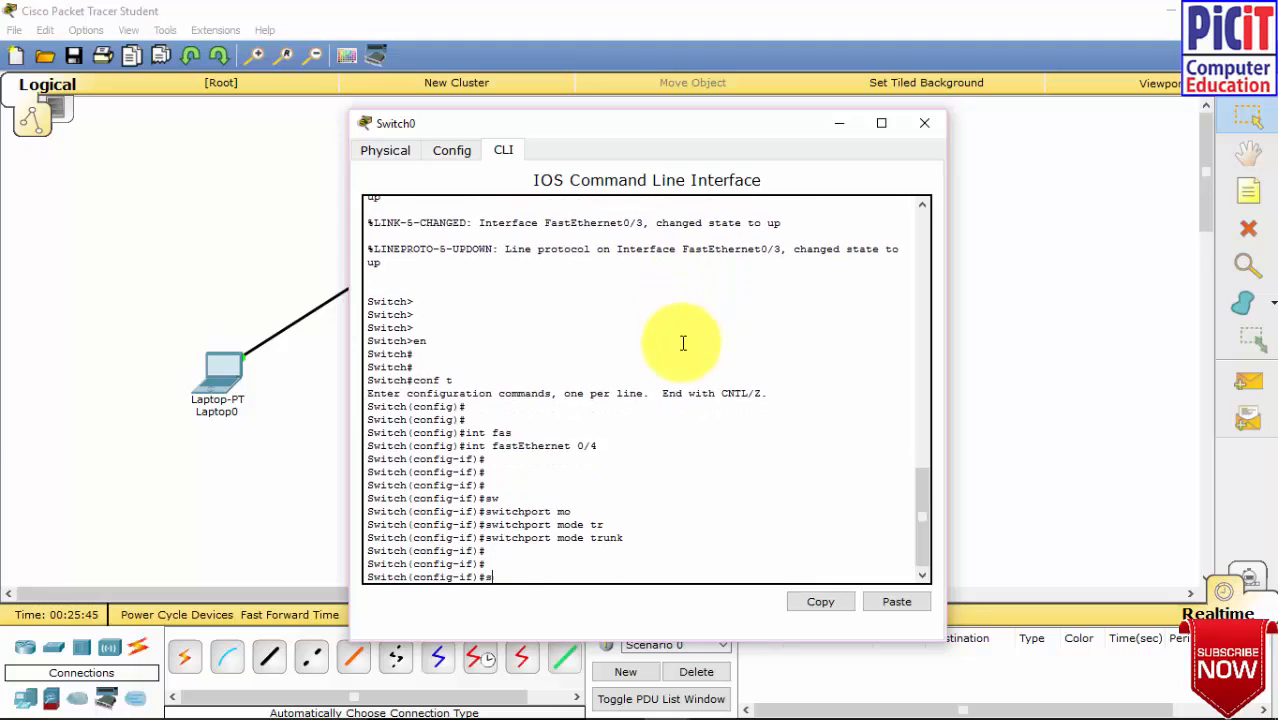
key(Tab)
text(tr)
key(Tab)
text(all)
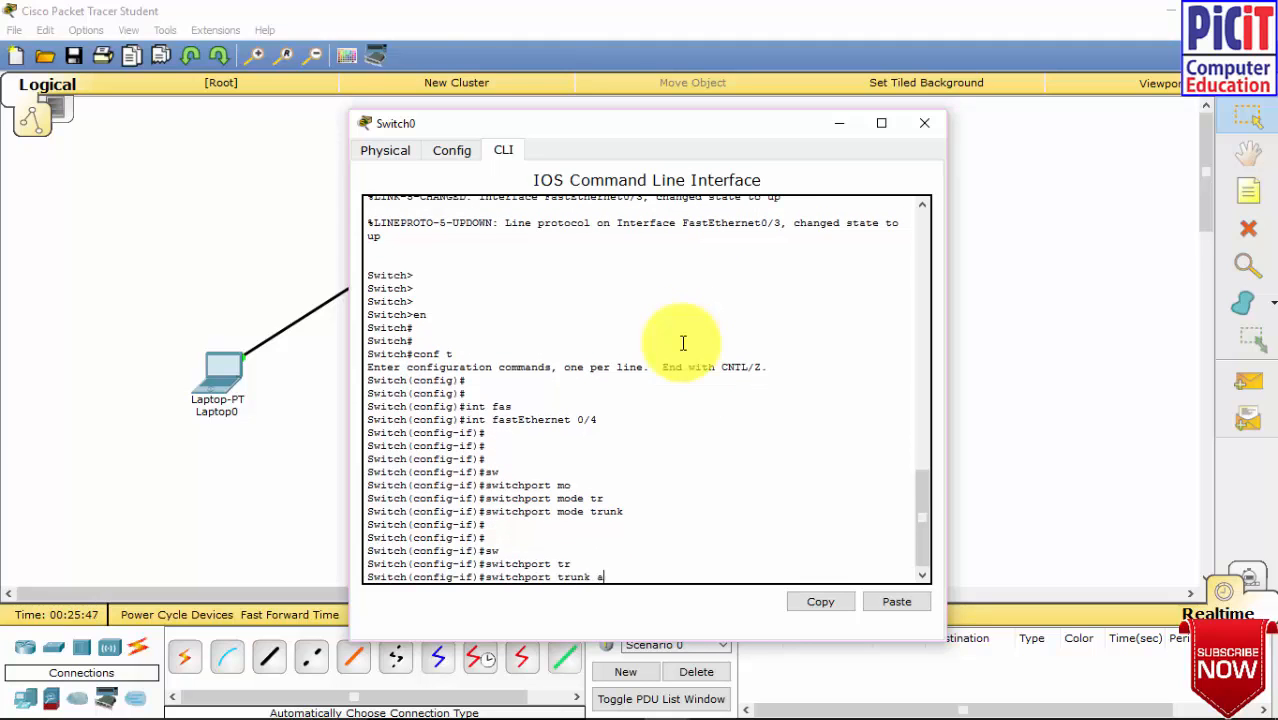
key(Tab)
text(vl)
key(Tab)
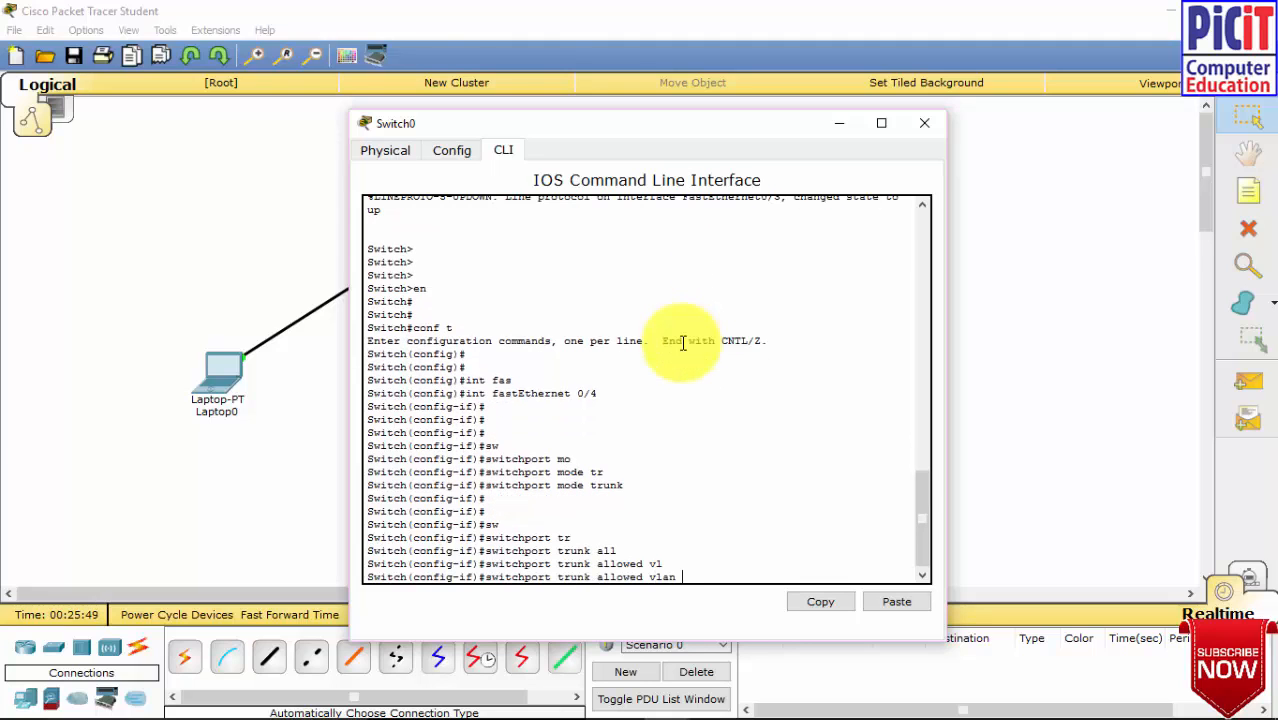
text(all)
key(Return)
key(Return)
key(Return)
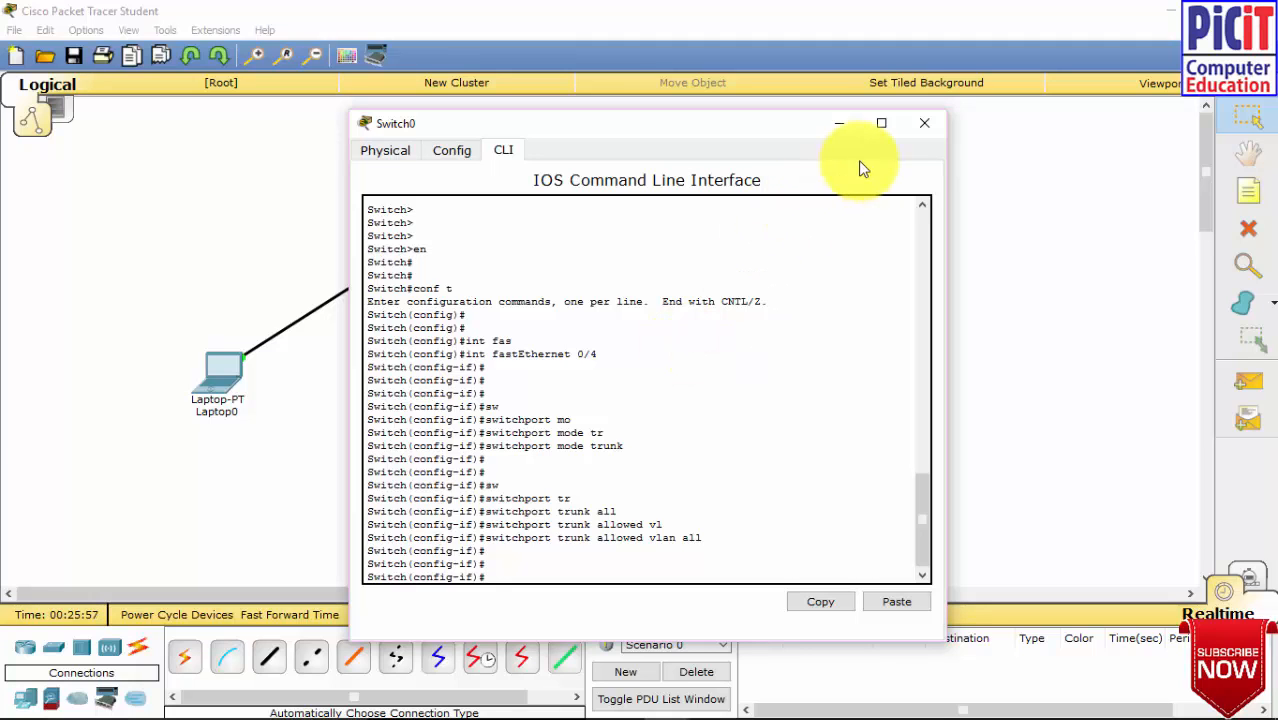
click(919, 124)
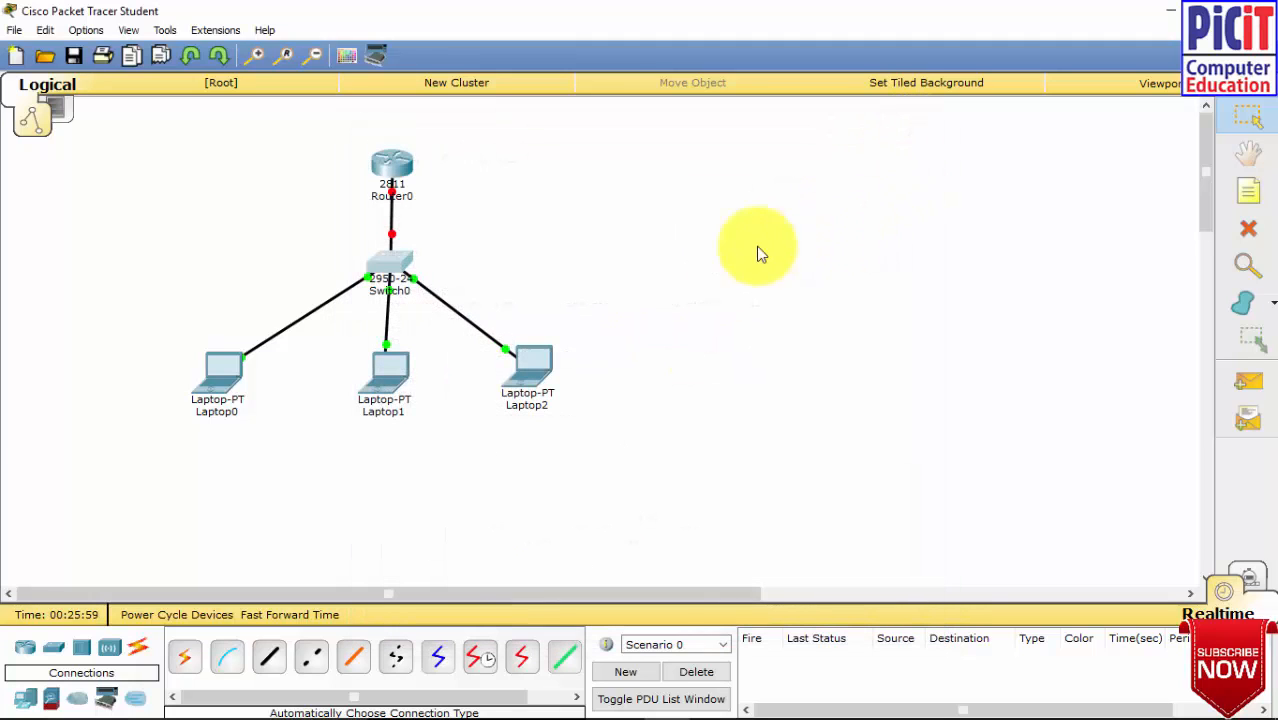
Open Router0's command line enlarged, answer n to the initial configuration dialog, and bring up the Router> prompt.
click(398, 167)
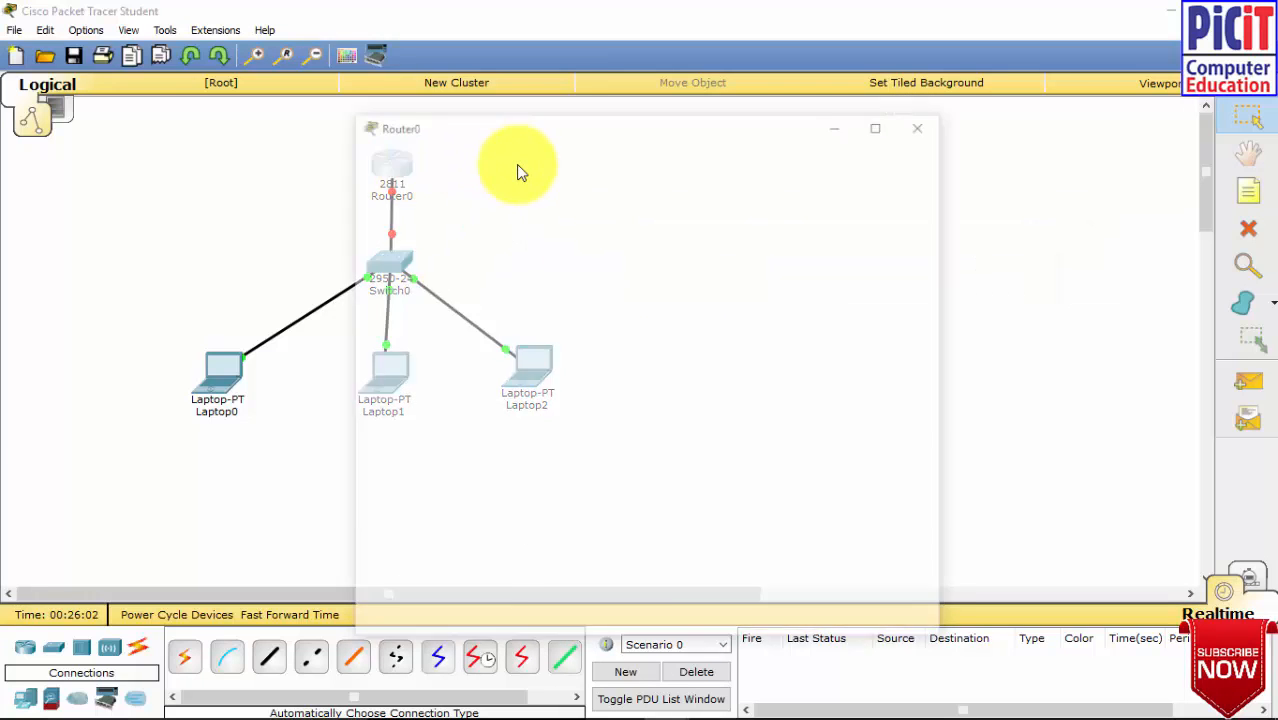
click(503, 152)
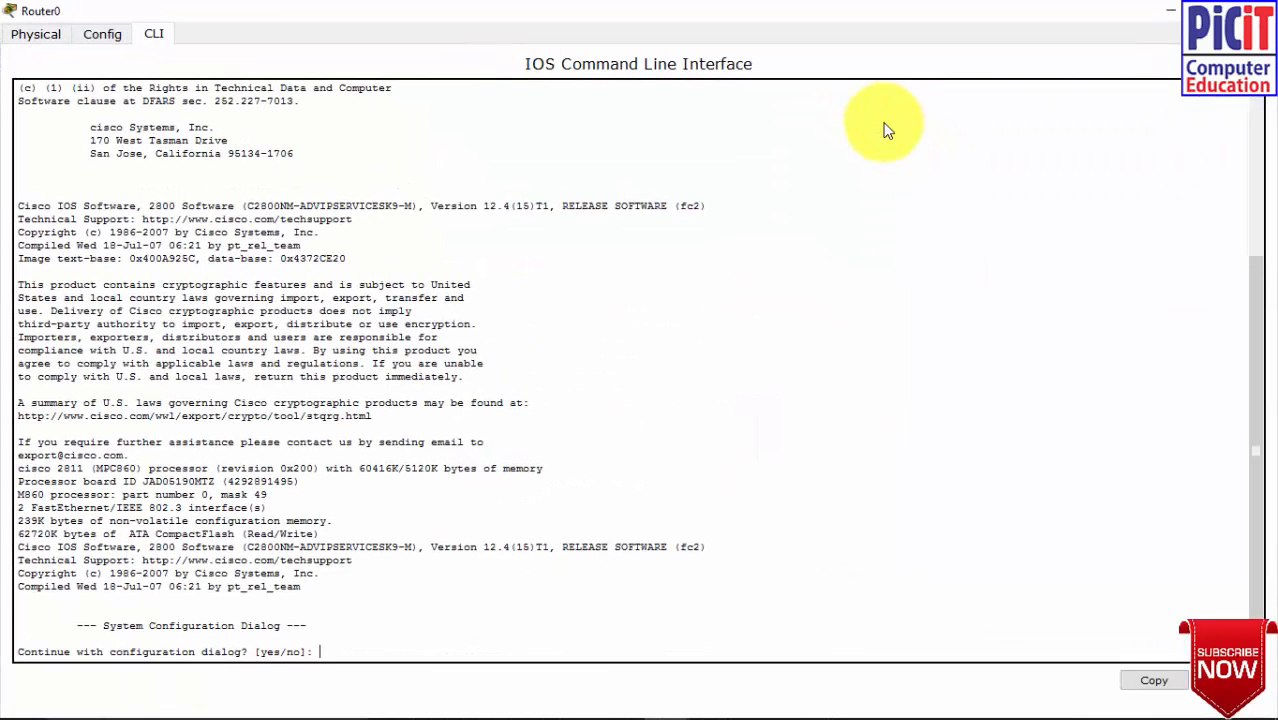
key(Return)
key(Return)
key(Return)
key(Return)
key(Return)
key(Return)
key(Return)
key(Return)
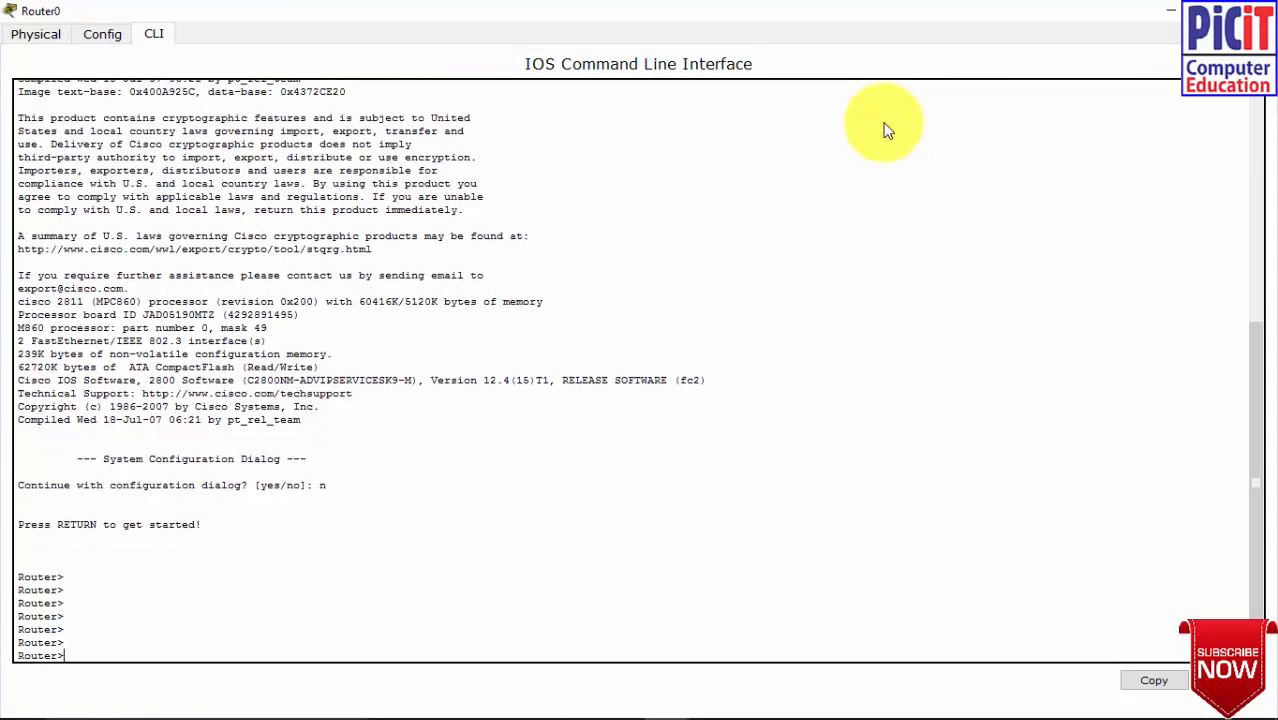
Enter privileged mode and global configuration mode on Router0 with en and conf t.
text(en)
key(Return)
key(Return)
key(Return)
key(Return)
key(Return)
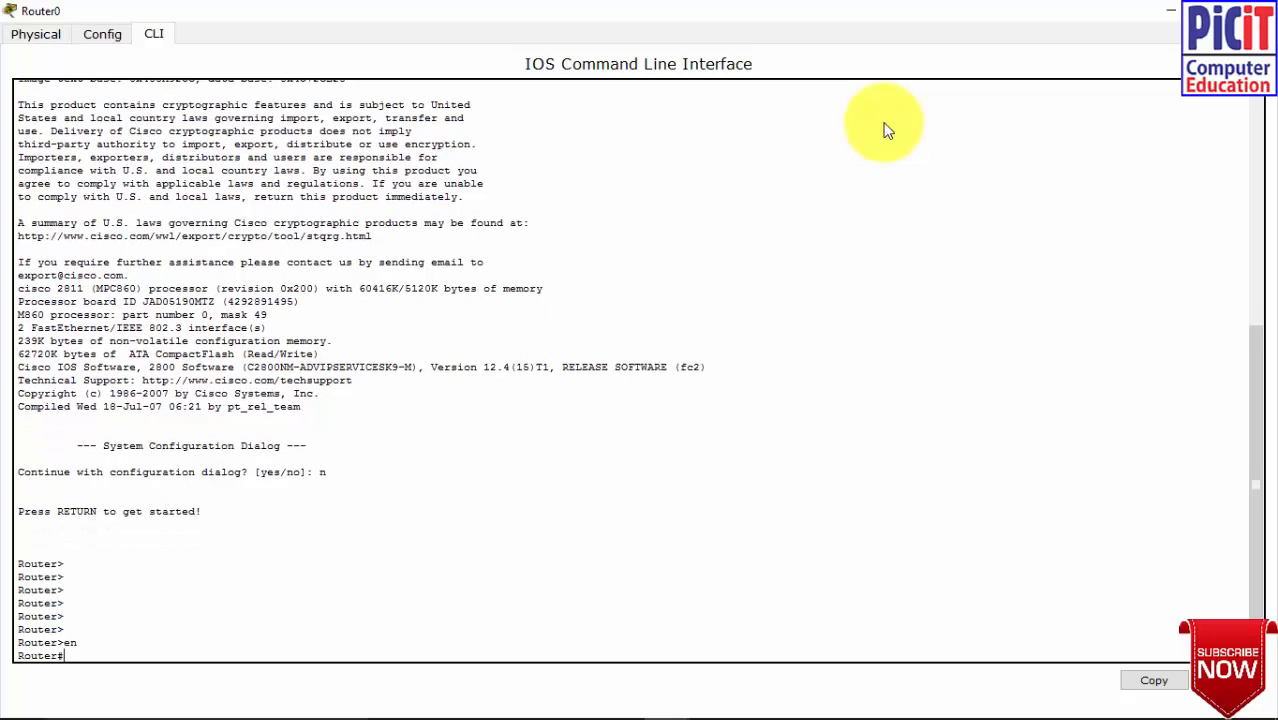
text(conf t)
key(Return)
key(Return)
key(Return)
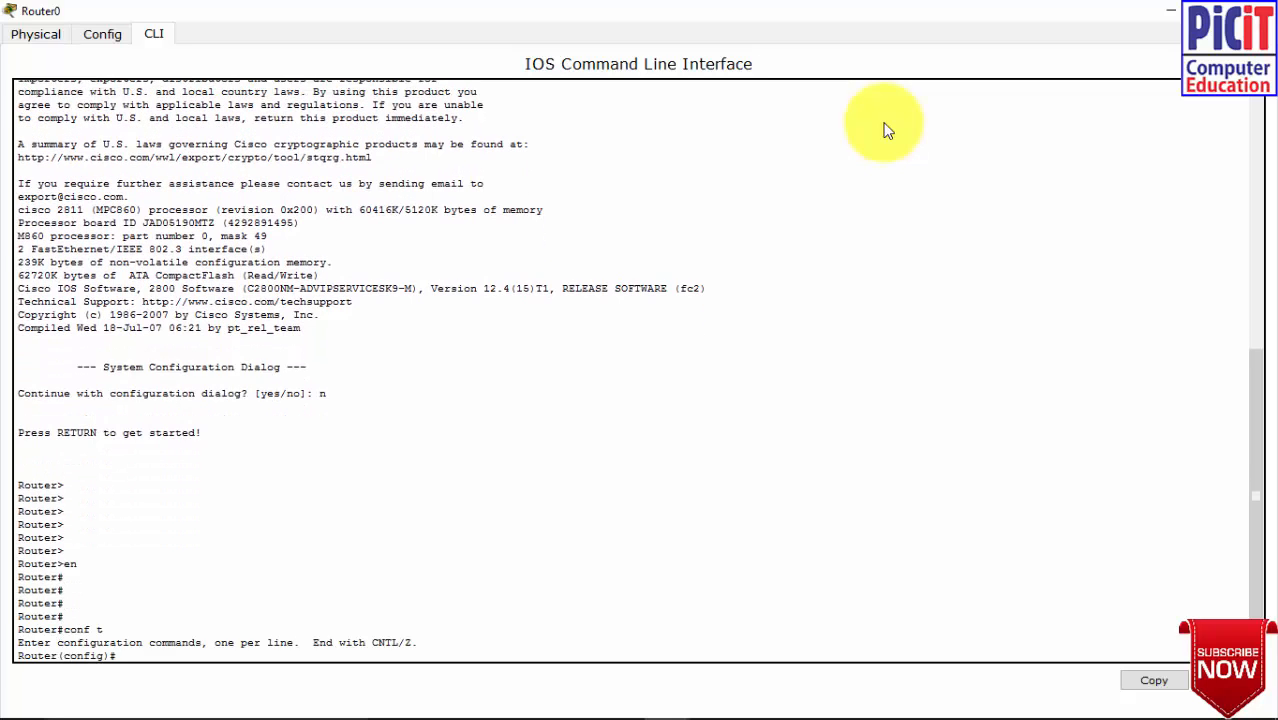
Check the topology for the interfaces linking Router0 and Switch0, and bring Router0's command line back up.
click(1170, 11)
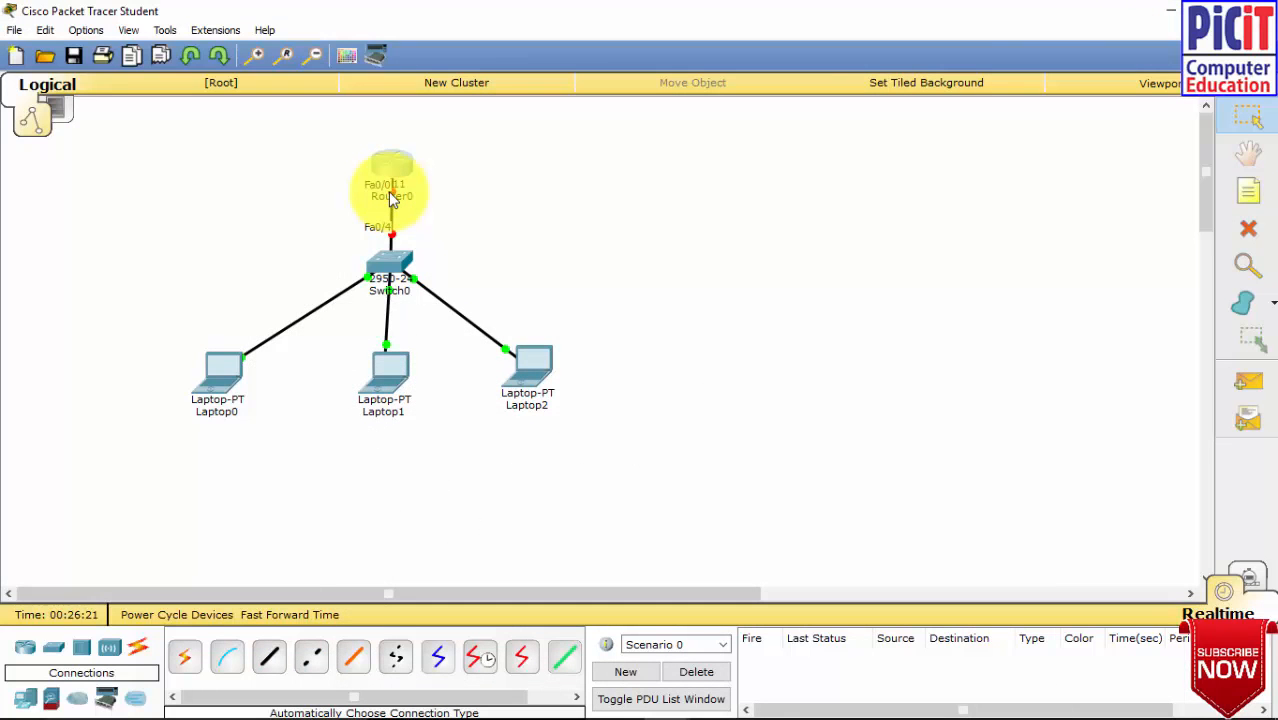
mouse_move(710, 700)
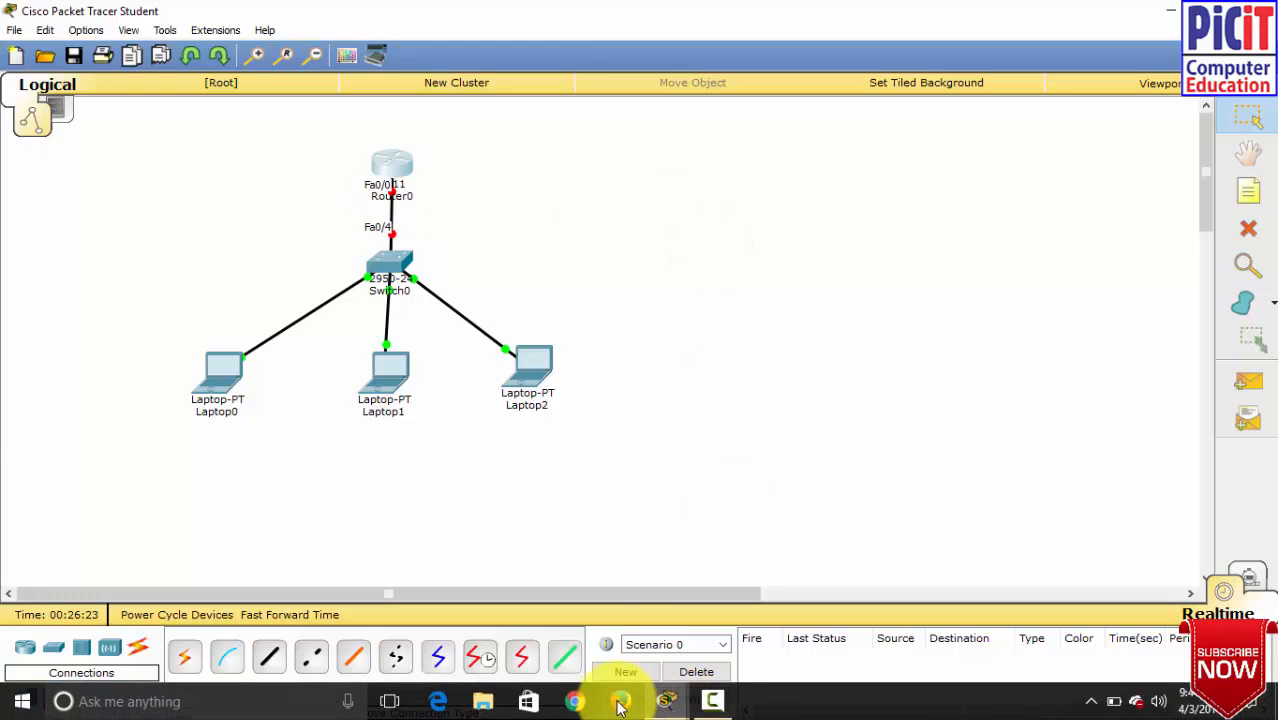
click(389, 167)
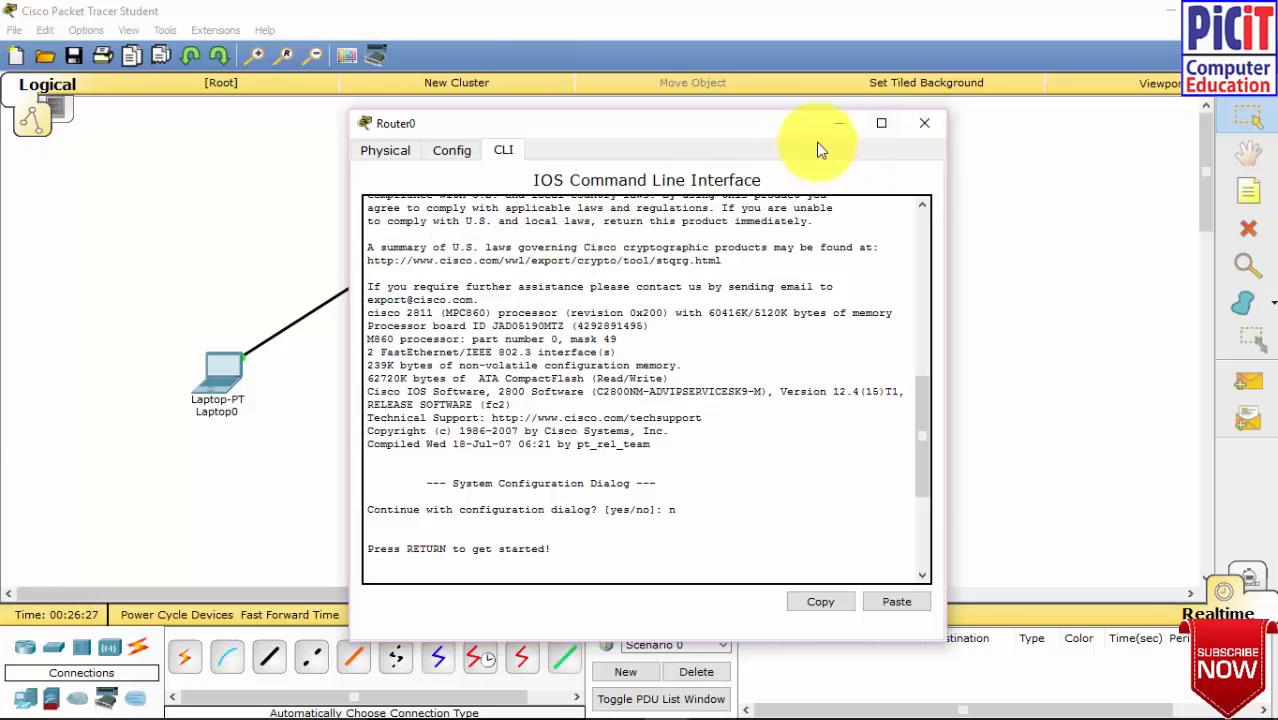
click(840, 128)
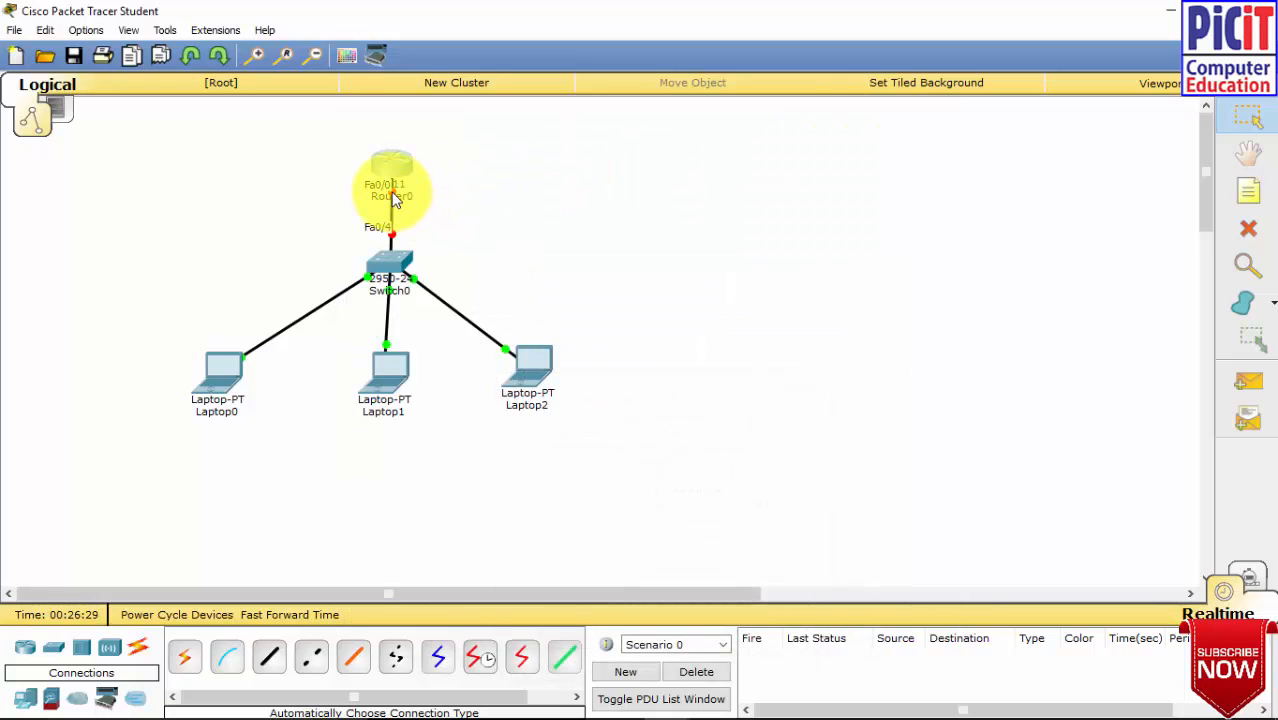
mouse_move(524, 701)
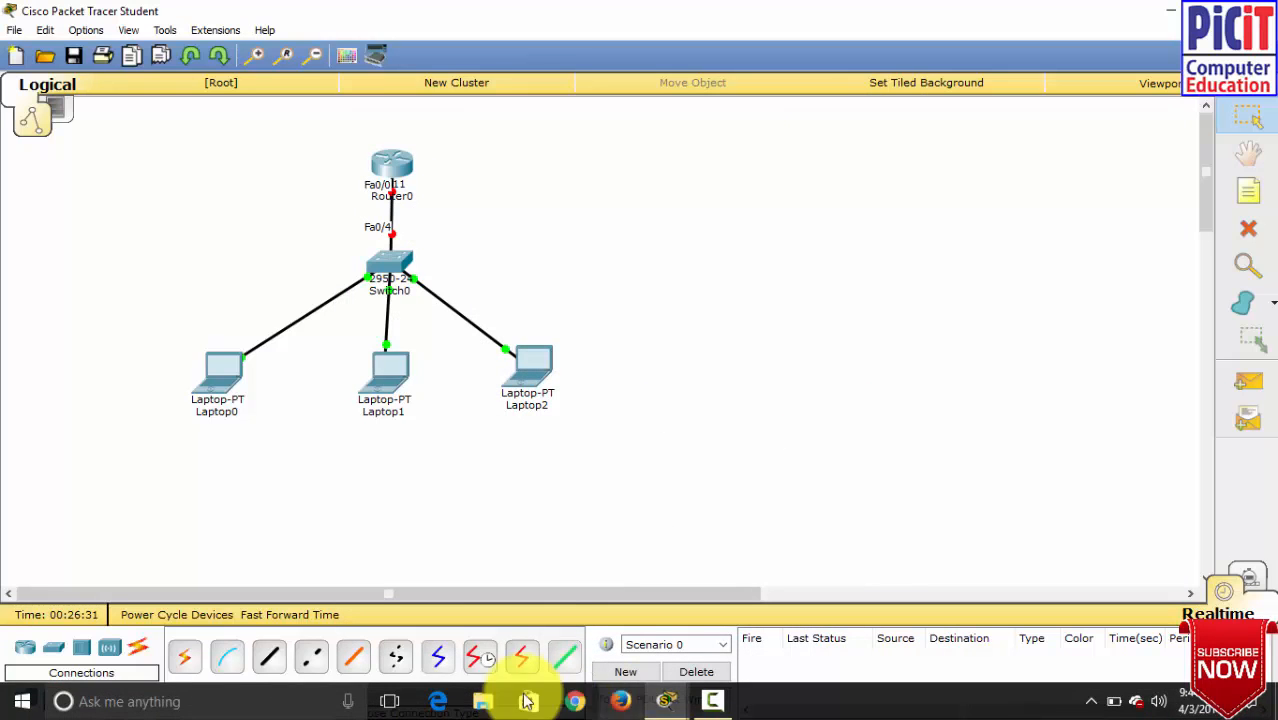
click(388, 164)
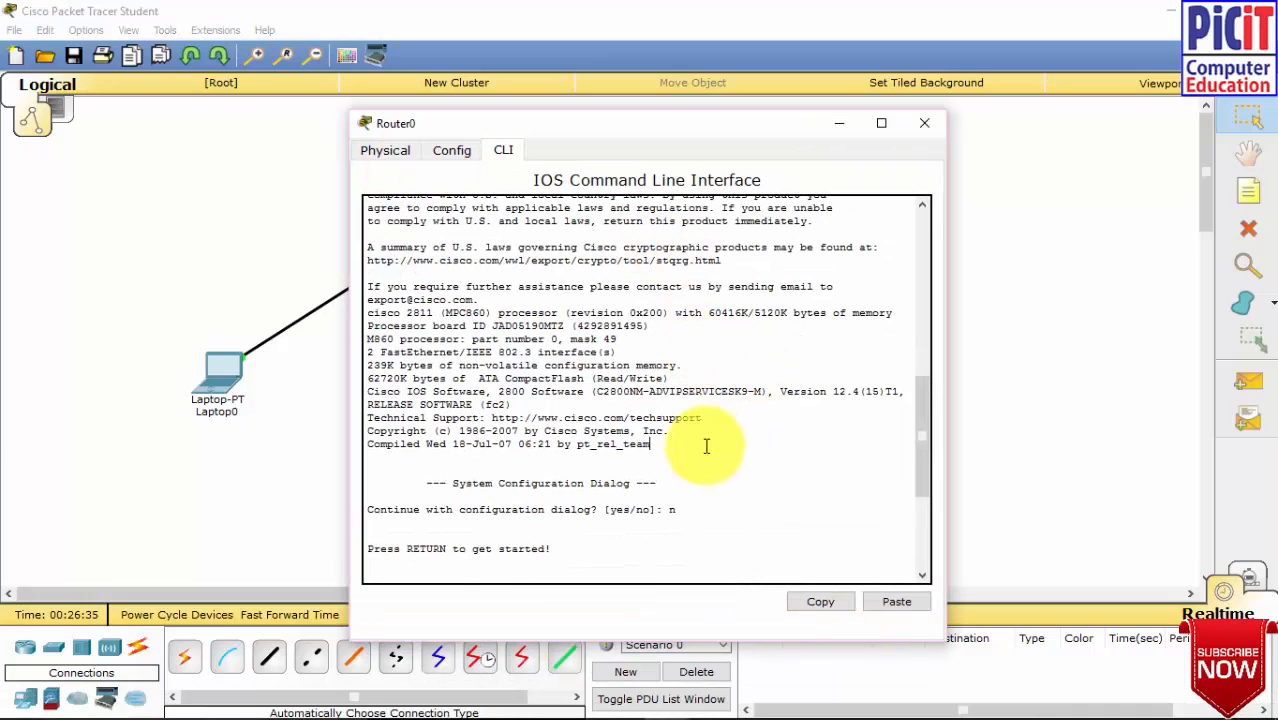
Enter configuration mode for Router0's physical interface with int fastEthernet 0/0.
scroll(710, 440, down, 7)
key(Return)
key(Return)
text(i)
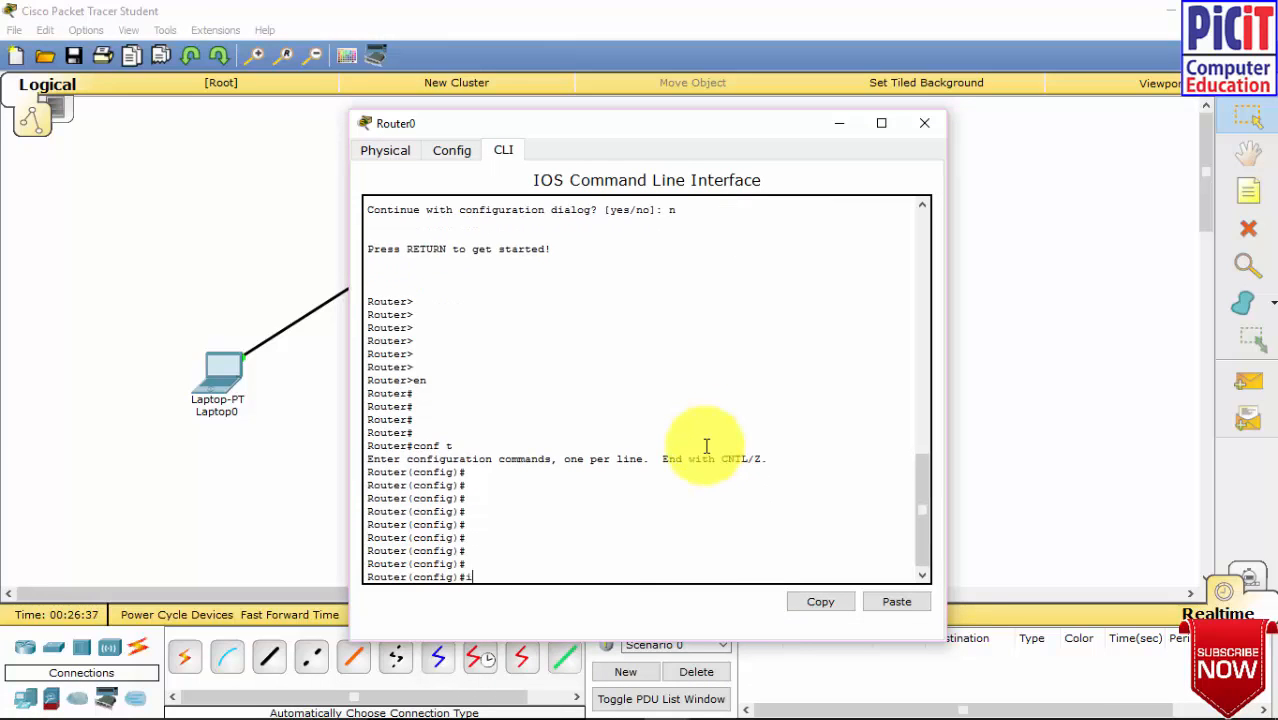
text(nt fas)
key(Tab)
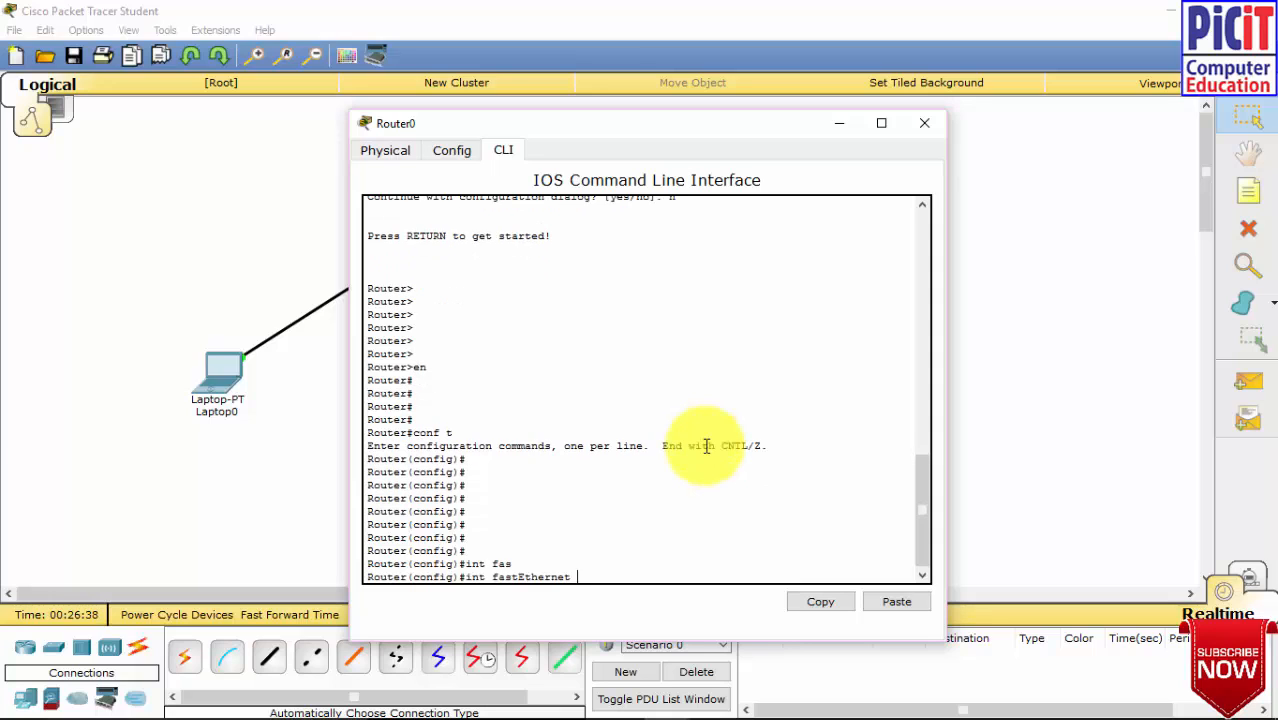
text(0/0)
key(Return)
key(Return)
key(Return)
key(Return)
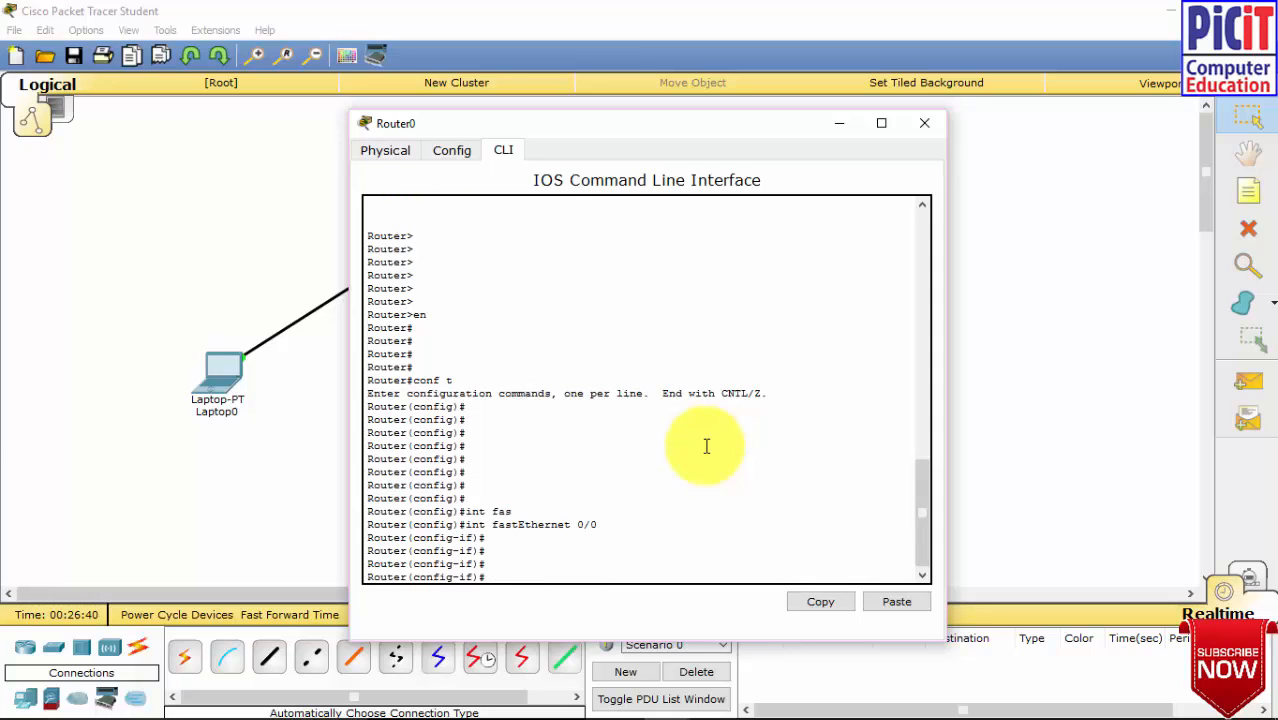
Remove any IP address from interface fastEthernet 0/0 with no ip address.
text(no ip add)
key(Tab)
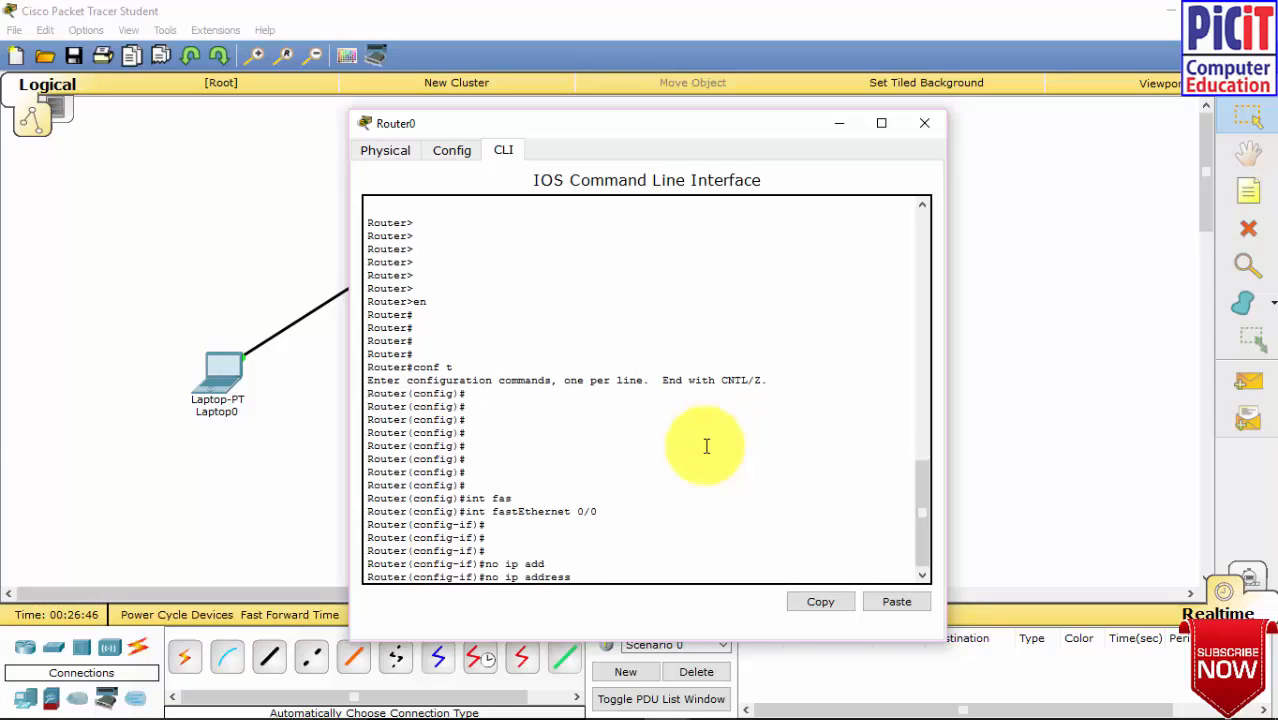
key(Return)
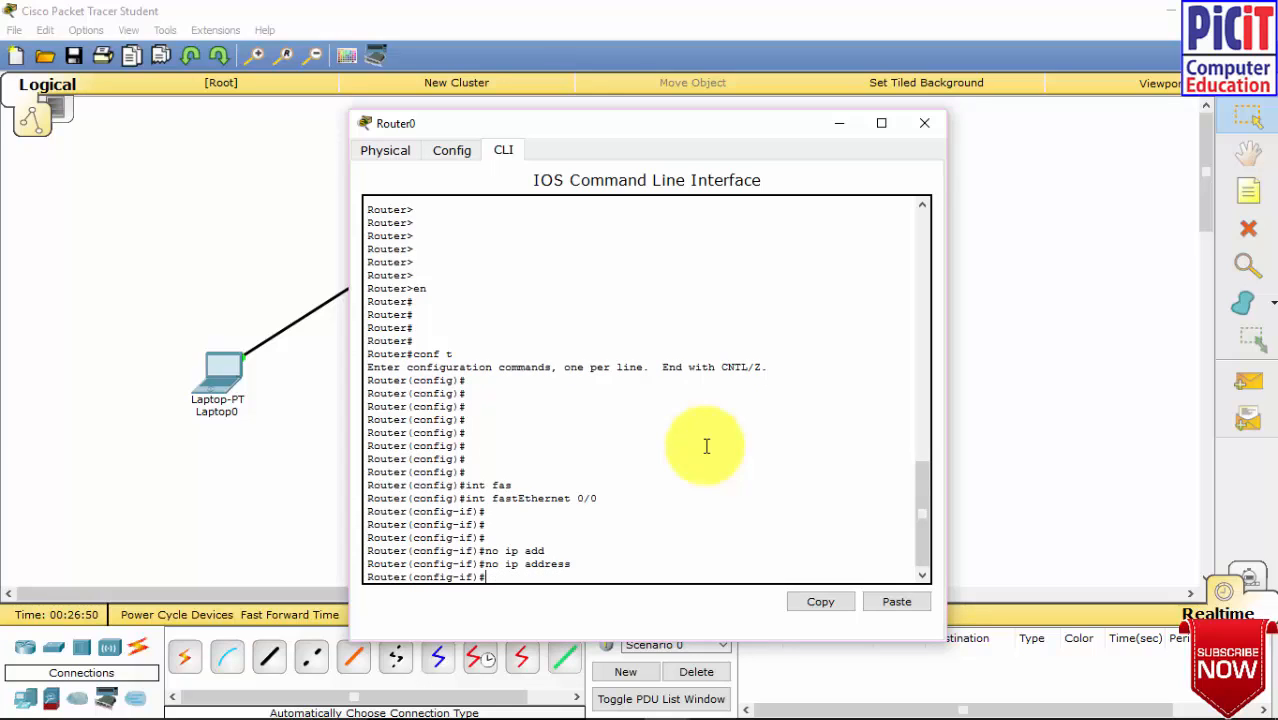
Enable interface fastEthernet 0/0 with no shutdown and exit to global configuration mode.
text(no sh)
key(Tab)
key(Return)
key(Return)
key(Return)
key(Return)
key(Return)
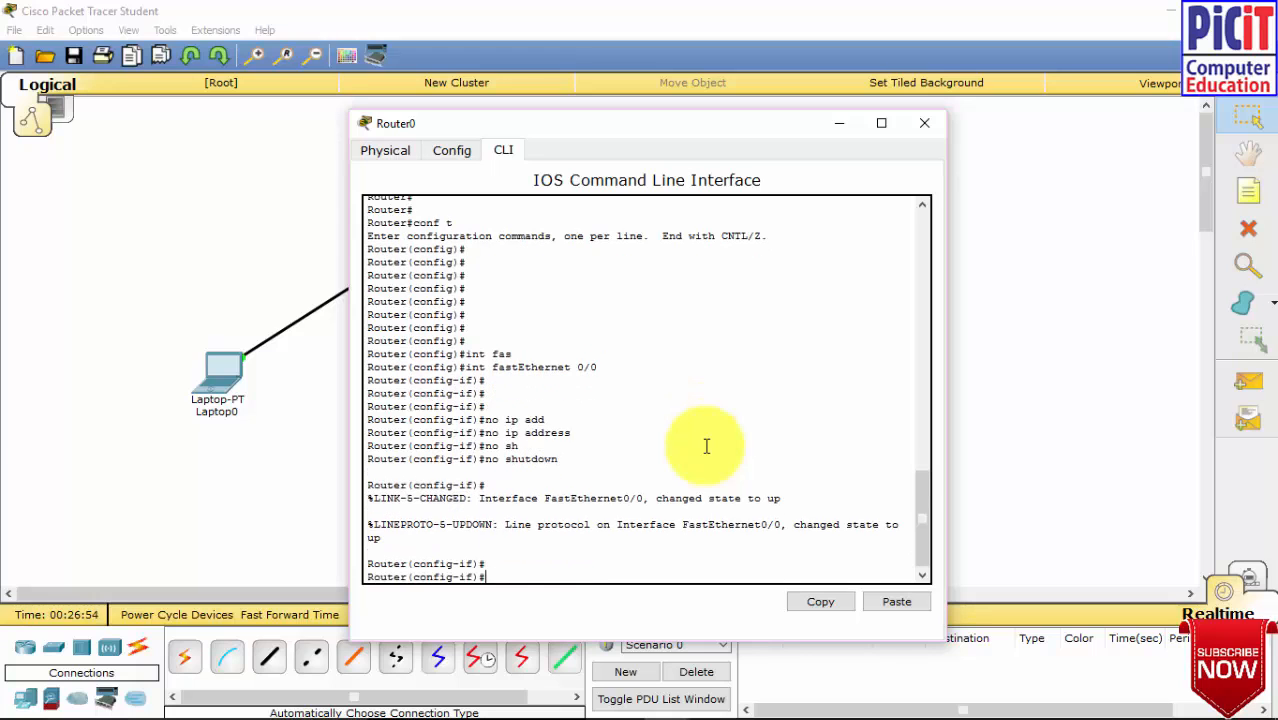
text(exit)
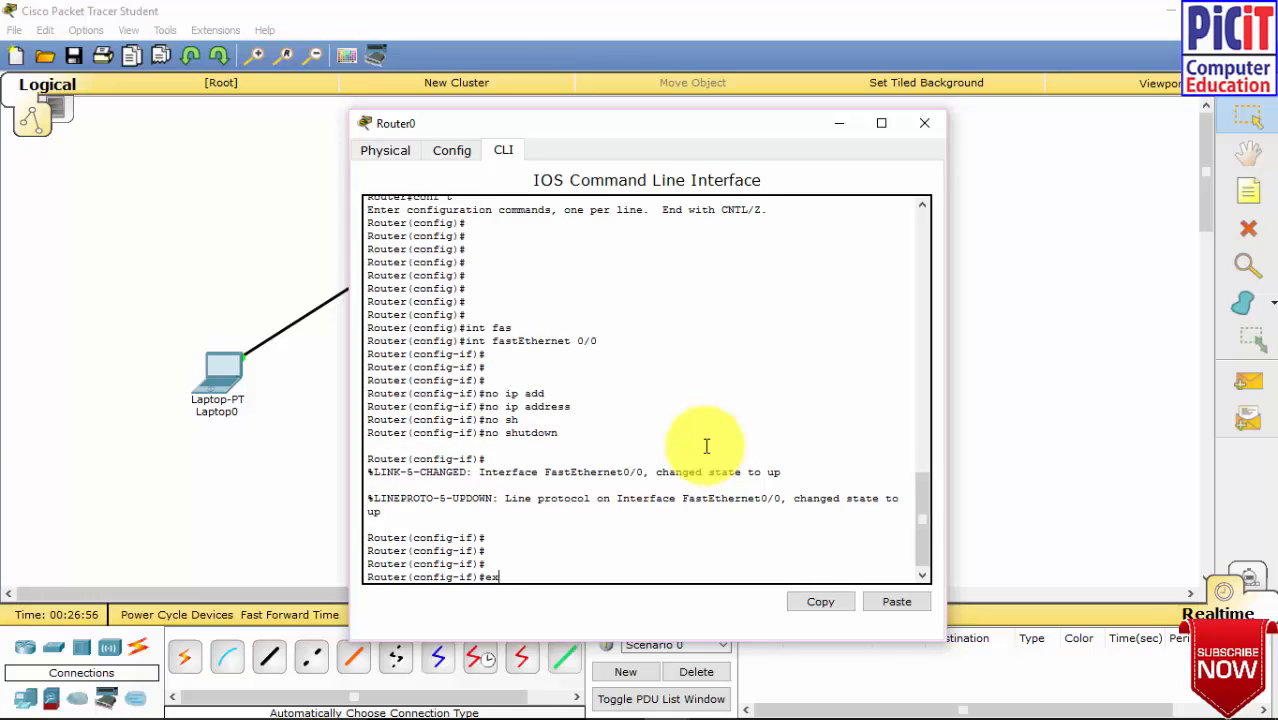
key(Return)
key(Return)
key(Return)
key(Return)
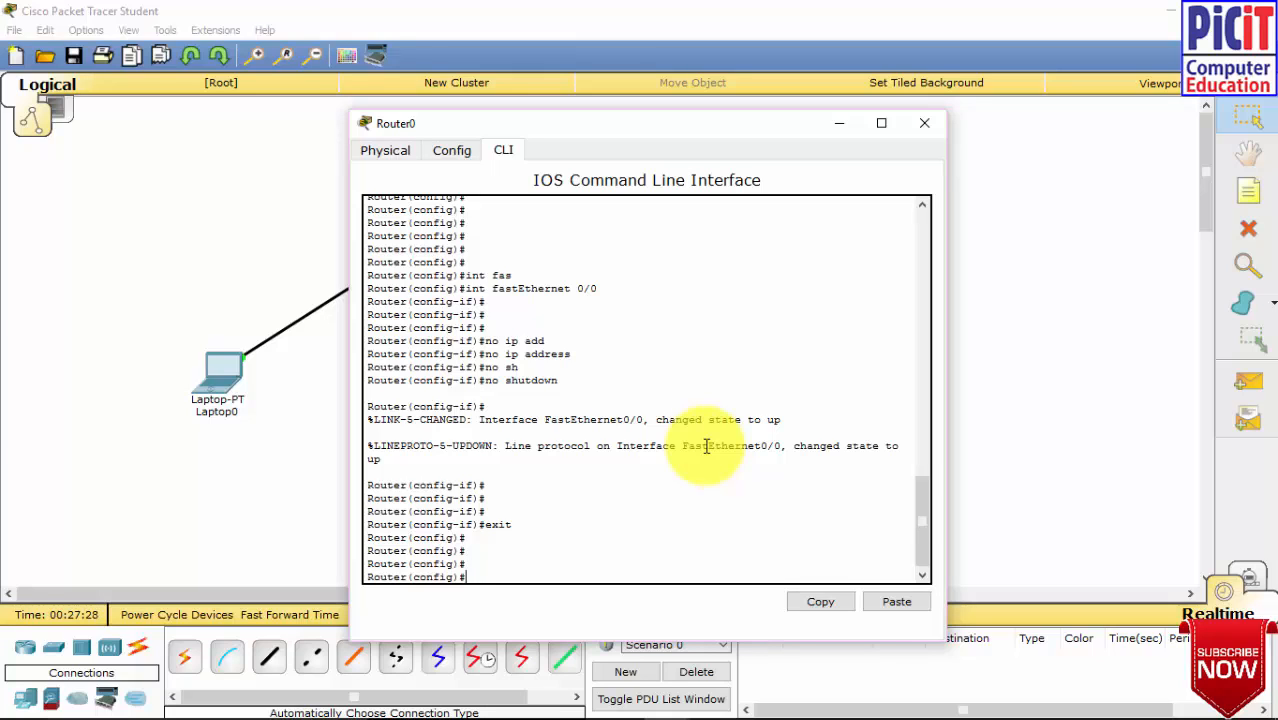
Create subinterface fastEthernet 0/0.1 on the router and enter its configuration mode.
text(int)
key(Tab)
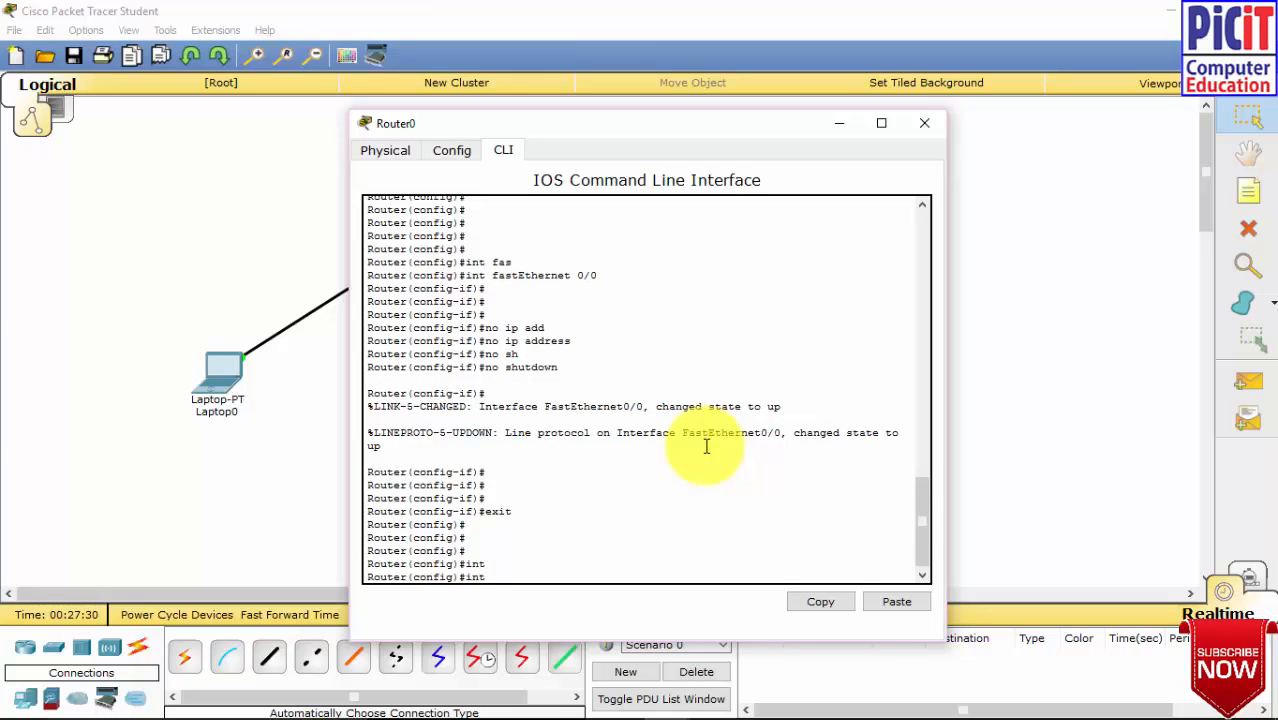
text(fa)
key(Tab)
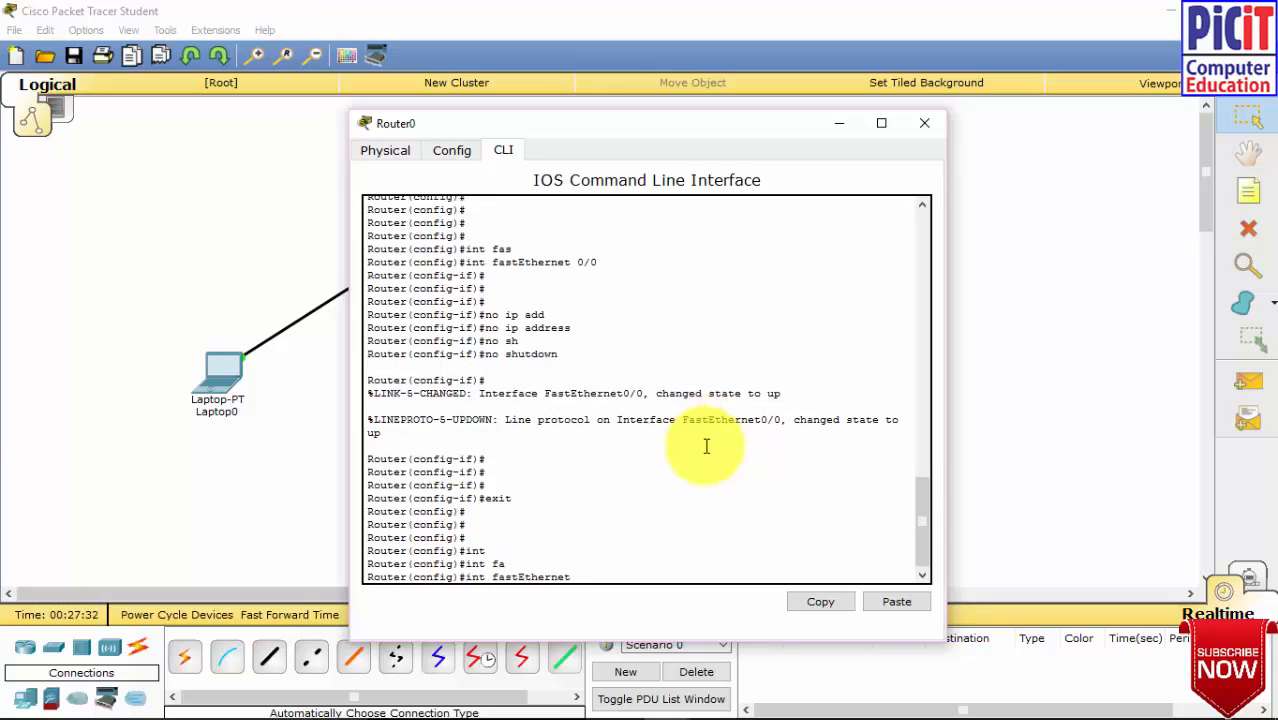
text(0/0)
text(.1)
key(Return)
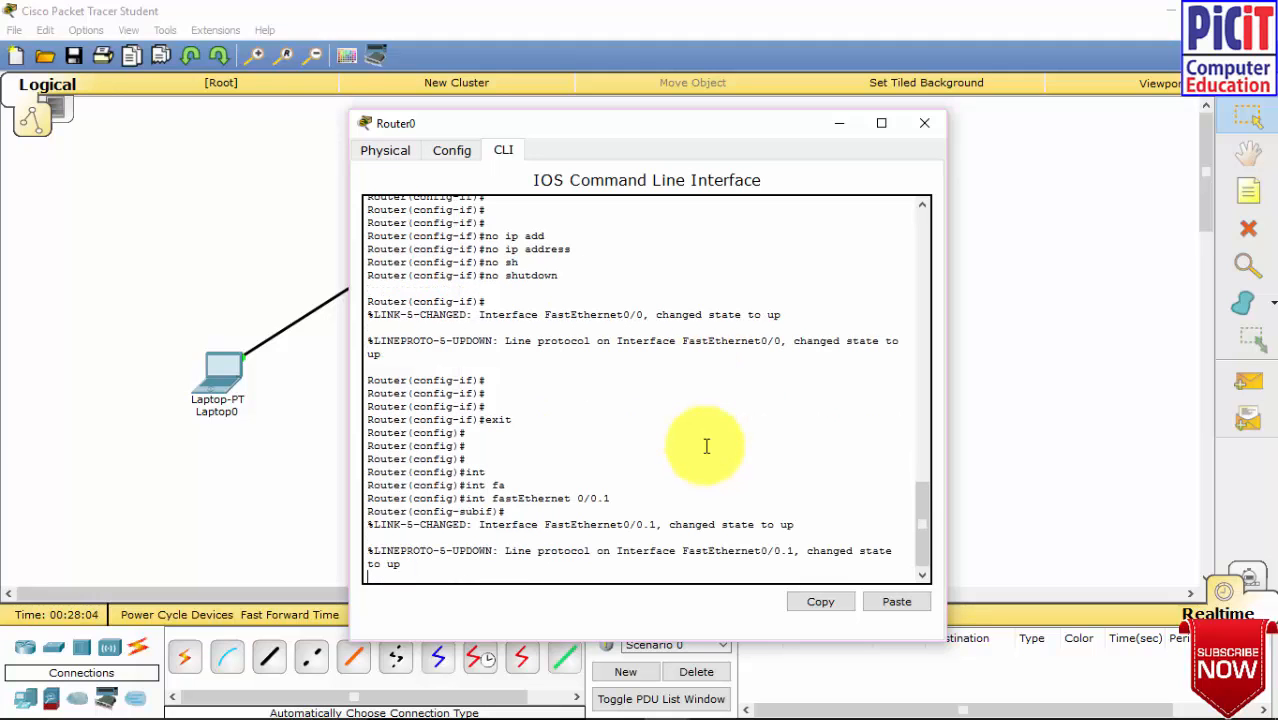
key(Return)
key(Return)
key(Return)
key(Return)
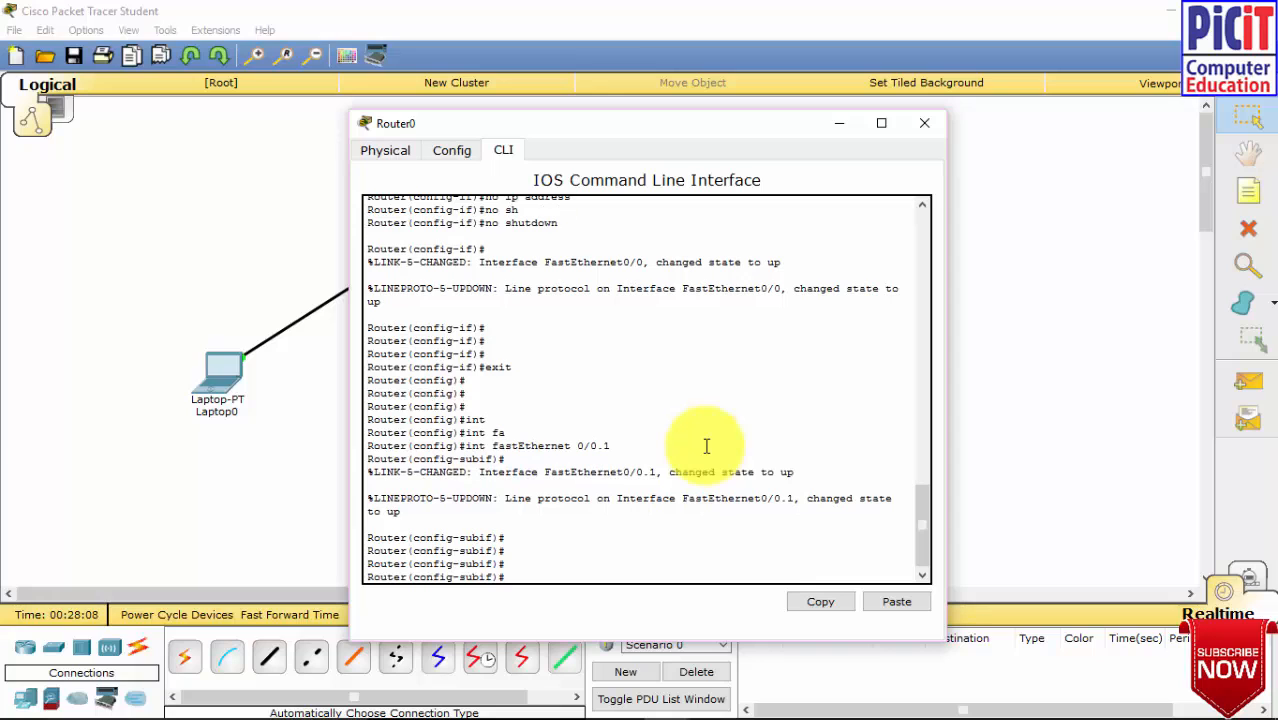
Set the encapsulation of subinterface 0/0.1 to dot1Q with VLAN ID 1, using ? to list the command's options.
text(en)
key(Tab)
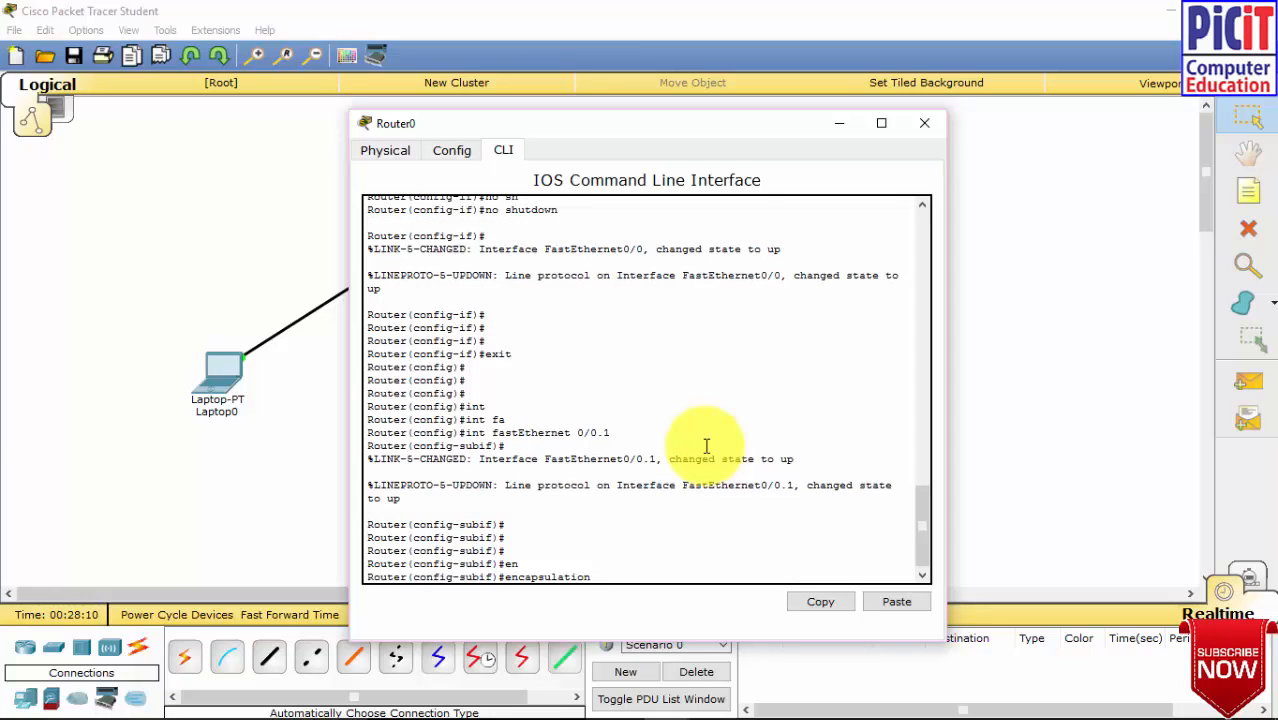
text(do)
key(Tab)
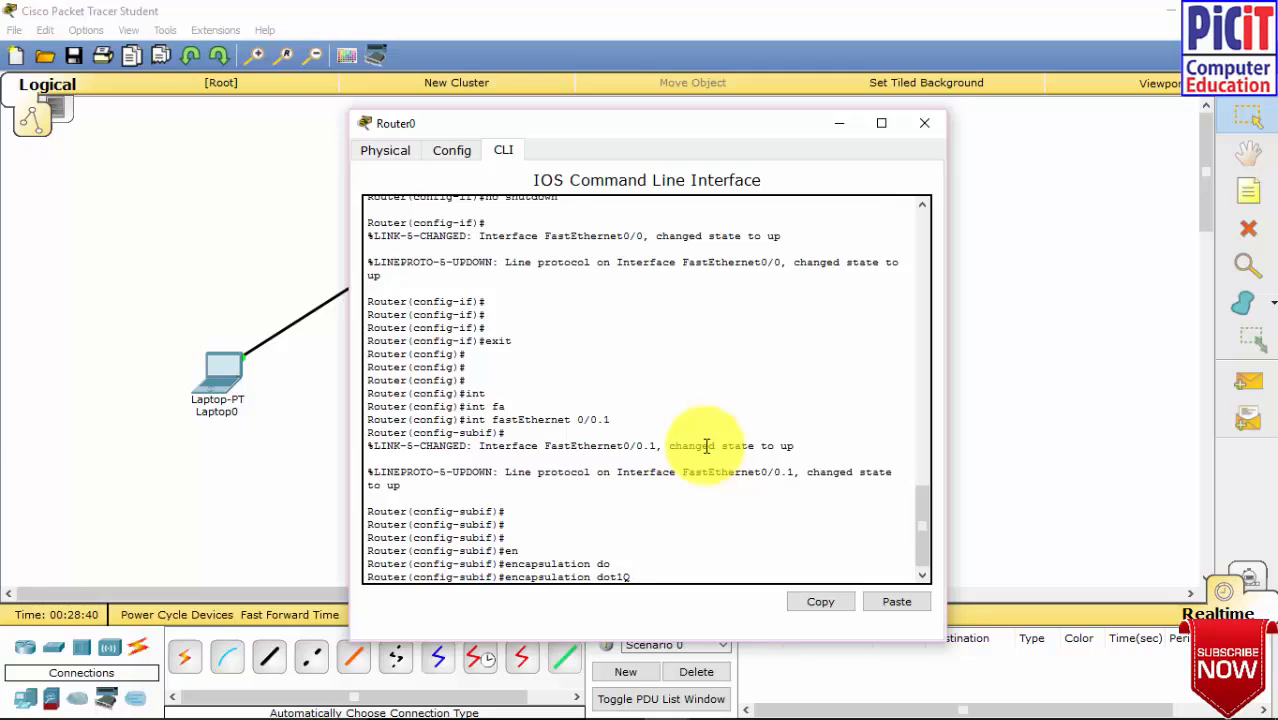
key(Return)
key(Up)
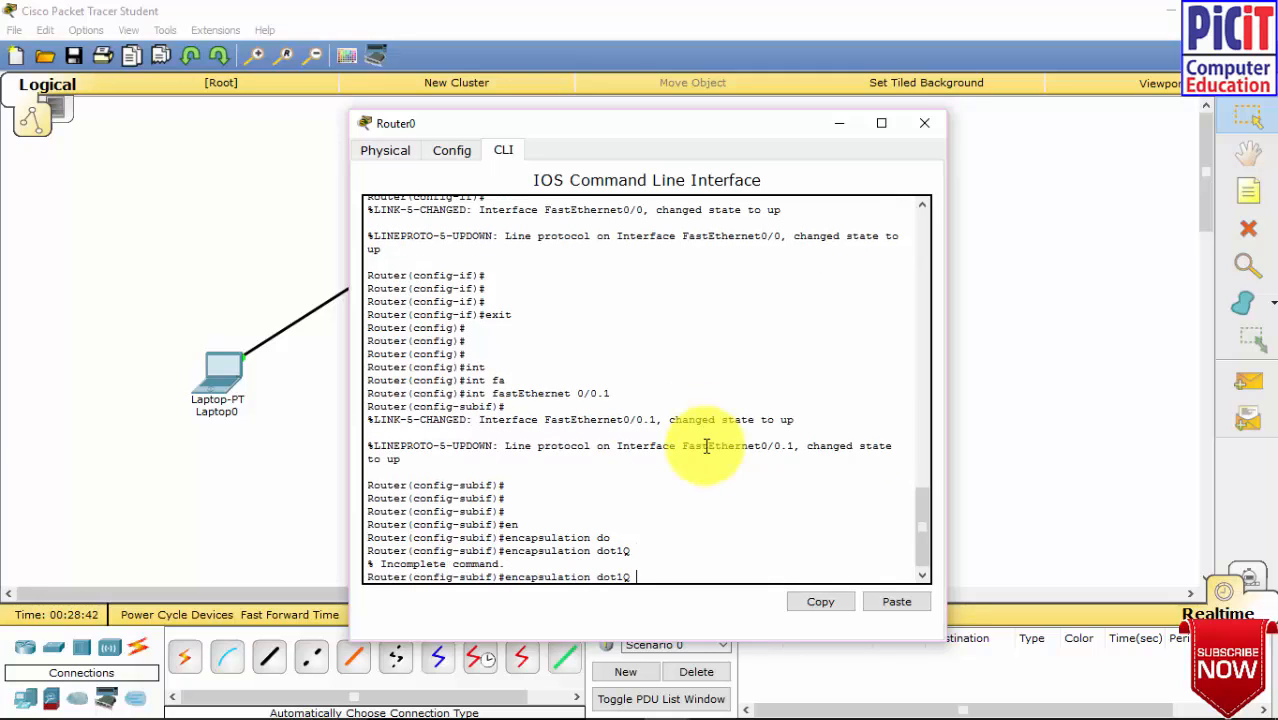
text(?)
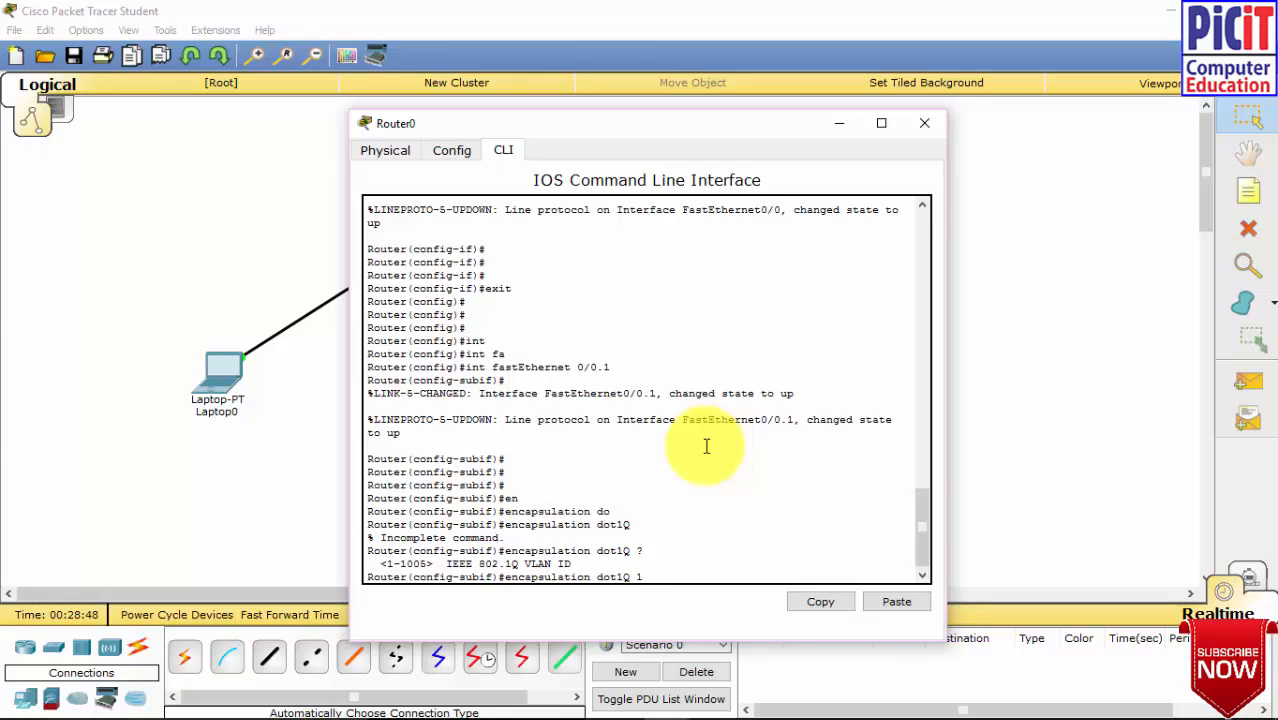
text(1)
key(Return)
key(Return)
key(Return)
key(Return)
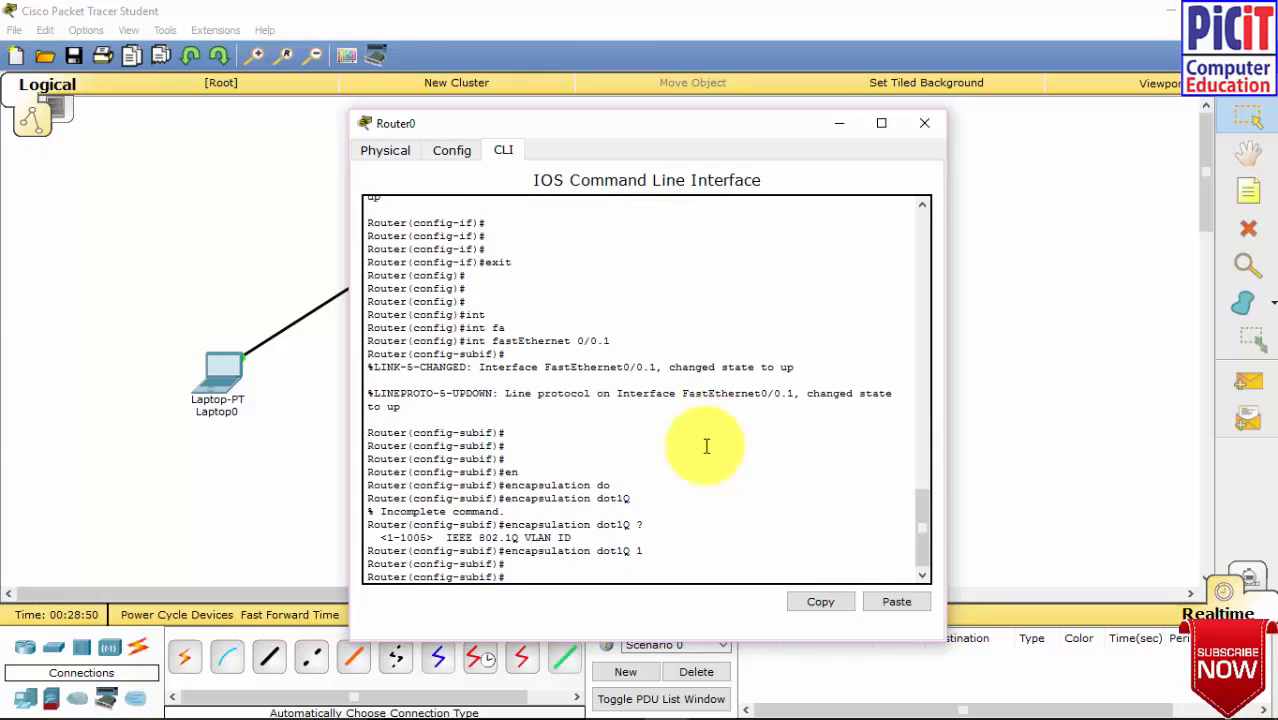
Assign IP address 1.1.1.2 with mask 255.0.0.0 to subinterface fastEthernet 0/0.1.
text(ip add)
key(Tab)
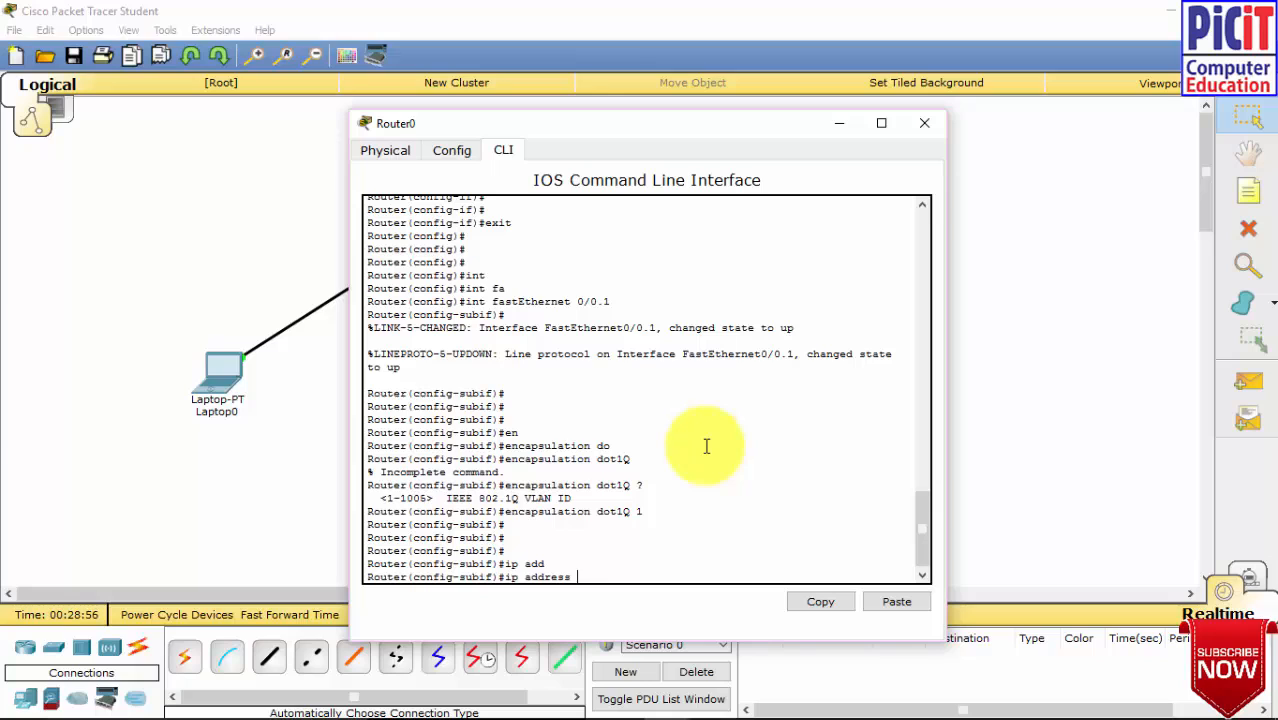
text(1.1.1.2 255.0.0.0)
key(Return)
Enable subinterface fastEthernet 0/0.1 with no shutdown and exit to global configuration mode.
text(no sh)
key(Tab)
key(Return)
key(Return)
key(Return)
key(Return)
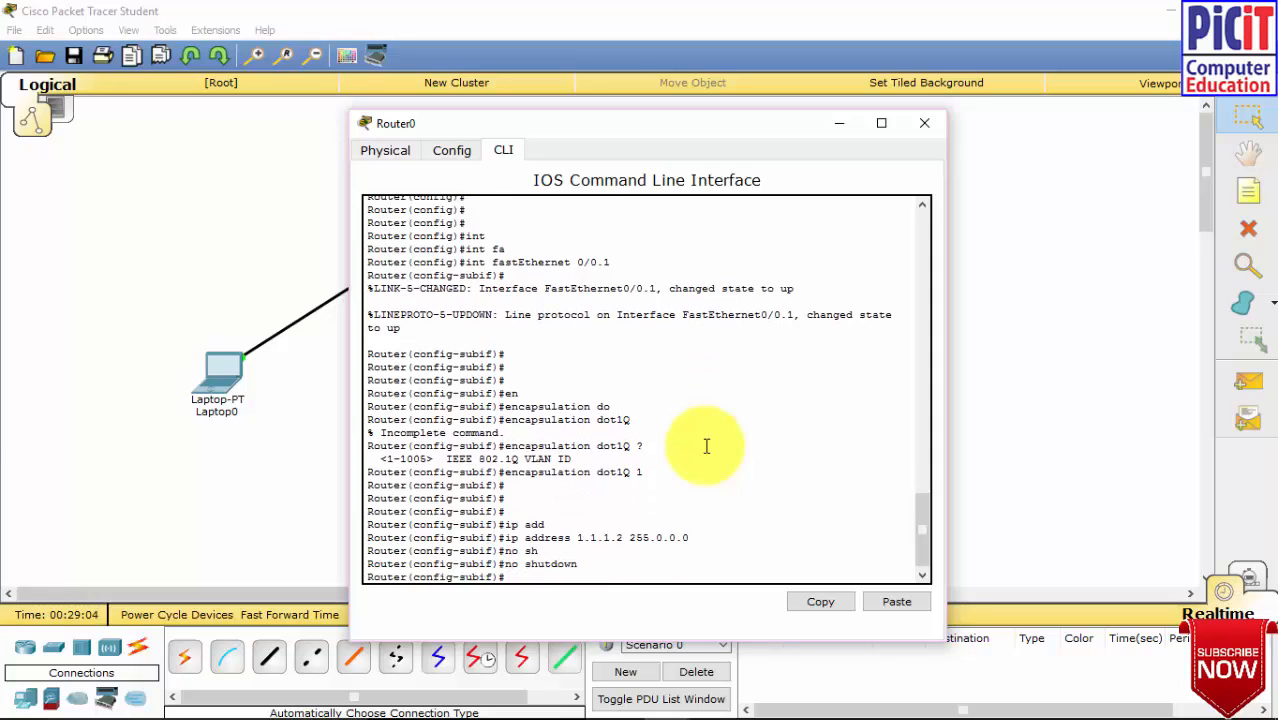
text(exit)
key(Return)
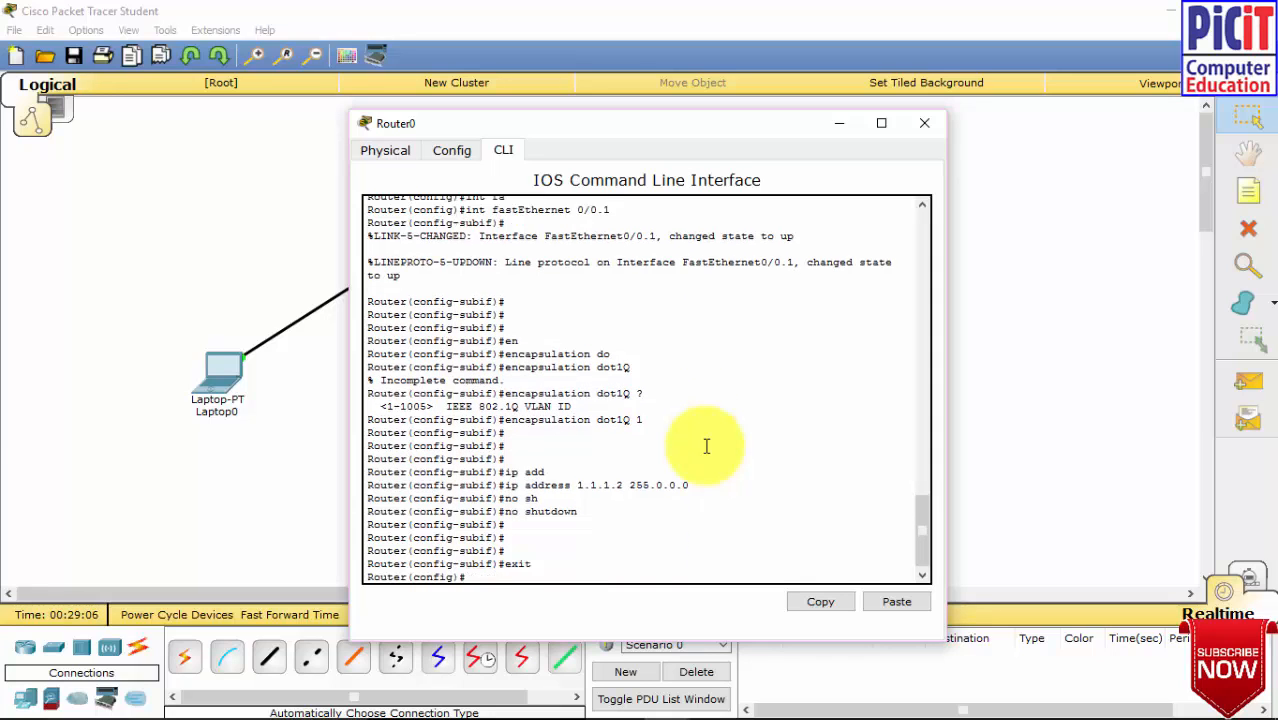
key(Return)
key(Return)
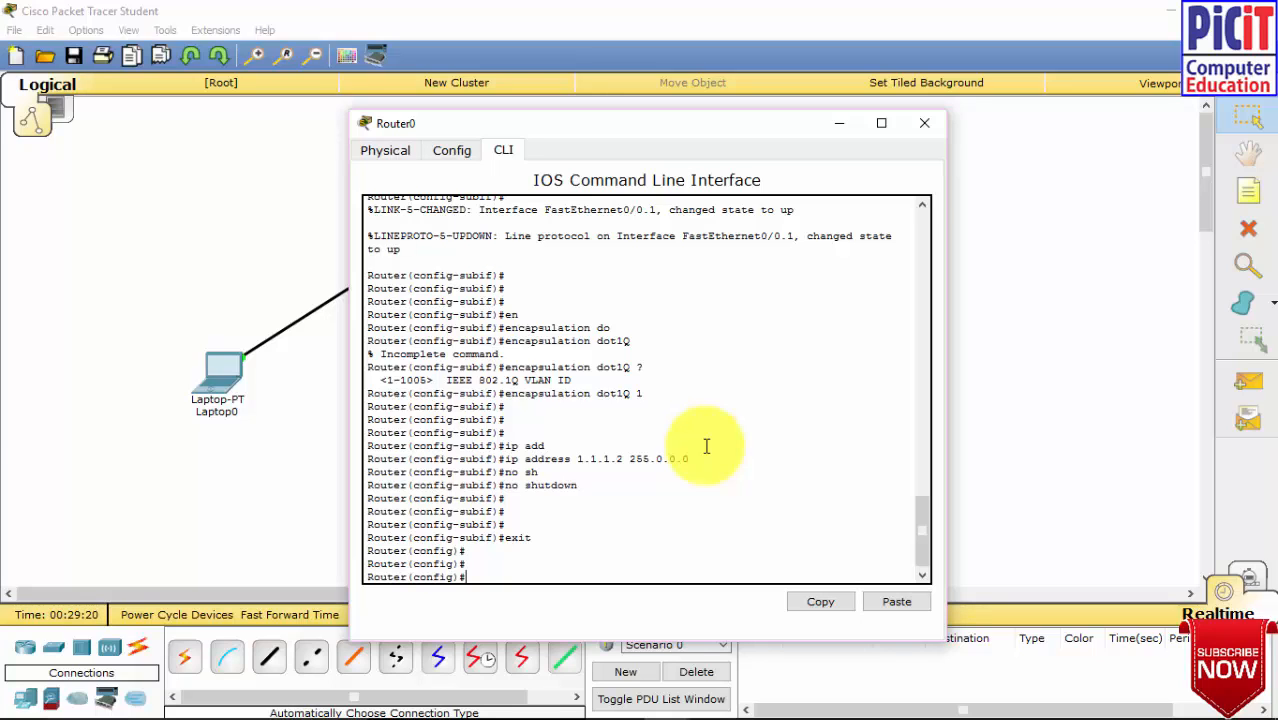
Create subinterface fastEthernet 0/0.128 on the router and enter its configuration mode.
text(nt fas)
key(Tab)
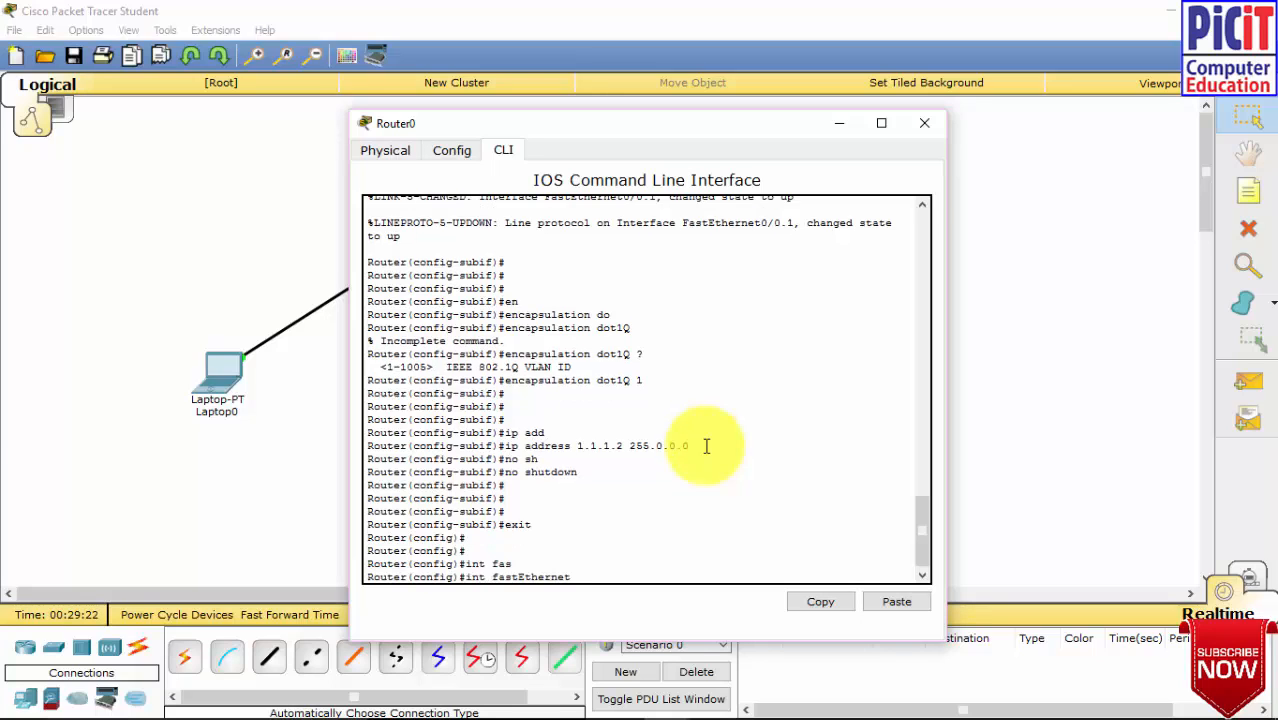
text(0/0.128)
key(Return)
key(Return)
key(Return)
key(Return)
key(Return)
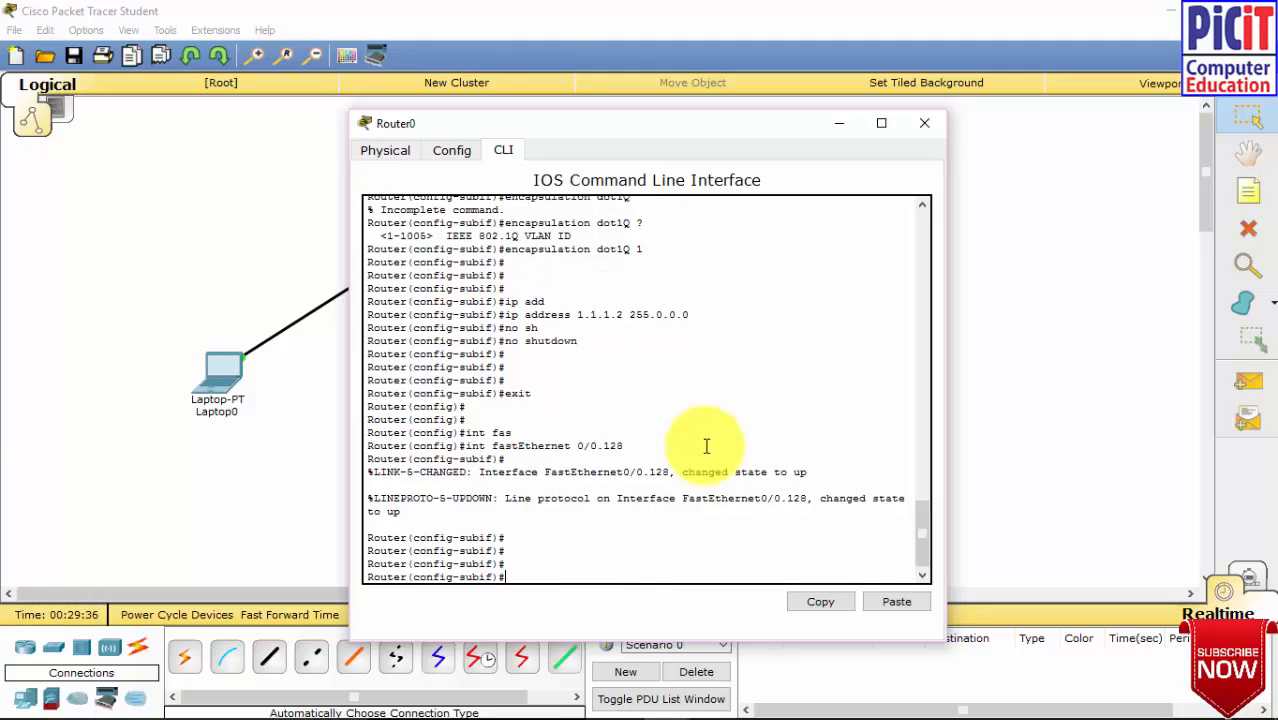
Set the encapsulation of subinterface fastEthernet 0/0.128 to dot1Q with VLAN ID 128.
text(en)
key(Tab)
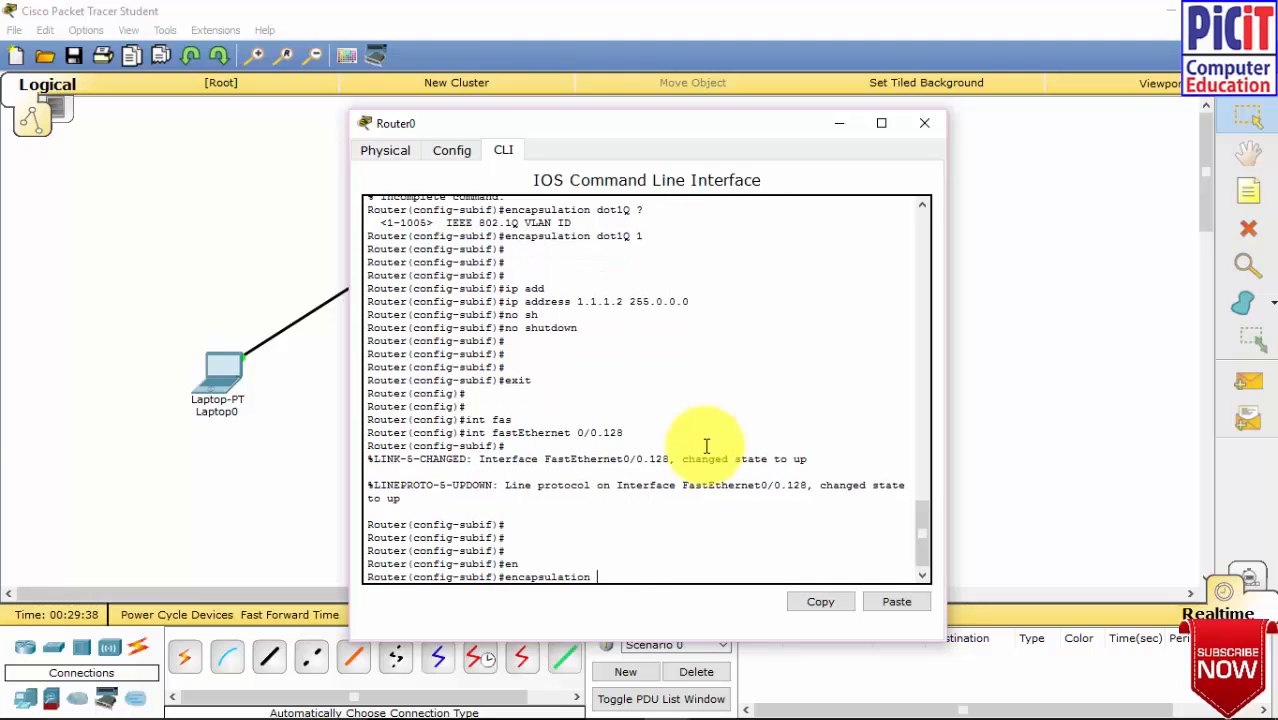
text(do)
key(Tab)
text(1)
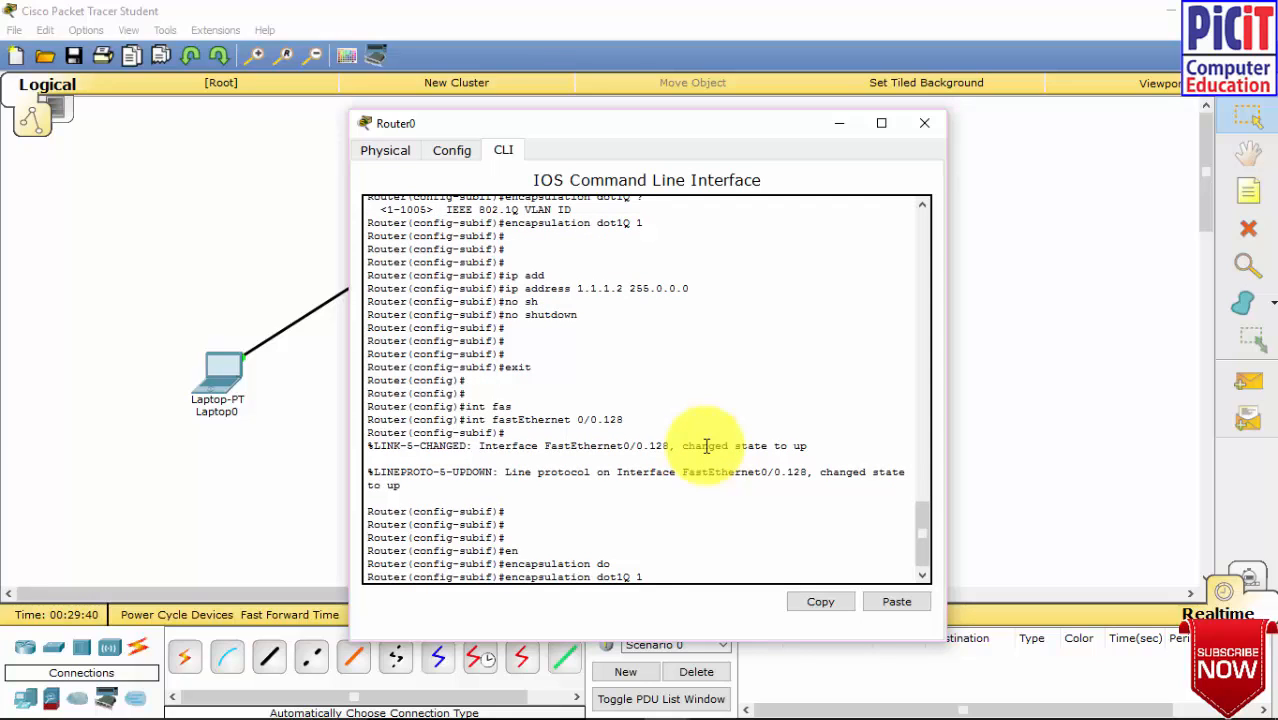
text(28)
key(Return)
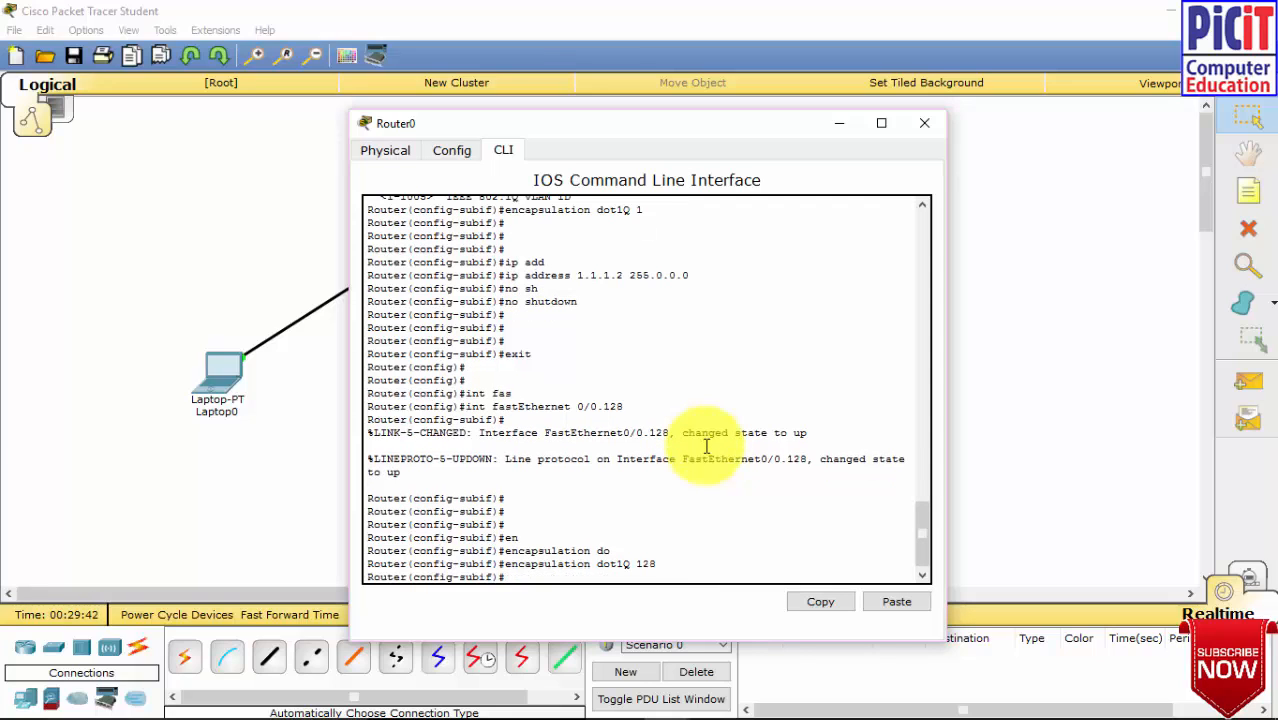
key(Return)
key(Return)
Assign IP address 128.1.1.2 with mask 255.255.0.0 to subinterface fastEthernet 0/0.128.
text(ip ad)
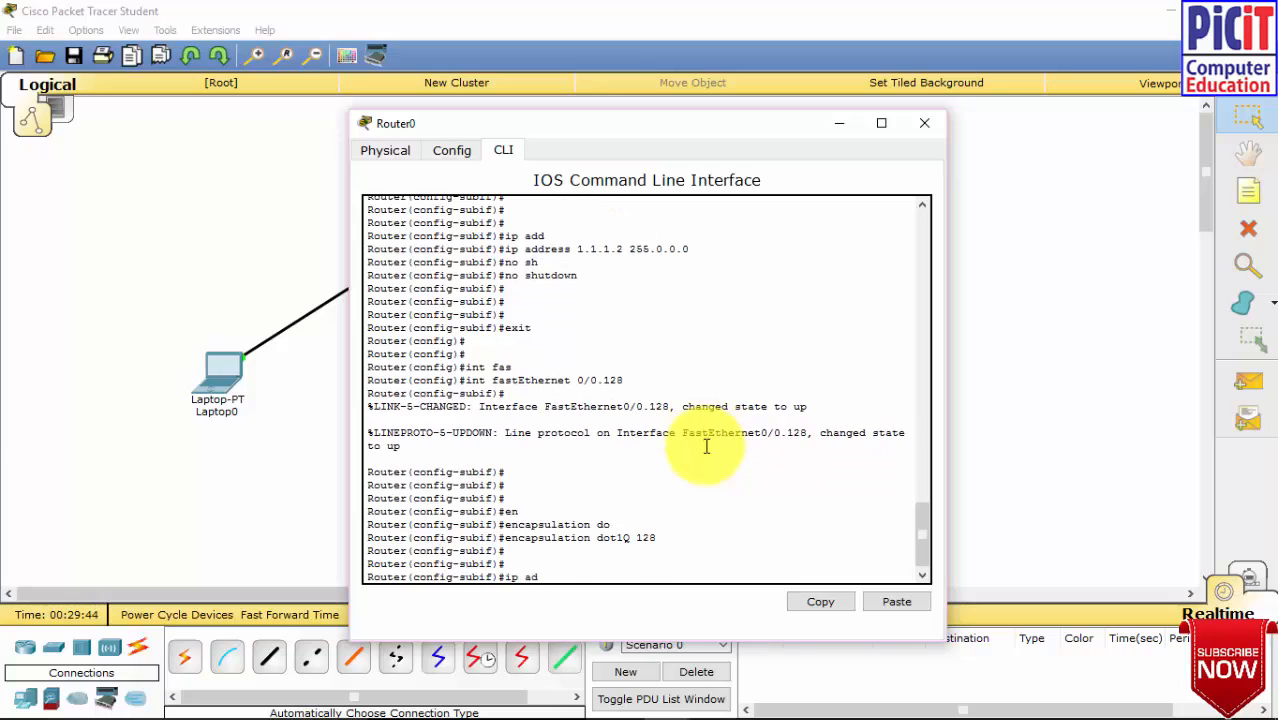
key(Tab)
text(12)
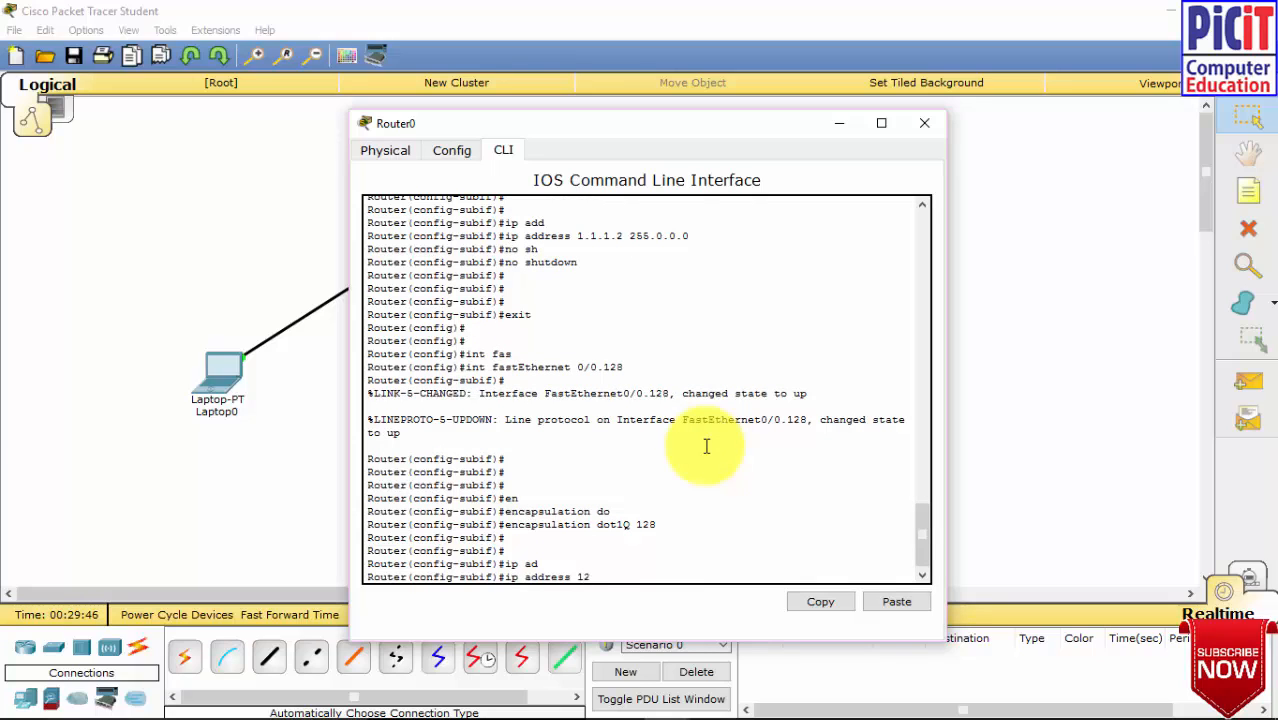
text(8.1.1.2 255.255.0.0)
key(Return)
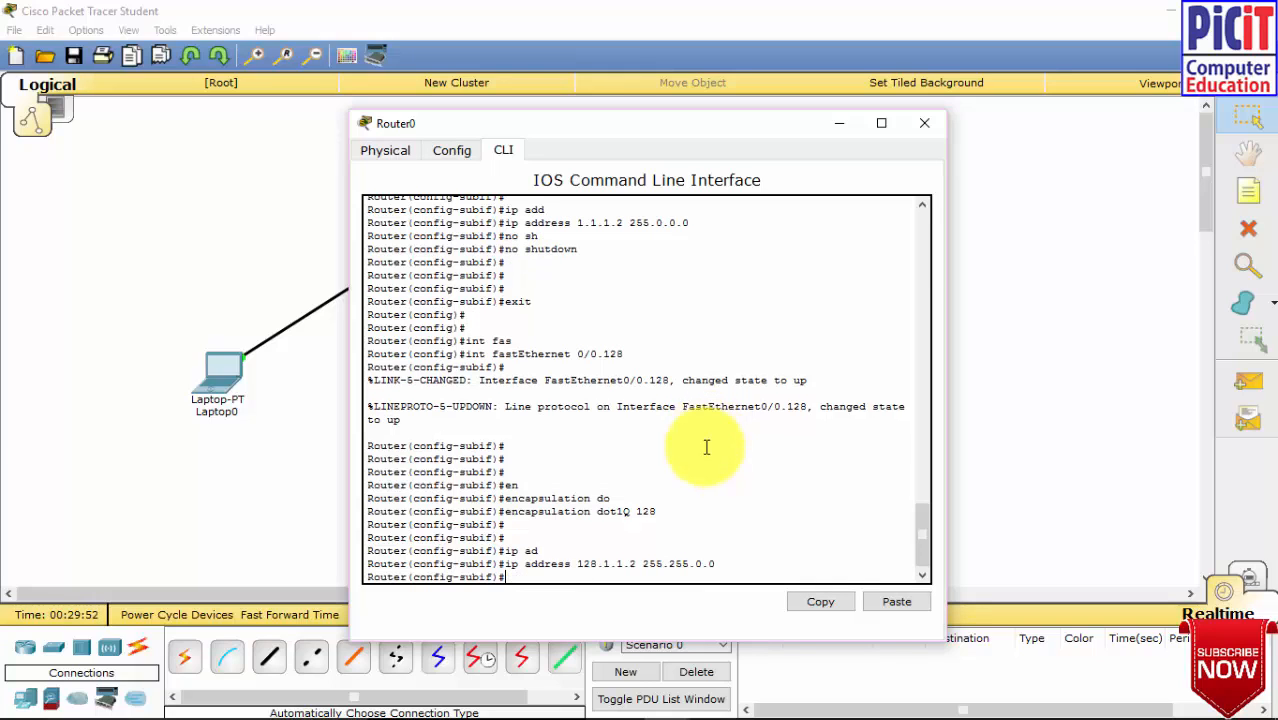
Enable subinterface fastEthernet 0/0.128 with no shutdown and exit to global configuration mode.
text(no sh)
key(Tab)
key(Return)
key(Return)
key(Return)
key(Return)
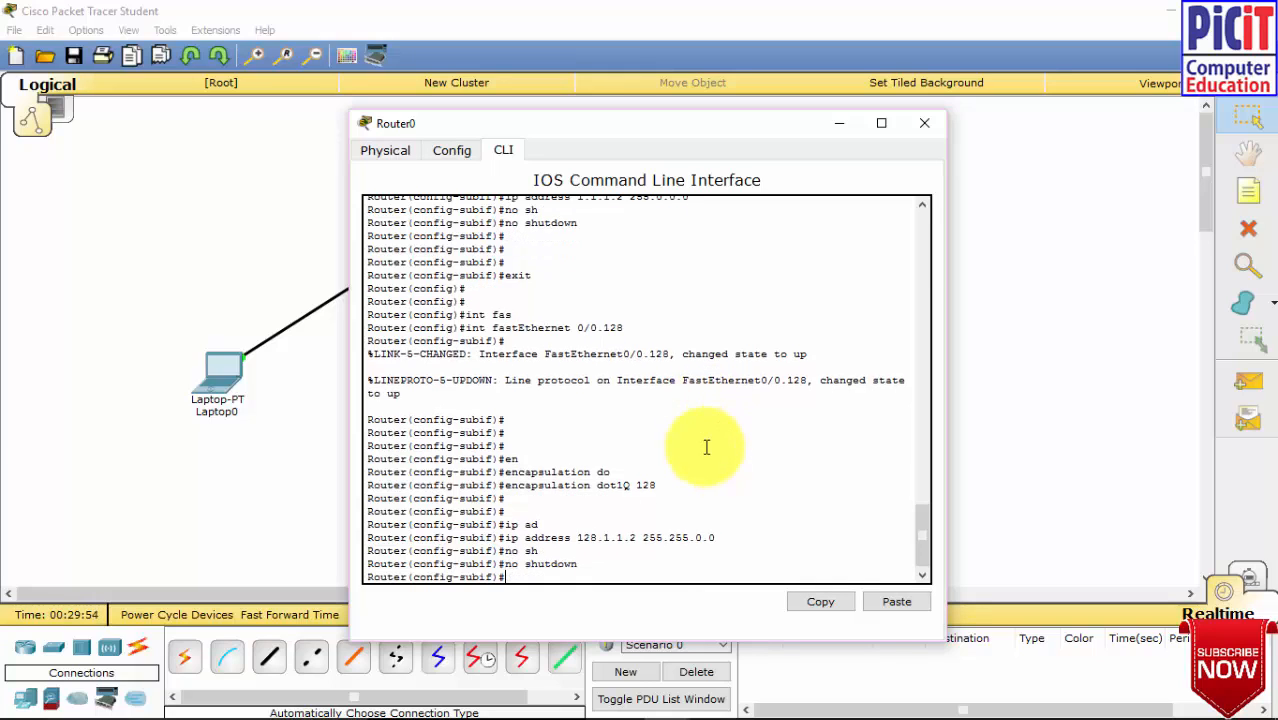
text(exit)
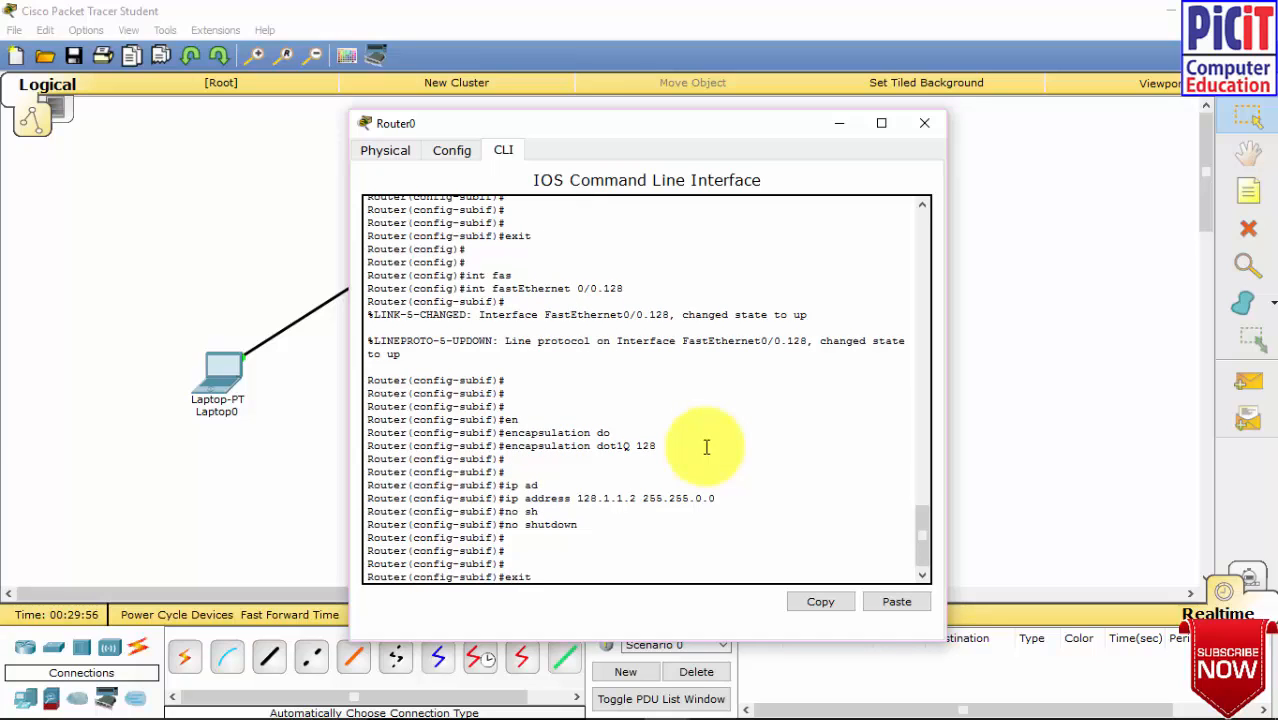
key(Return)
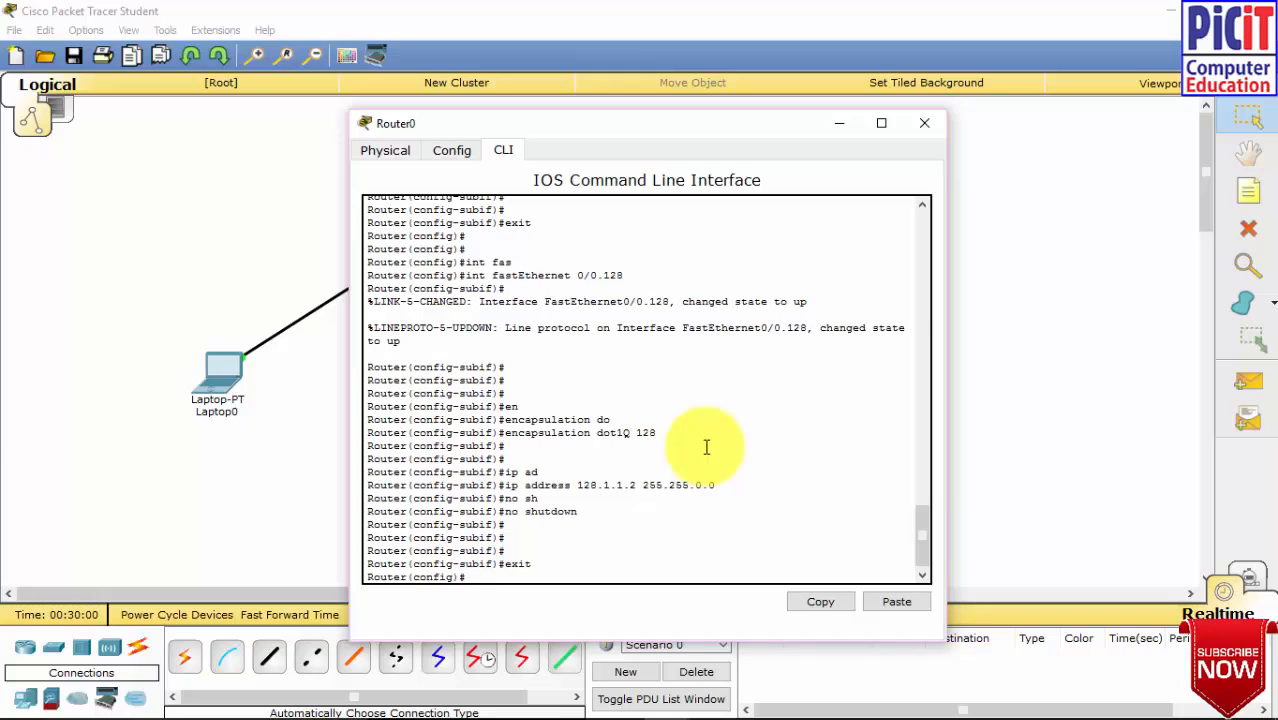
Create subinterface fastEthernet 0/0.192 on the router and enter its configuration mode.
text(int fas)
key(Tab)
text(0/0)
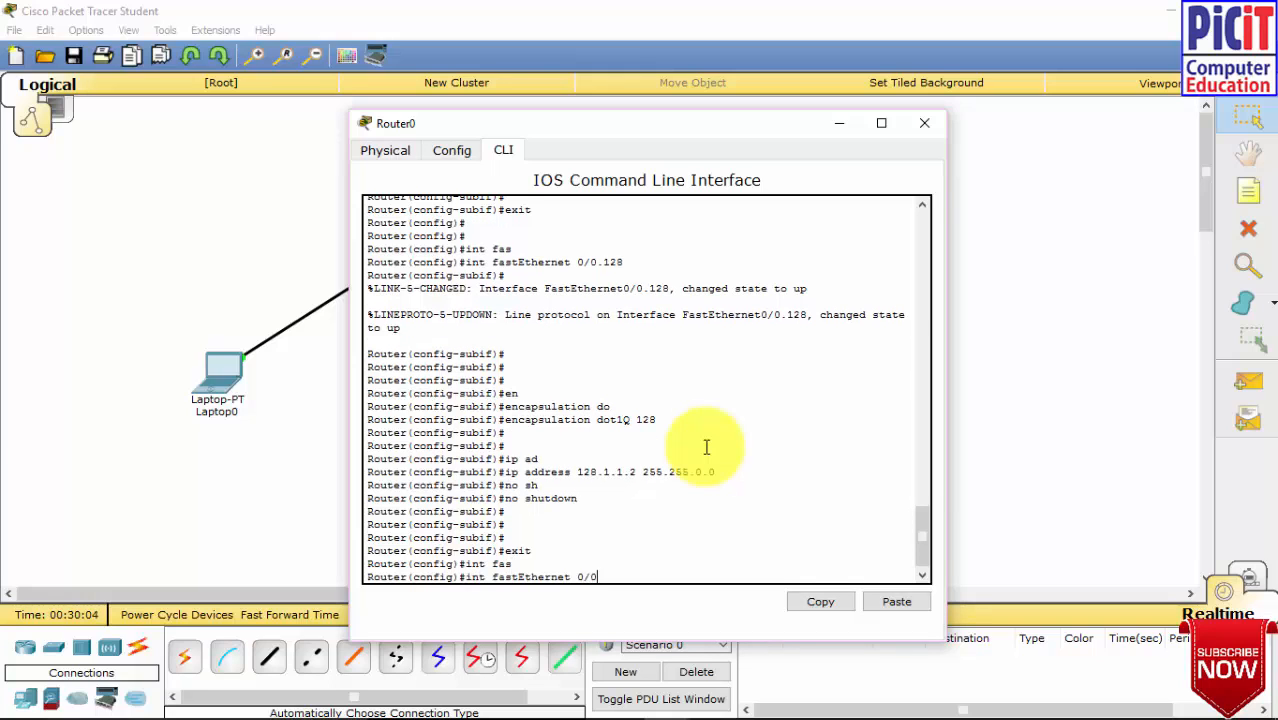
text(.192)
key(Return)
key(Return)
key(Return)
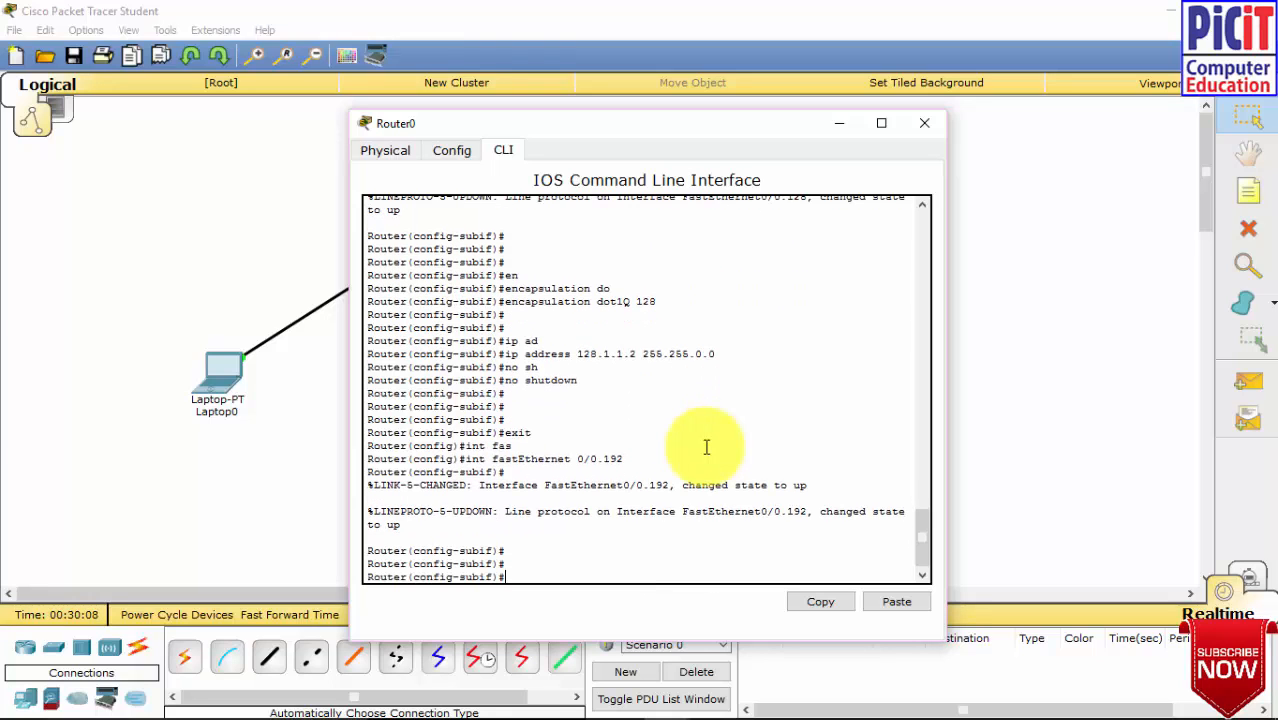
Set the encapsulation of subinterface fastEthernet 0/0.192 to dot1Q with VLAN ID 192.
text(en)
key(Tab)
text(d)
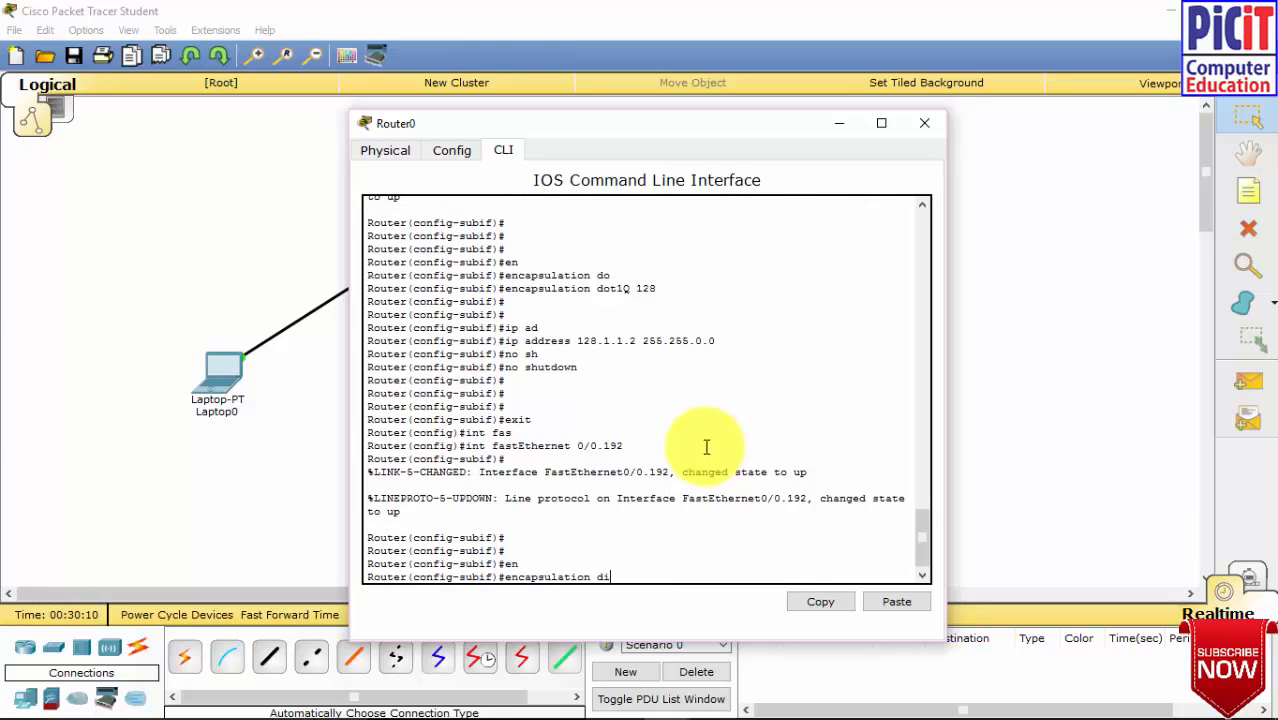
text(o)
key(Tab)
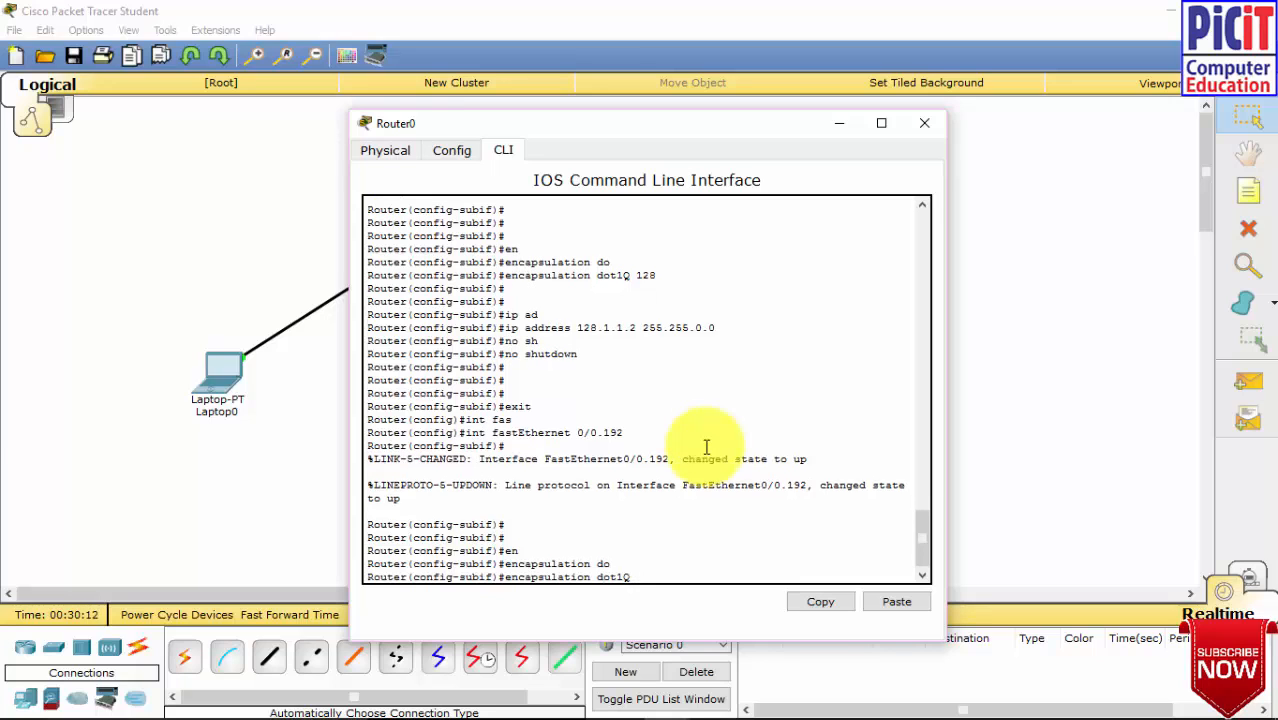
text(192)
key(Return)
key(Return)
key(Return)
key(Return)
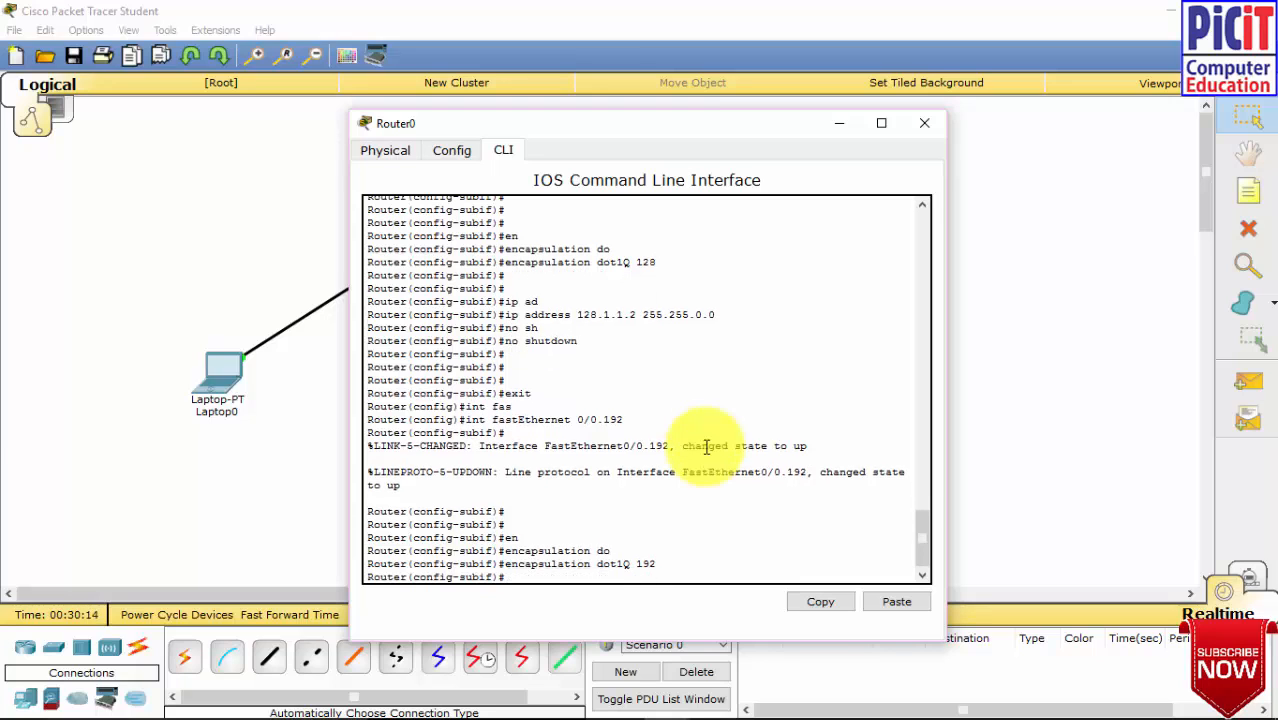
Assign IP address 192.168.1.2 with mask 255.255.255.0 to subinterface fastEthernet 0/0.192.
text(i)
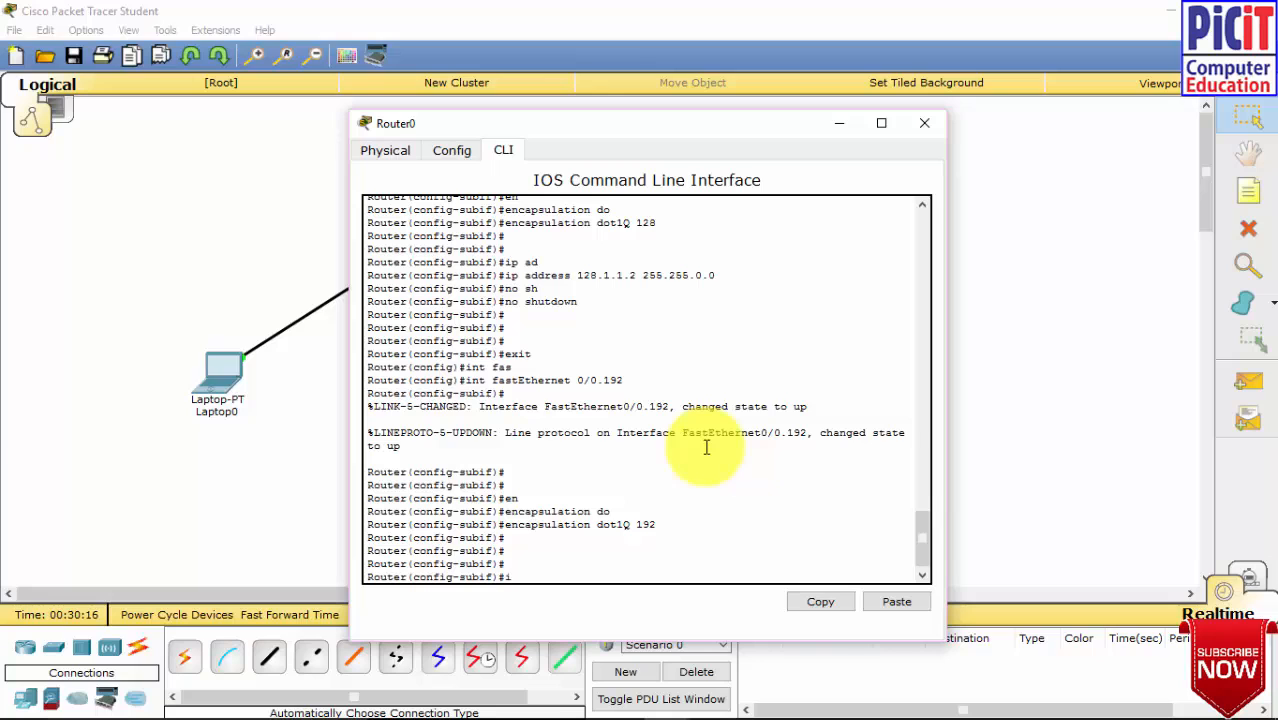
text(p add)
key(Tab)
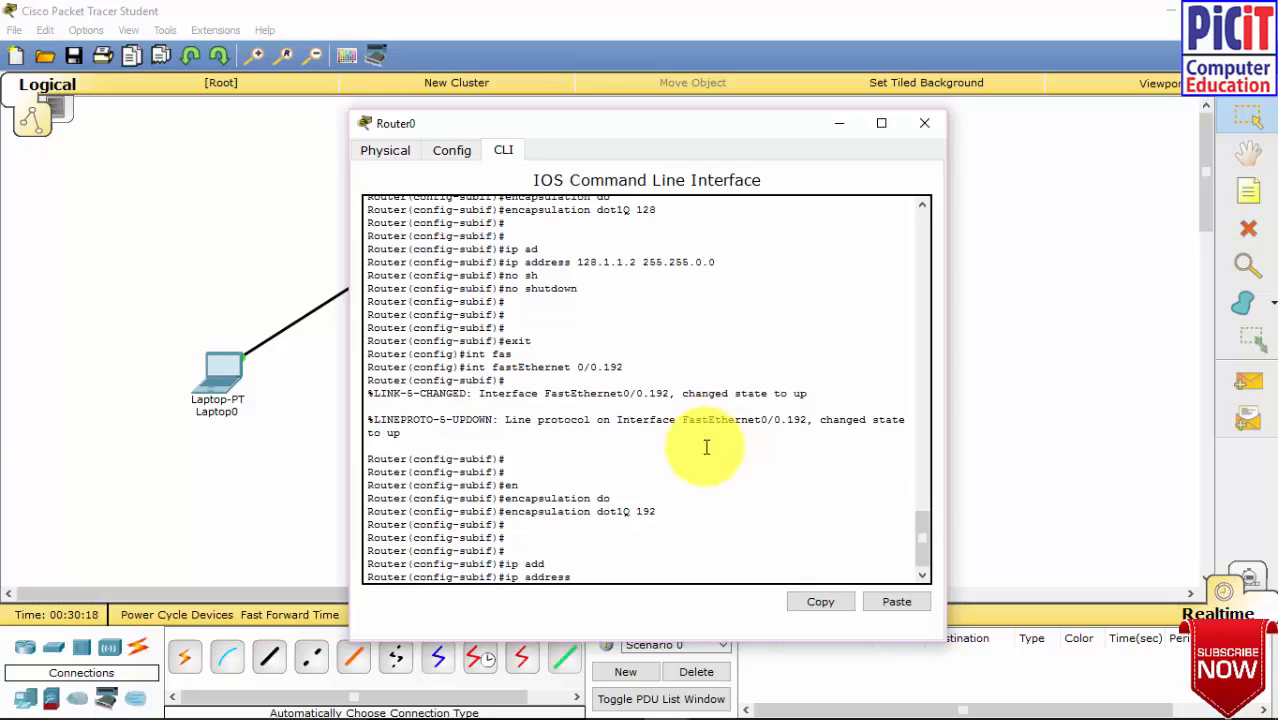
text(192.168.1.2 255.255.255.0)
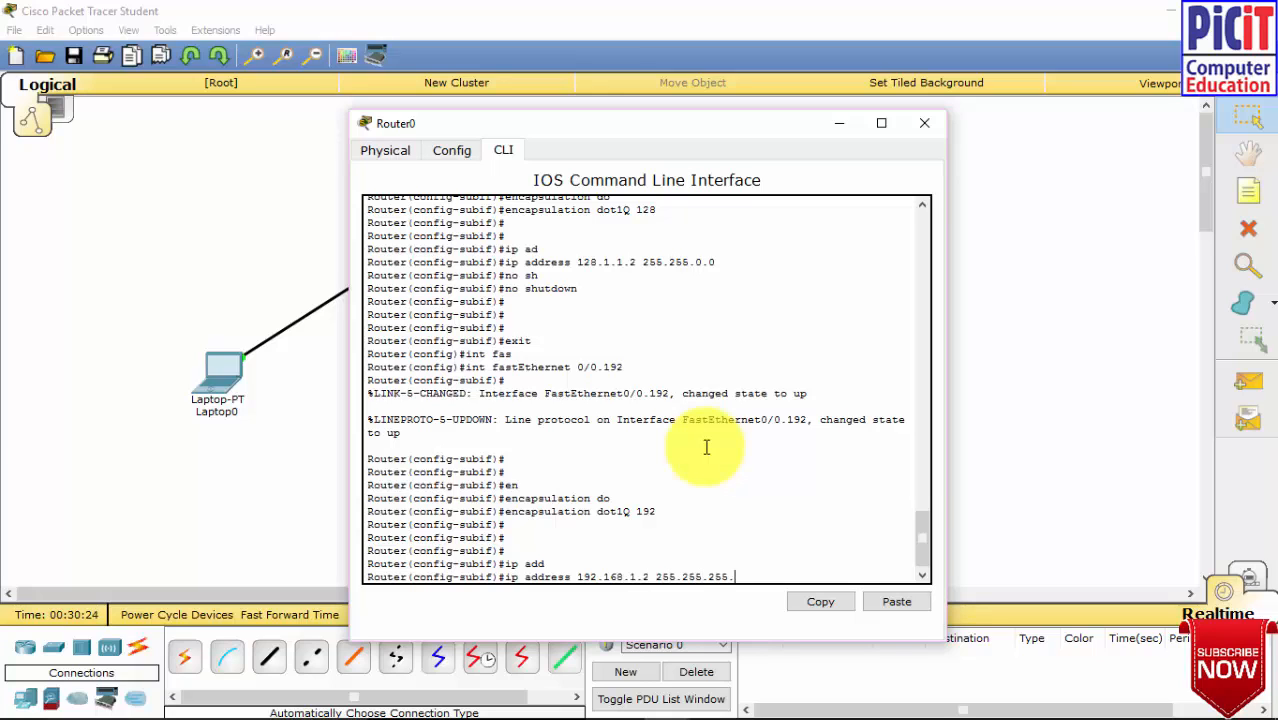
key(Return)
key(Return)
key(Return)
Enable subinterface fastEthernet 0/0.192 with no shutdown and end configuration mode to return to the privileged prompt.
text(no sh)
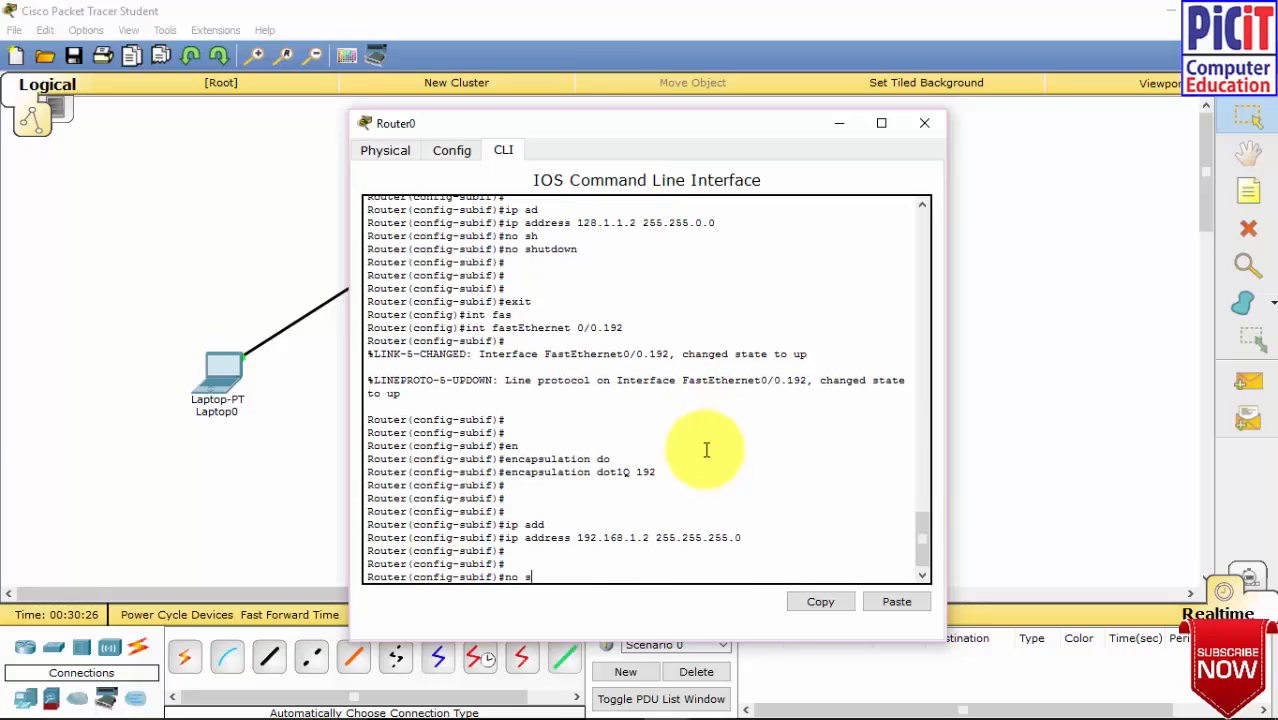
key(Tab)
key(Return)
key(Return)
key(Return)
key(Return)
key(Return)
text(end)
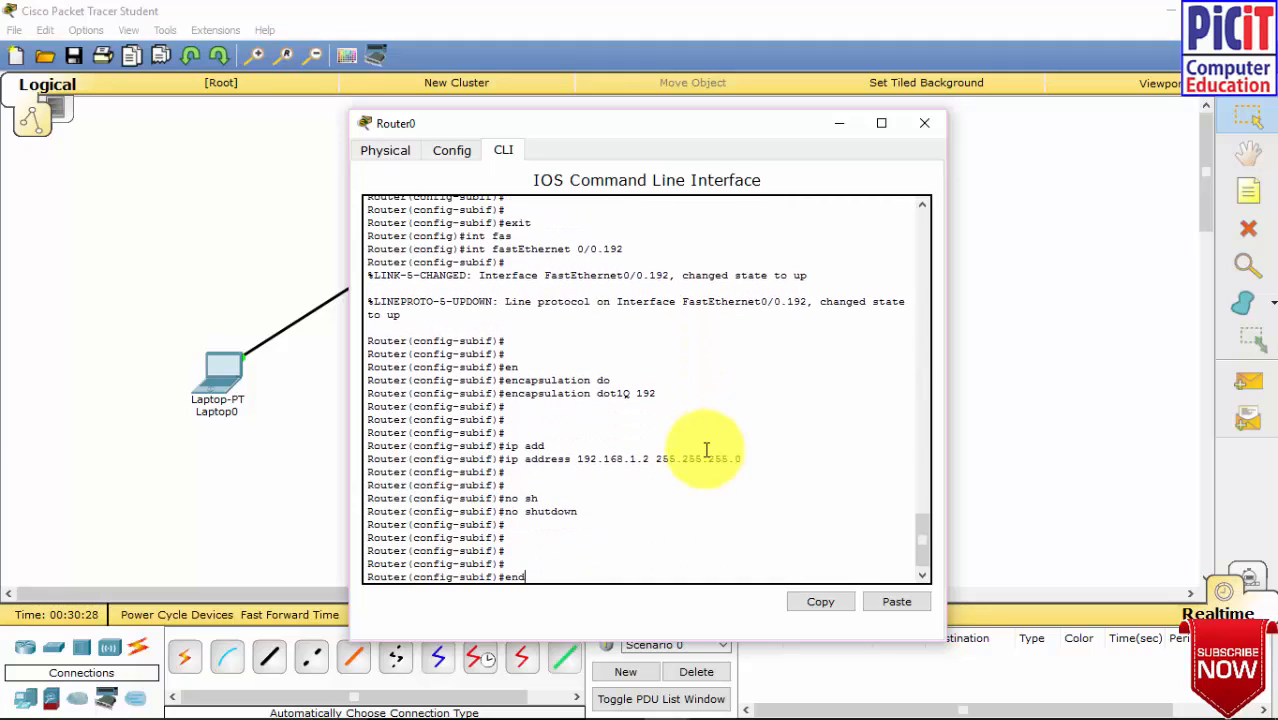
key(Return)
key(Return)
key(Return)
key(Return)
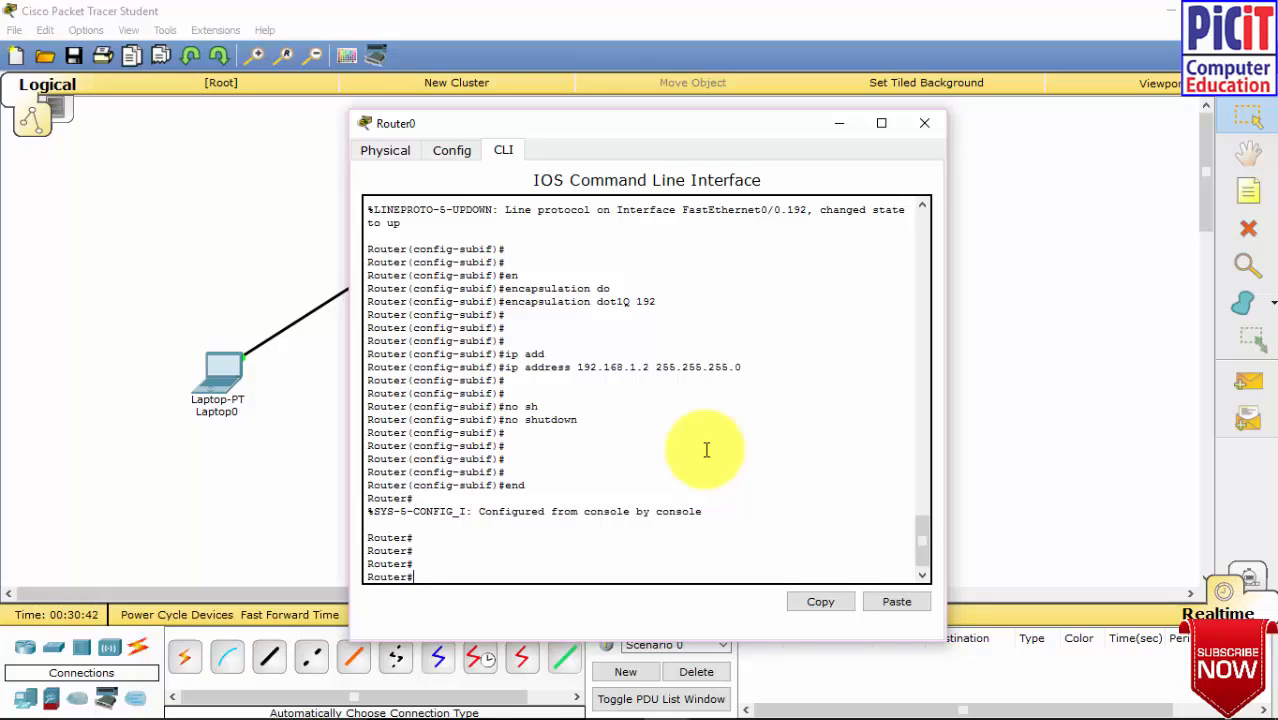
Run show ip int bri on the router and check the addresses and status of FastEthernet0/0 and its subinterfaces.
text(show ip int bri)
key(Return)
key(Return)
key(Return)
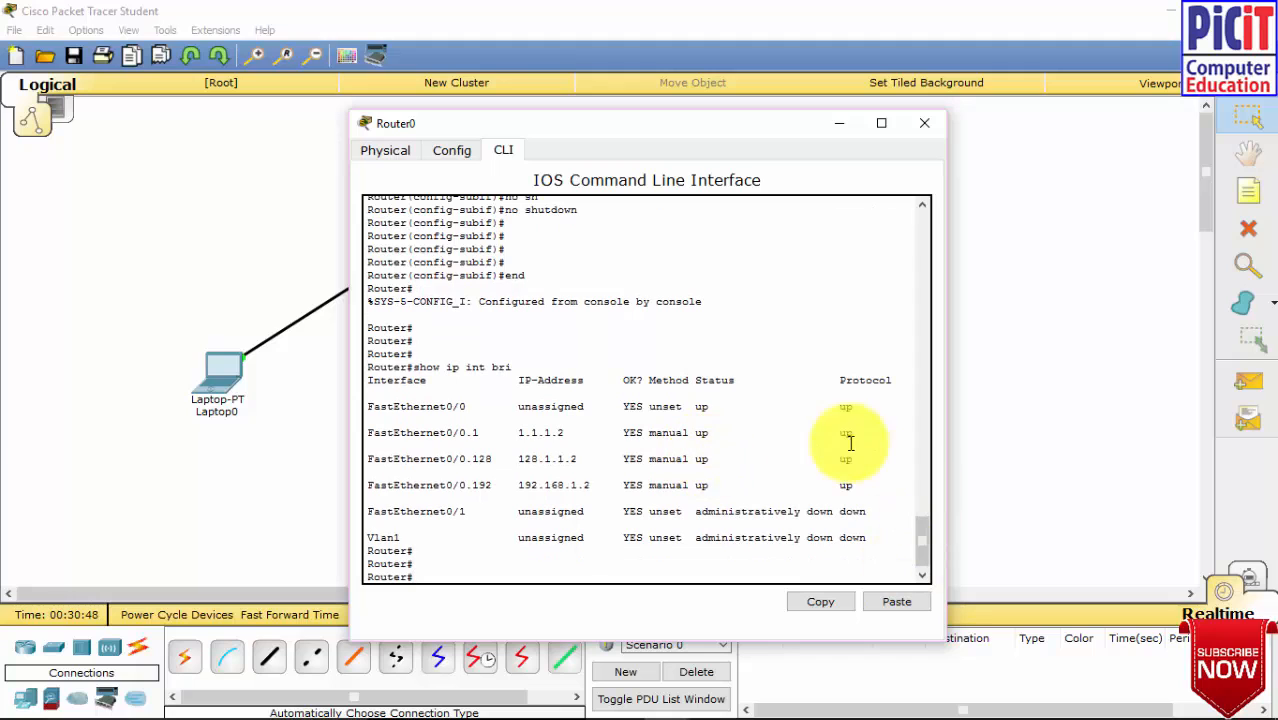
drag(480, 406, 368, 406)
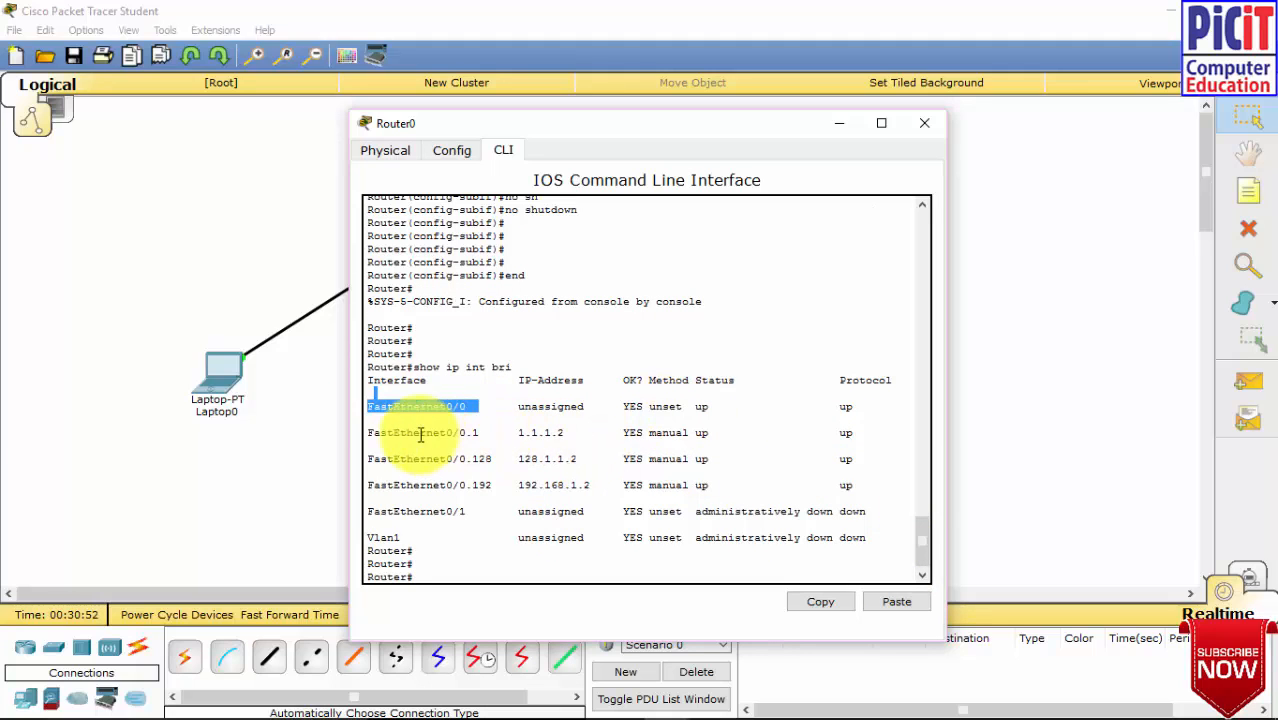
drag(369, 431, 765, 480)
click(880, 478)
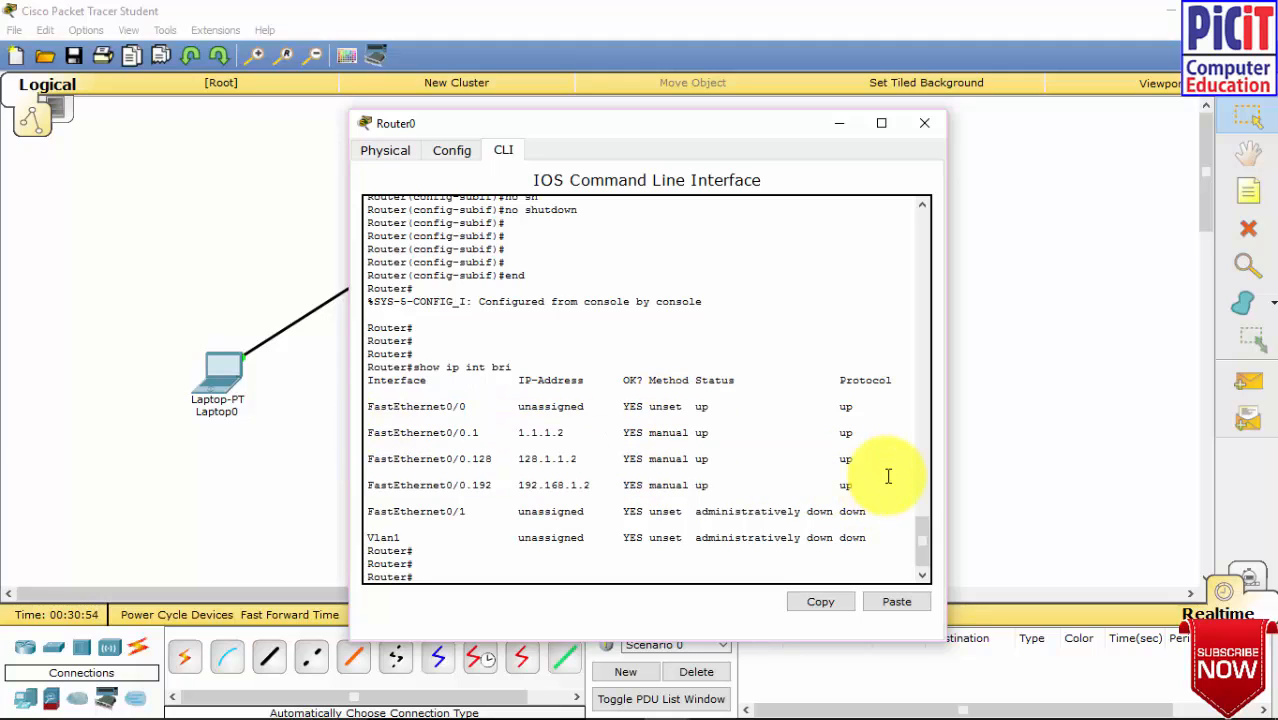
key(Return)
key(Return)
key(Return)
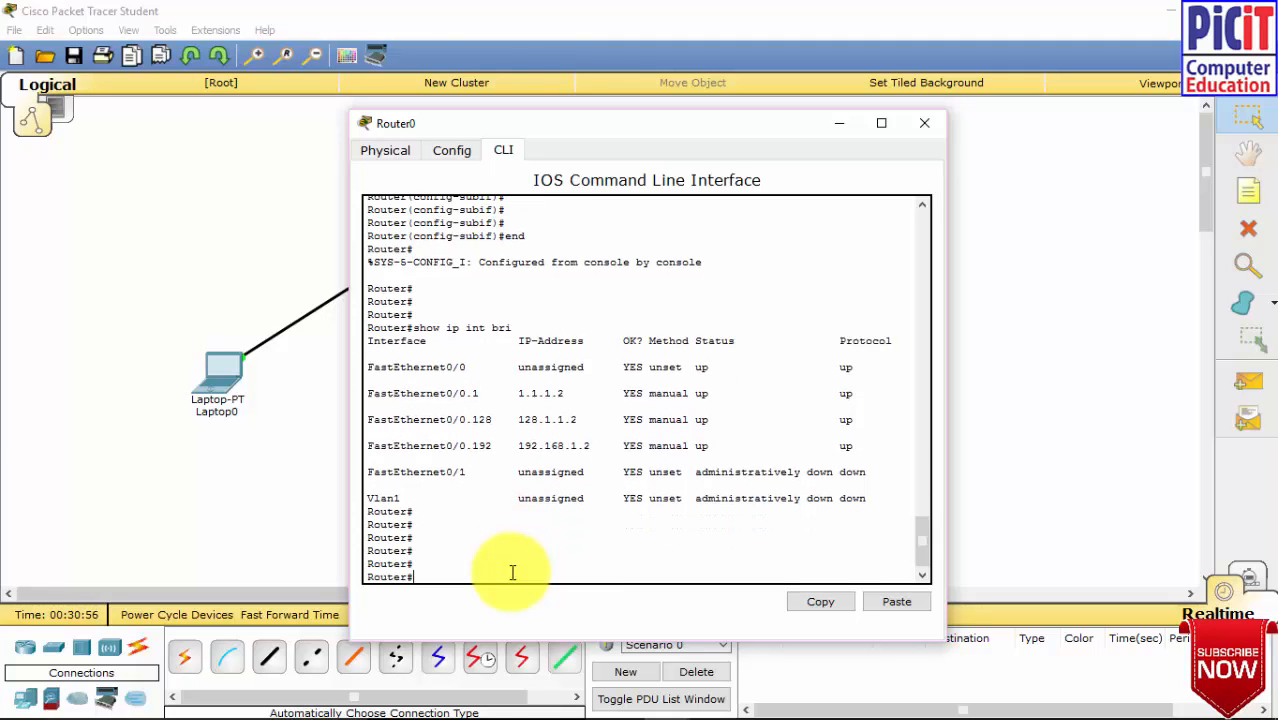
Display the router's routing table with show ip route, then close the Router0 window.
text(show ip ro)
key(Tab)
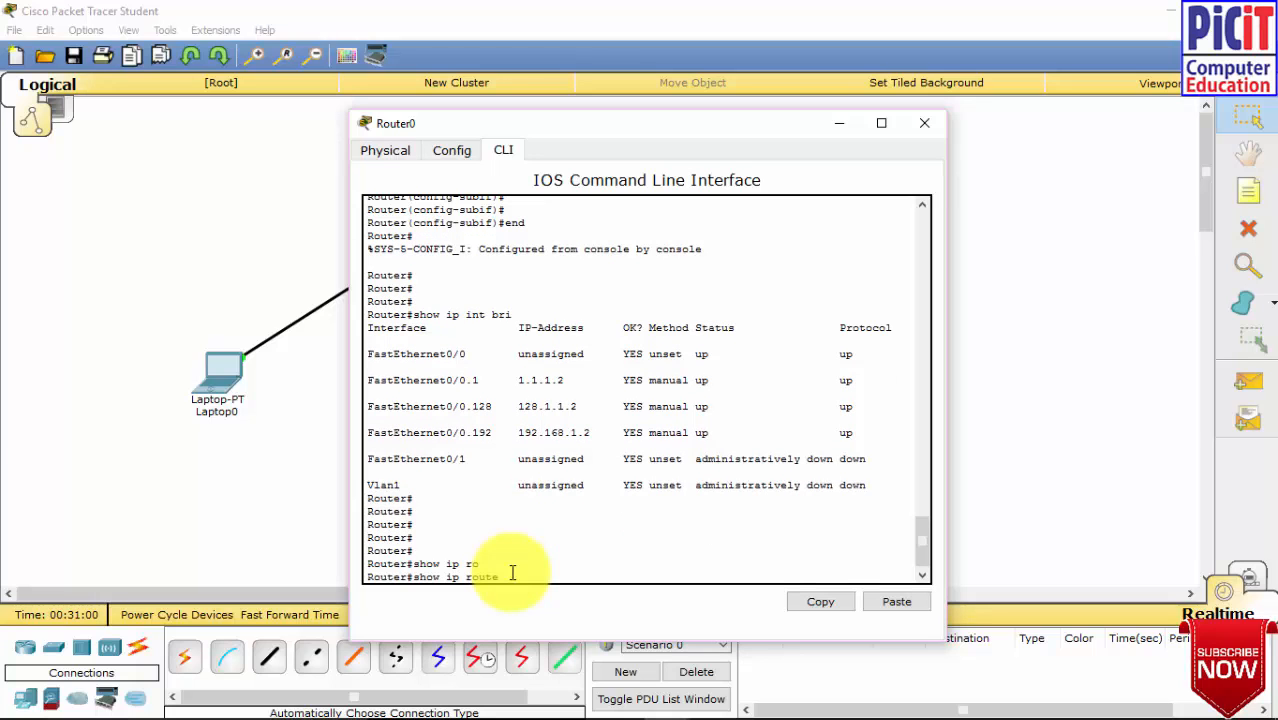
key(Return)
key(Return)
key(Return)
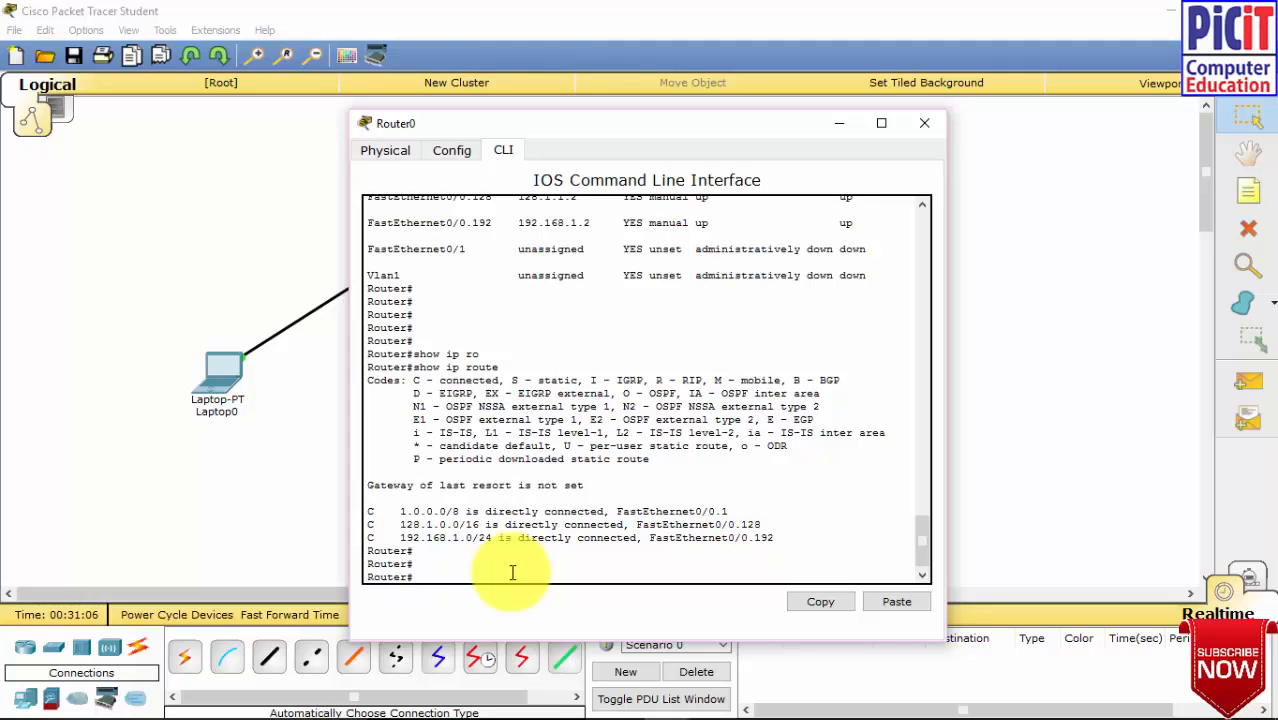
click(919, 124)
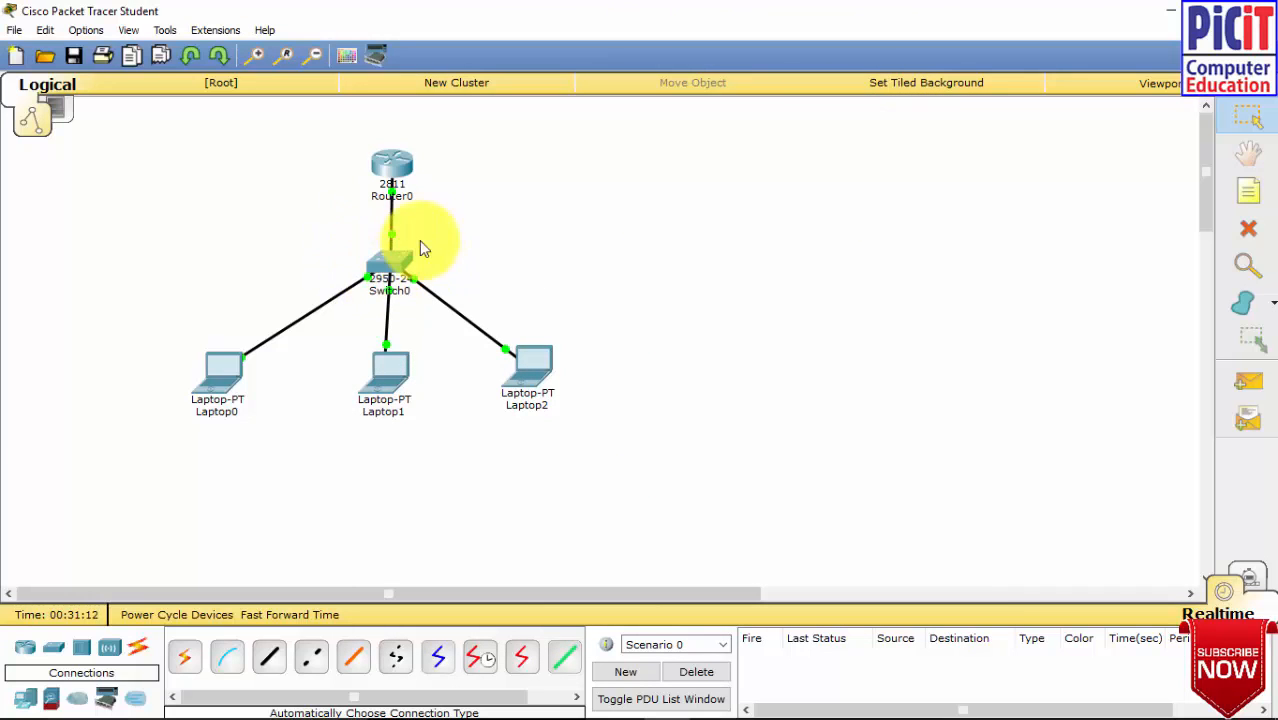
Ping 128.1.1.1 from Laptop0's Command Prompt, then close the laptop's window.
click(223, 362)
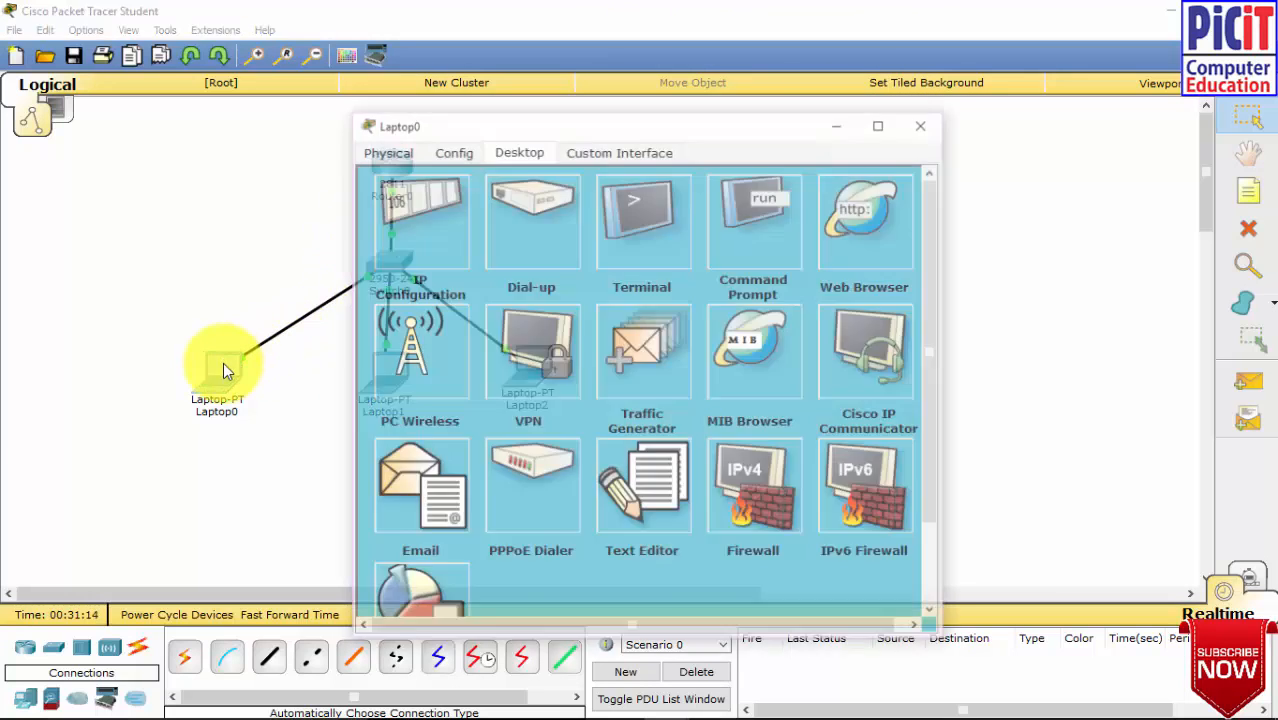
click(765, 250)
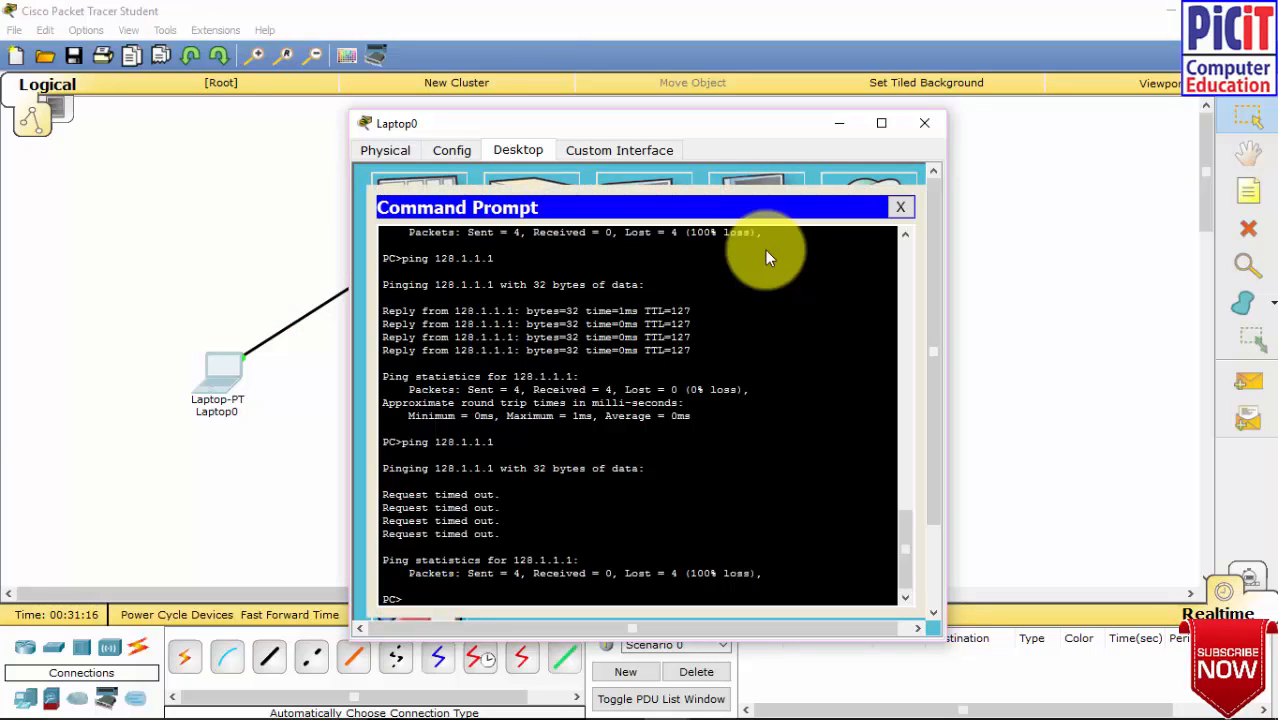
key(Up)
key(Return)
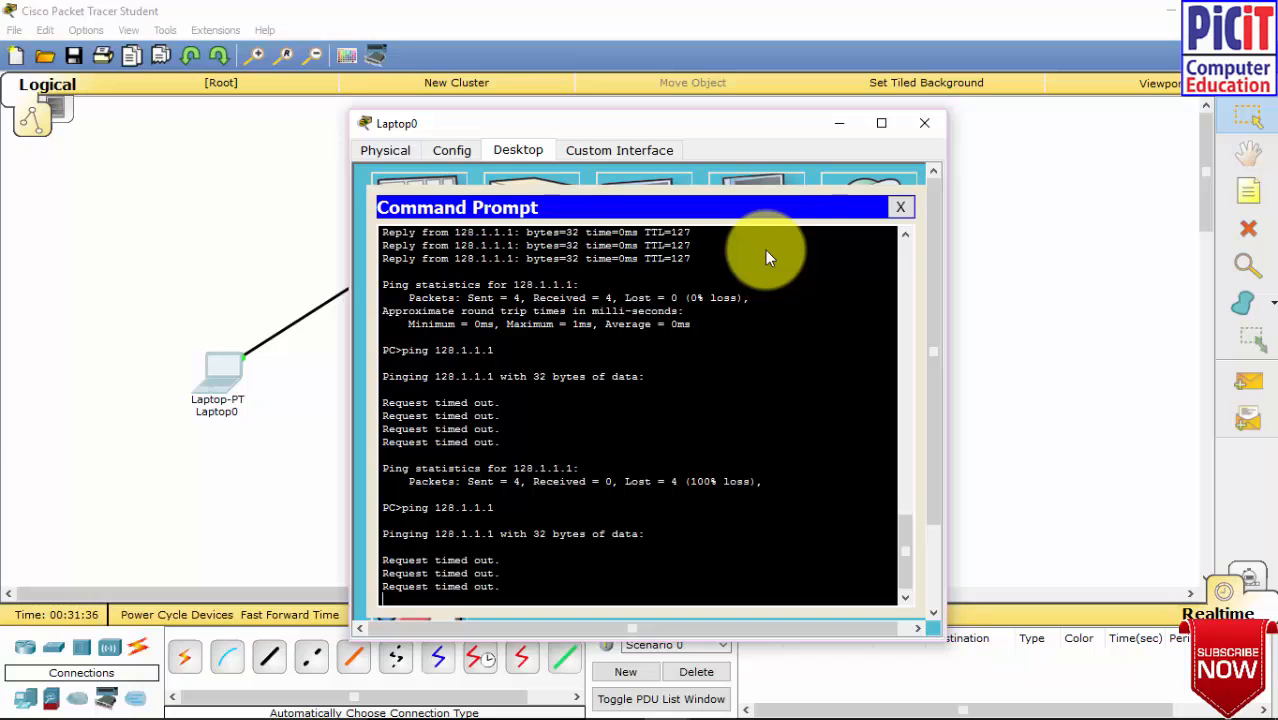
click(924, 123)
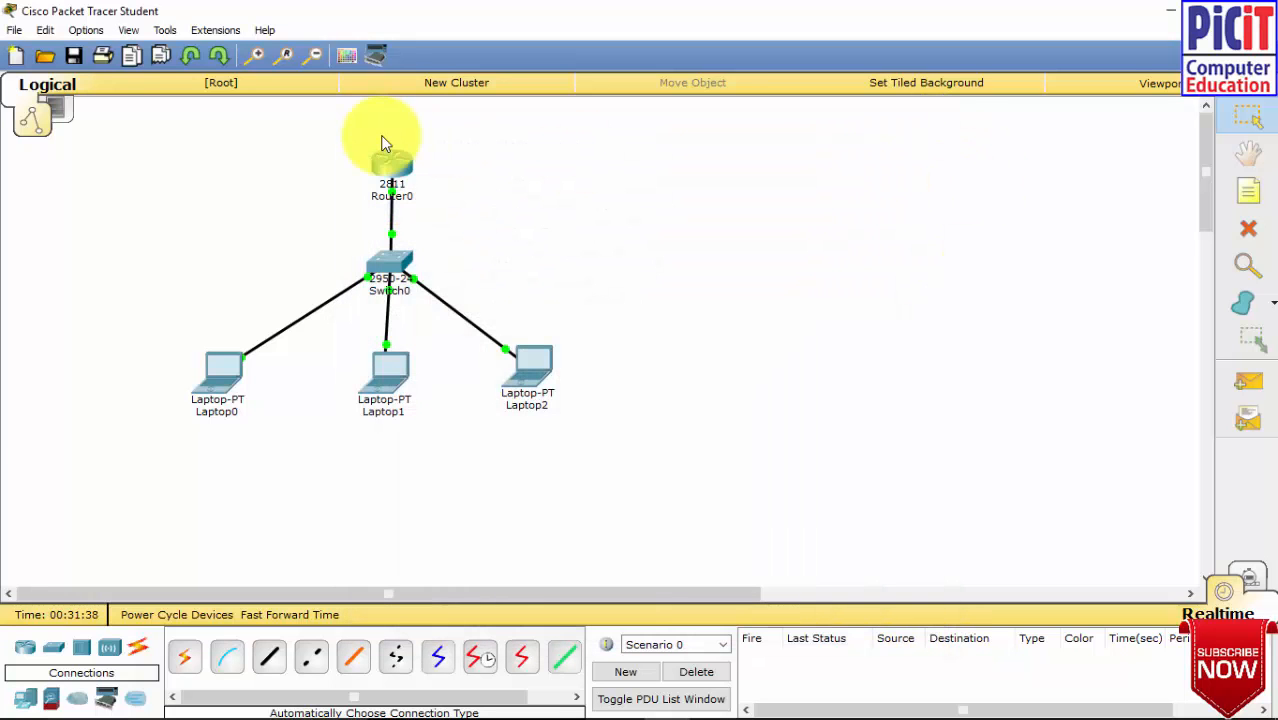
Reopen Router0's command line and examine the directly connected networks in the routing table.
click(391, 162)
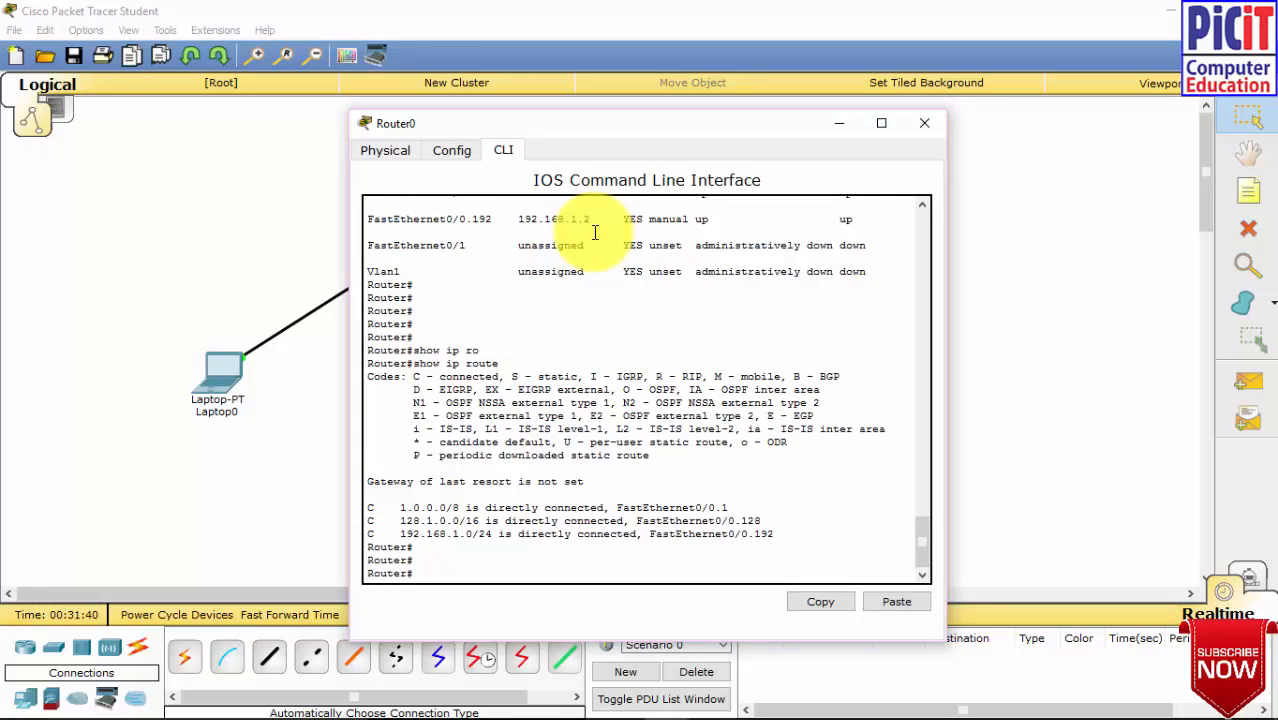
key(Return)
key(Return)
key(Return)
key(Return)
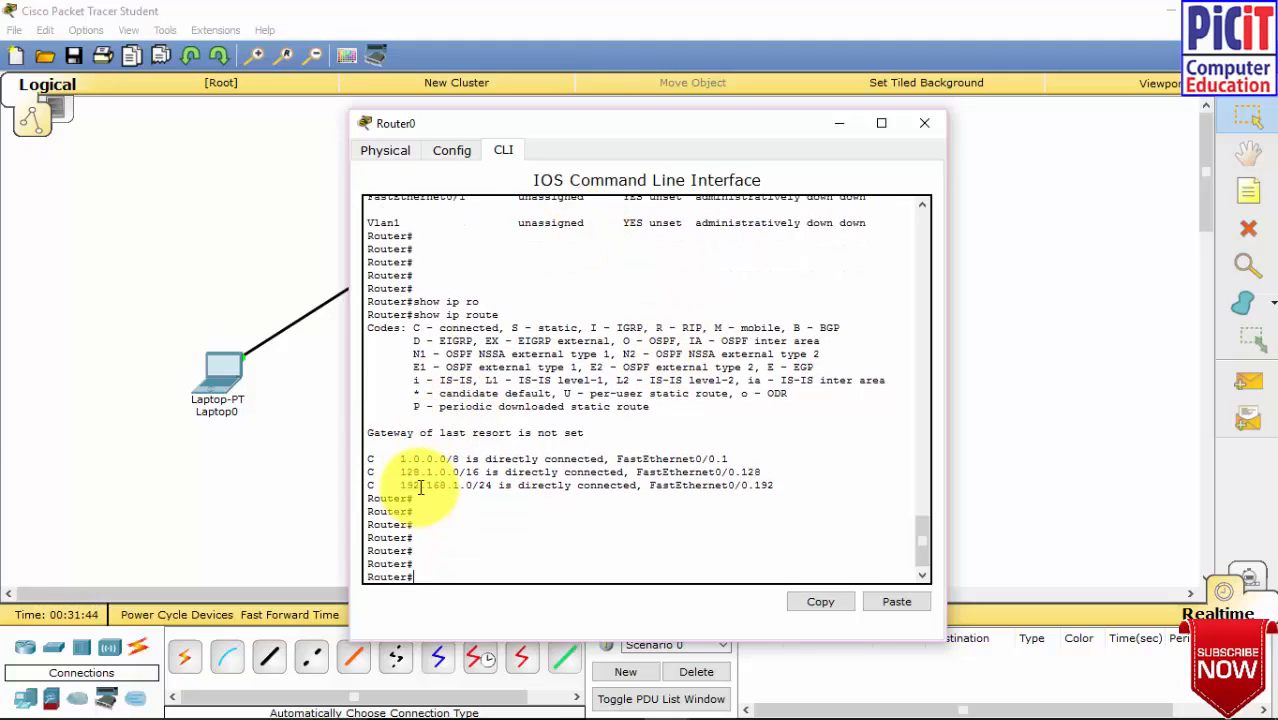
drag(421, 485, 451, 498)
drag(414, 459, 447, 460)
click(527, 540)
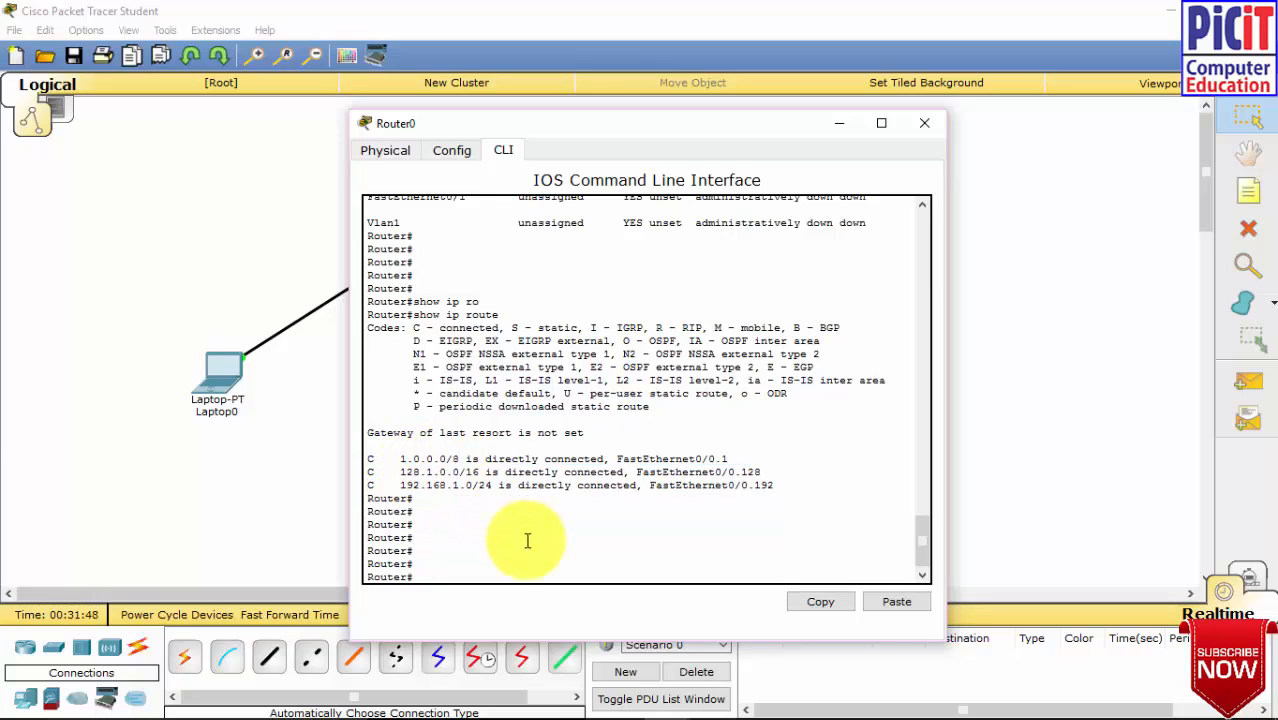
Run show ip int bri on Router0 again, check the subinterface IP addresses, and close the router window.
text(show ip int bri)
key(Return)
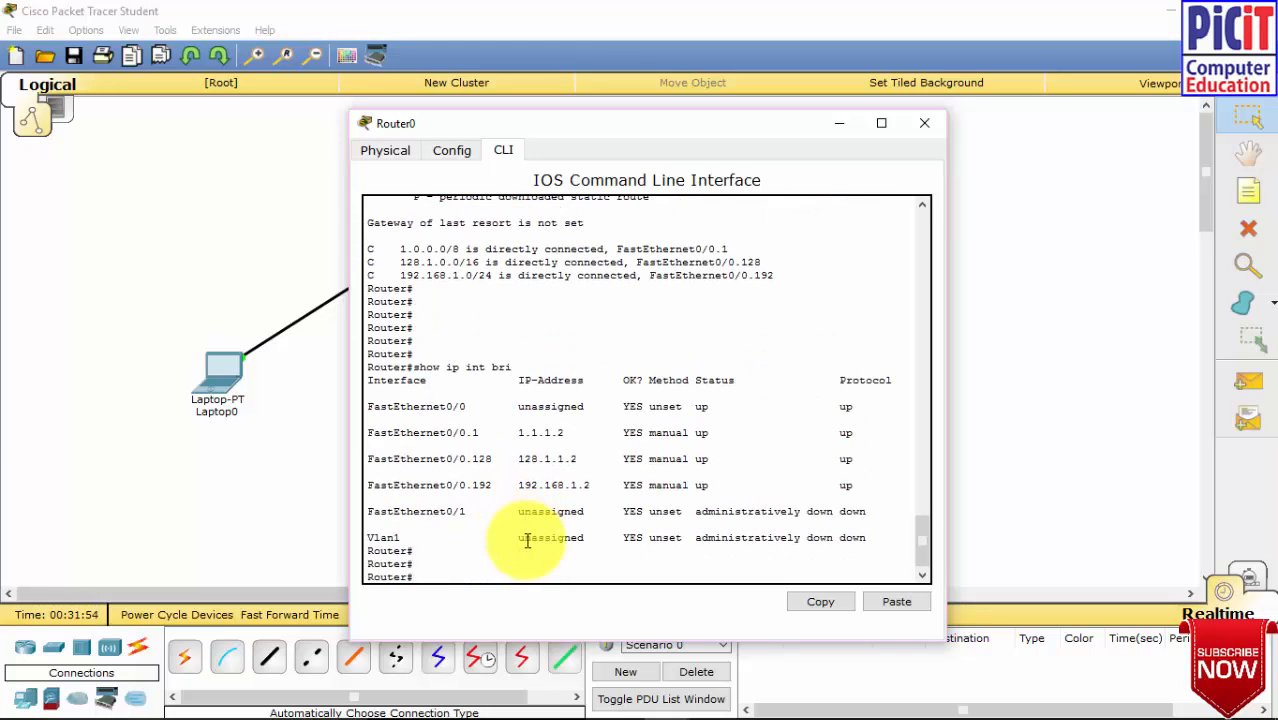
drag(562, 437, 499, 419)
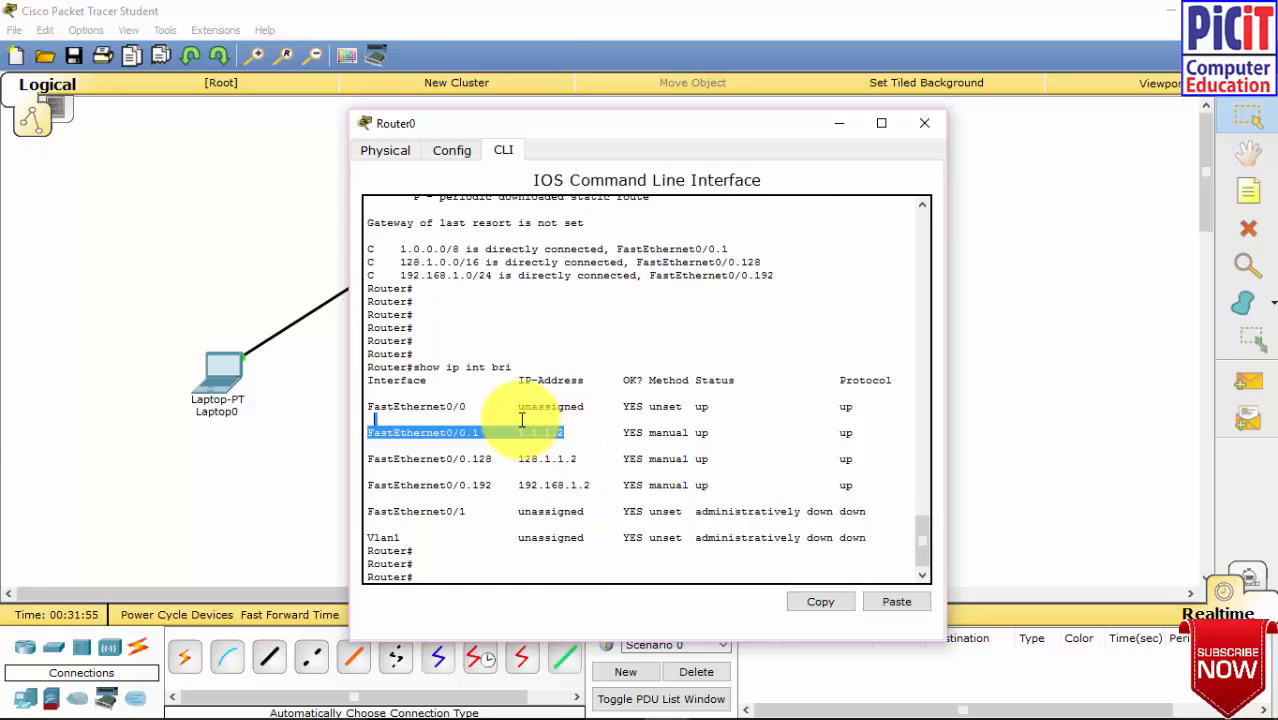
mouse_move(576, 440)
mouse_down()
mouse_move(579, 482)
mouse_move(570, 462)
mouse_up()
click(570, 470)
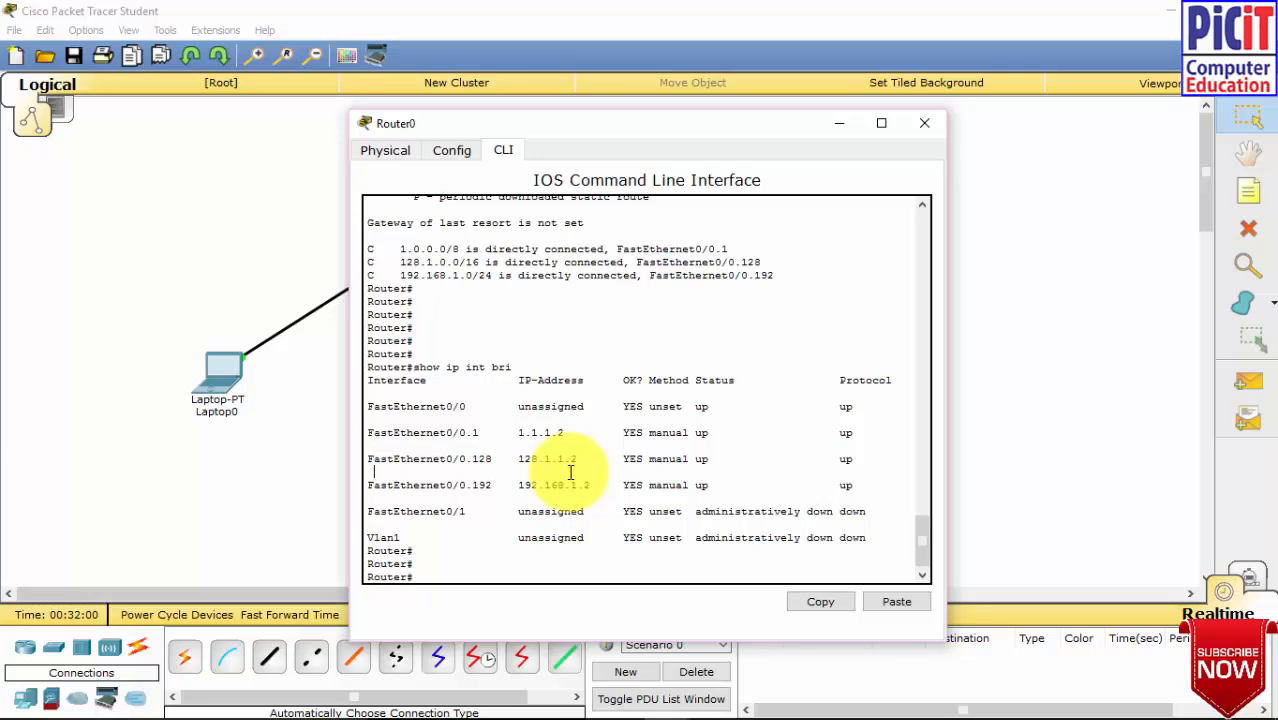
click(924, 123)
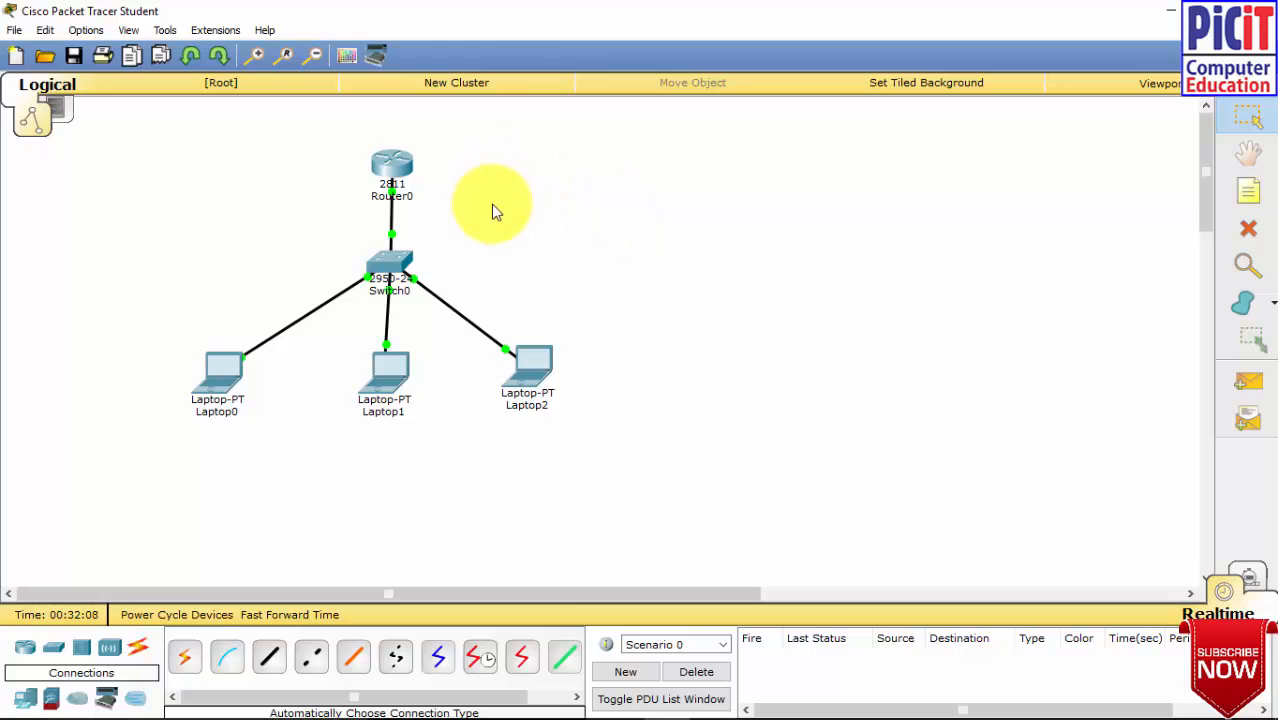
Open Switch0's command line and leave interface configuration for privileged EXEC mode with end.
click(395, 251)
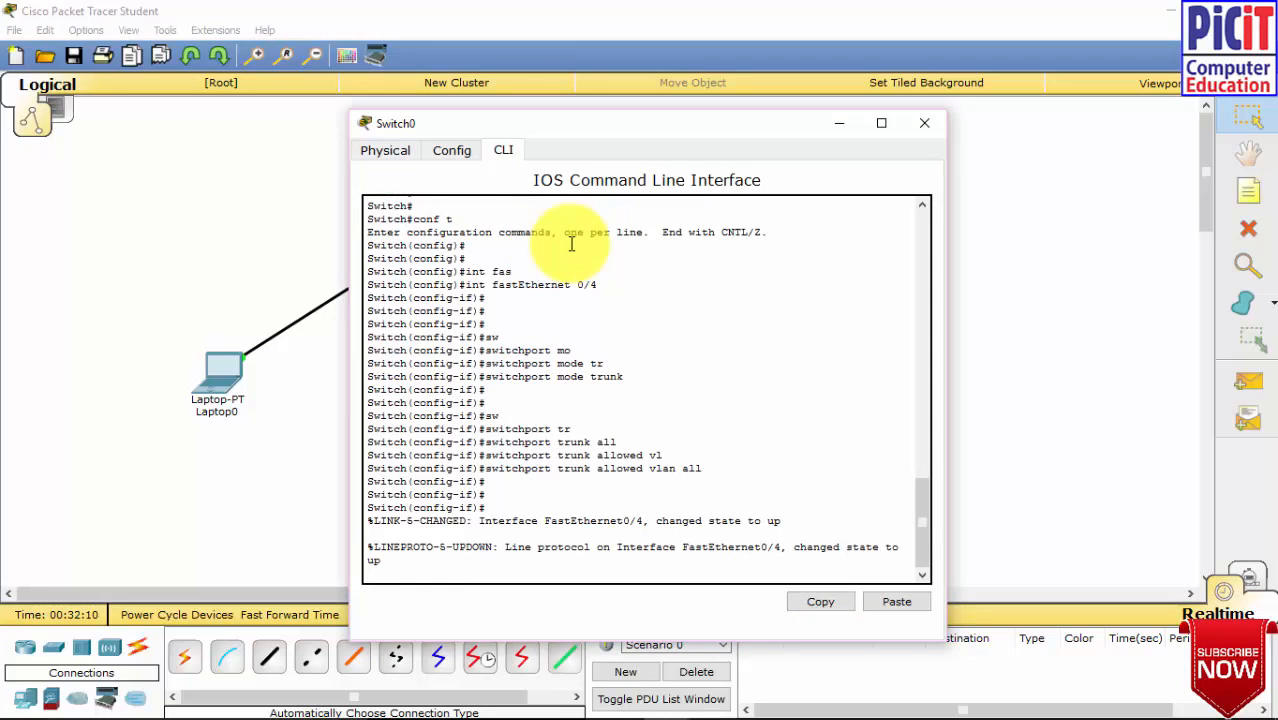
key(Return)
key(Return)
key(Return)
key(Return)
key(Return)
key(Return)
text(en)
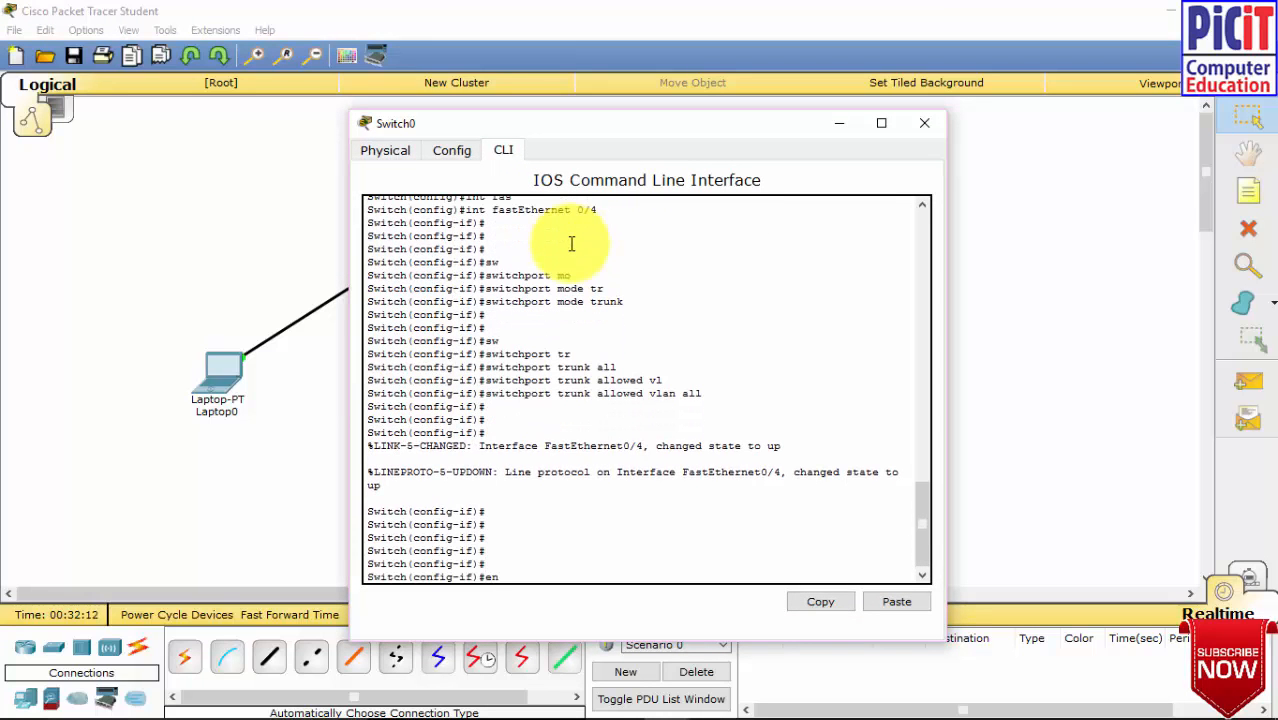
text(d)
key(Return)
key(Return)
Try to display the switch's trunk interfaces with show ip int tru.
text(show i)
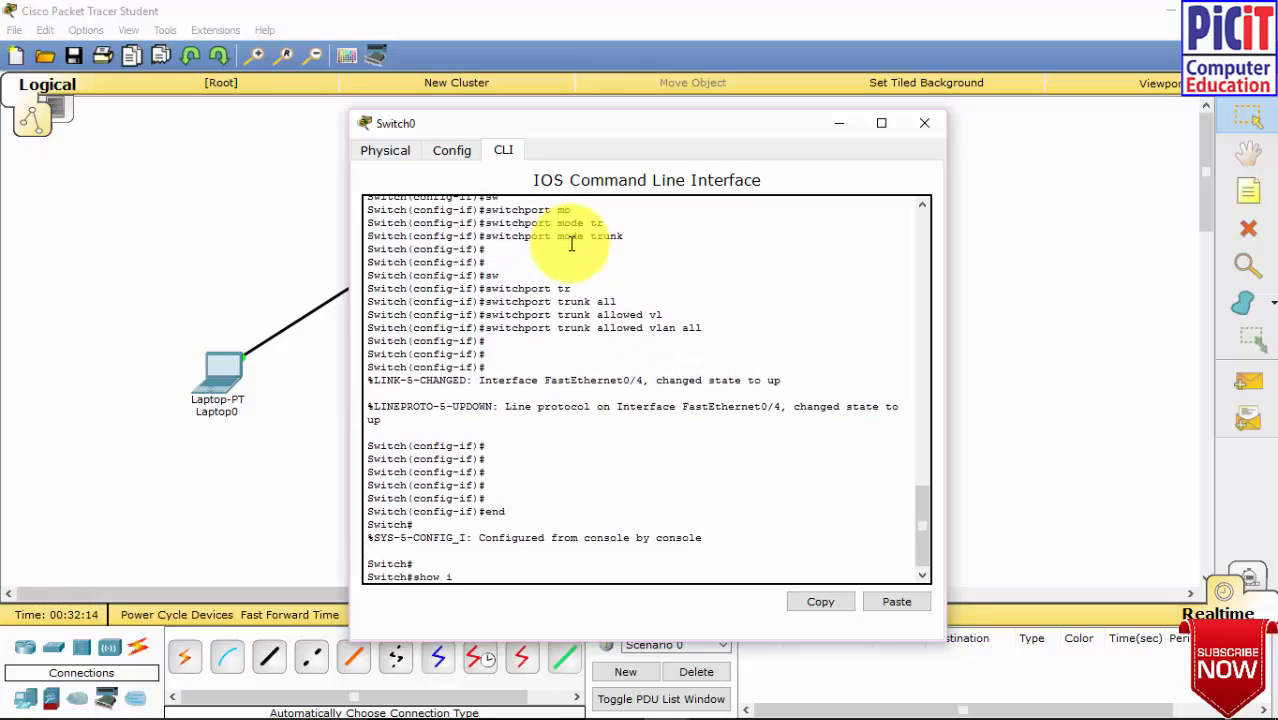
text(p int tru)
key(Tab)
key(Return)
key(Return)
key(Return)
key(Return)
key(Return)
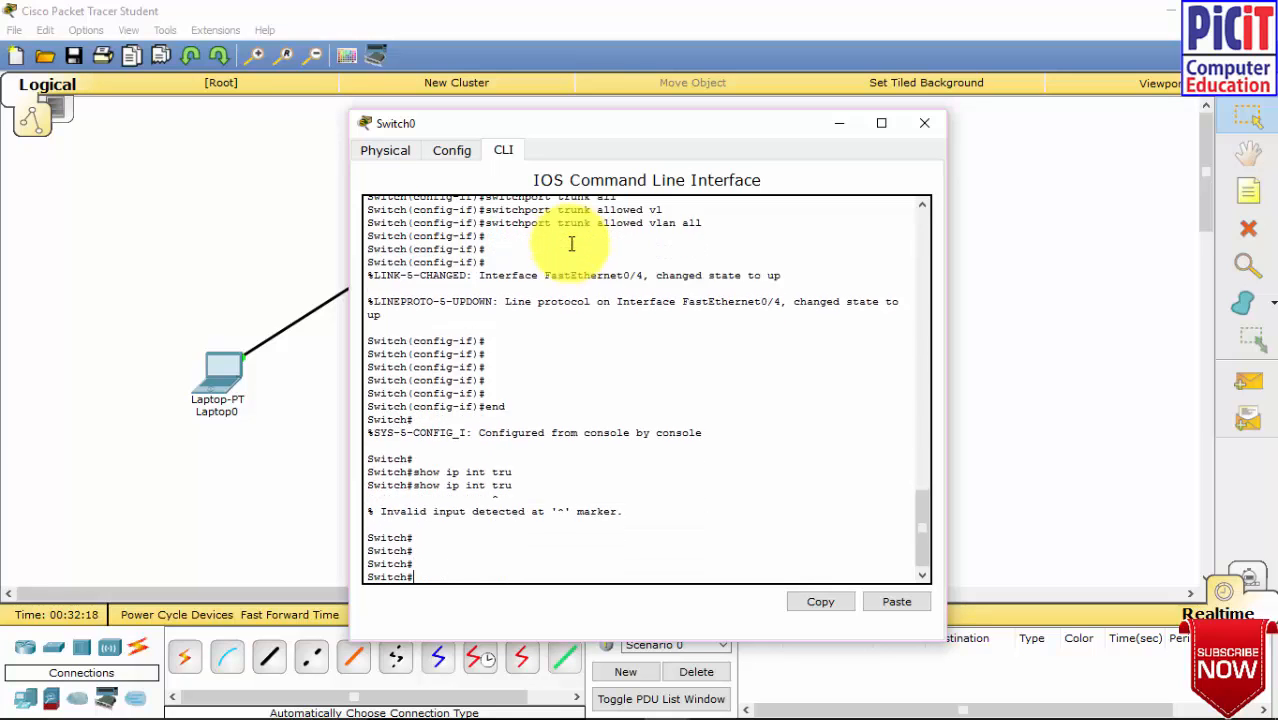
Display the switch's trunk status and allowed VLANs with show int trunk.
text(sho)
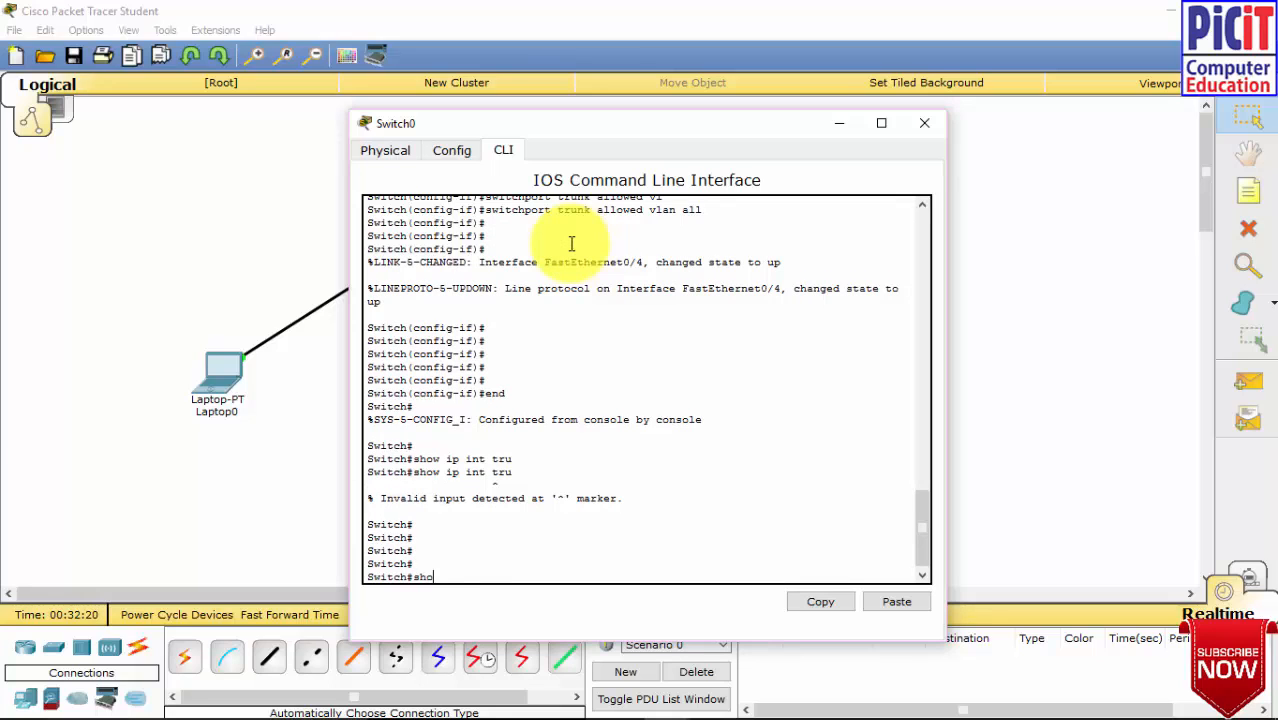
text(w int tr)
key(Tab)
key(Return)
key(Return)
key(Return)
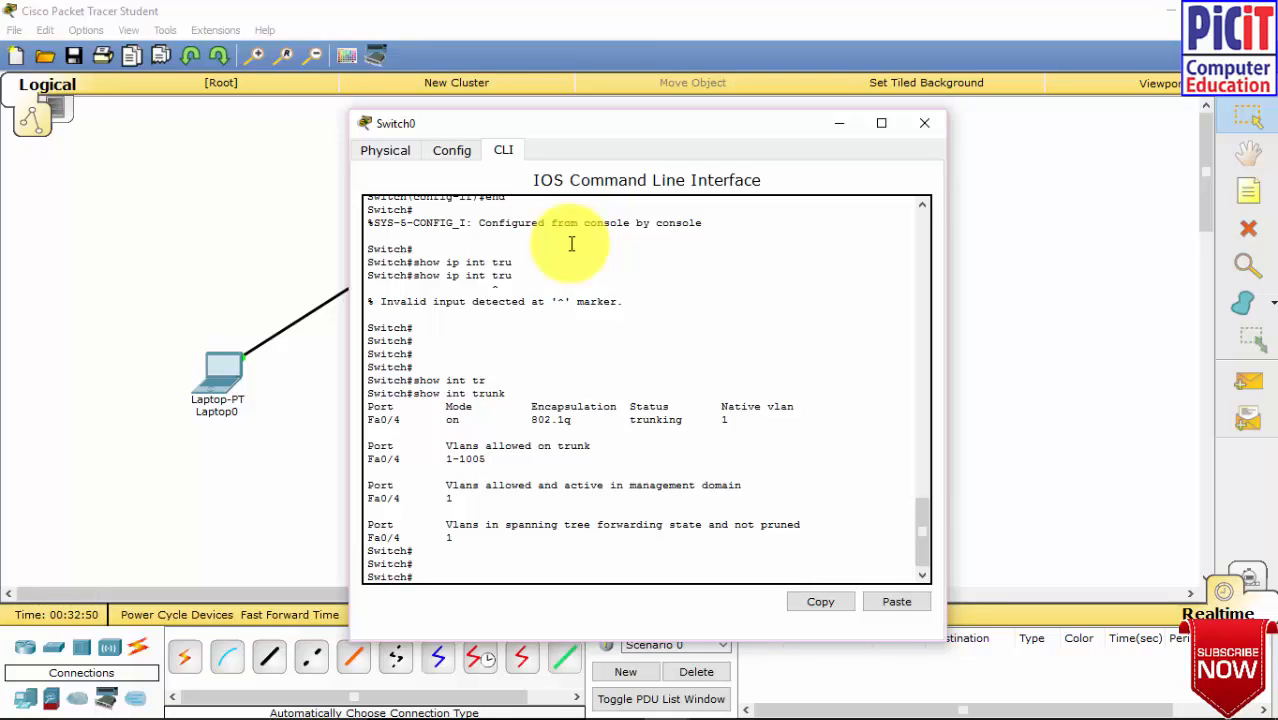
Enter global configuration mode, select interface fastEthernet 0/4, and begin a switchport command.
text(conf t)
key(Return)
key(Return)
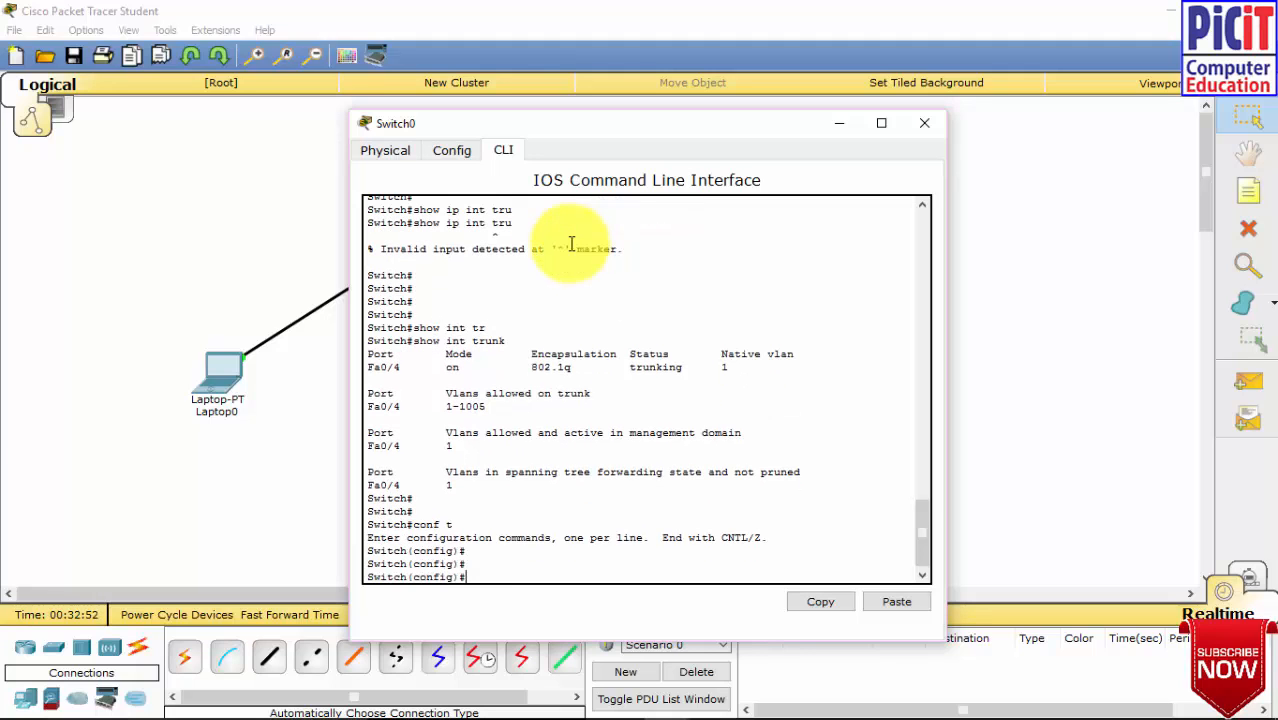
text(int fas)
key(Tab)
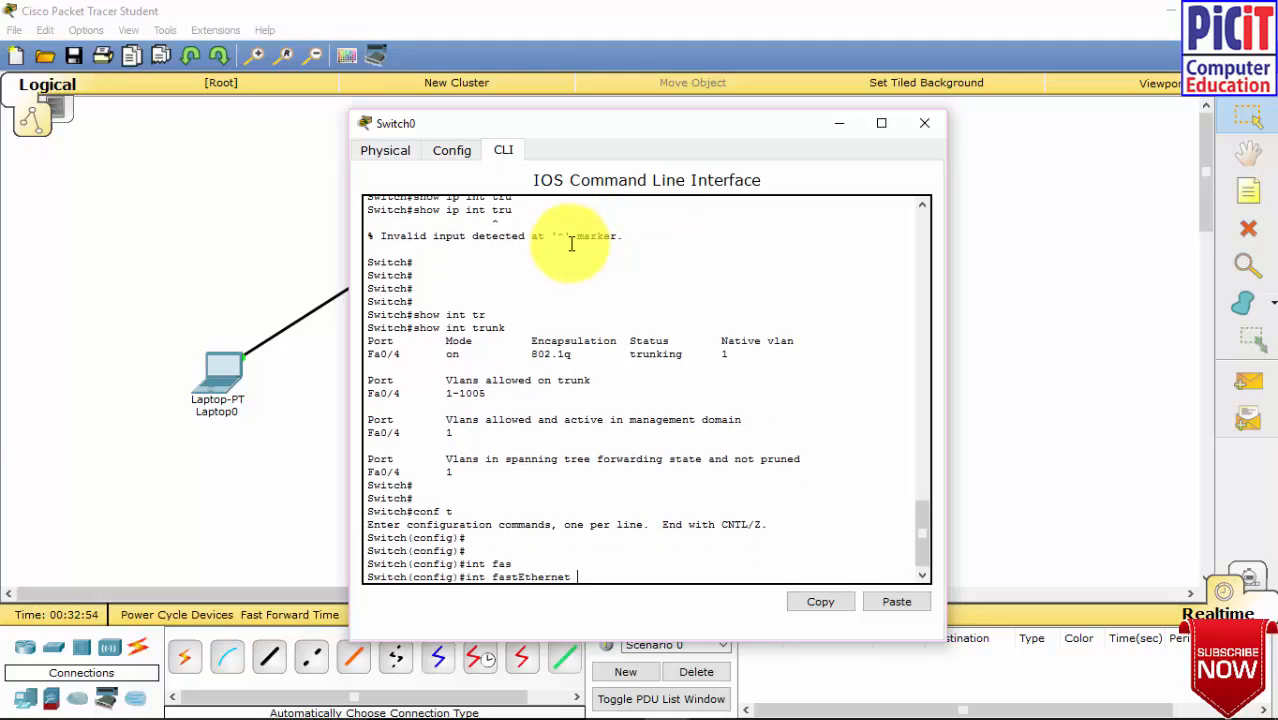
text(0/4)
key(Return)
key(Return)
key(Return)
key(Return)
text(s)
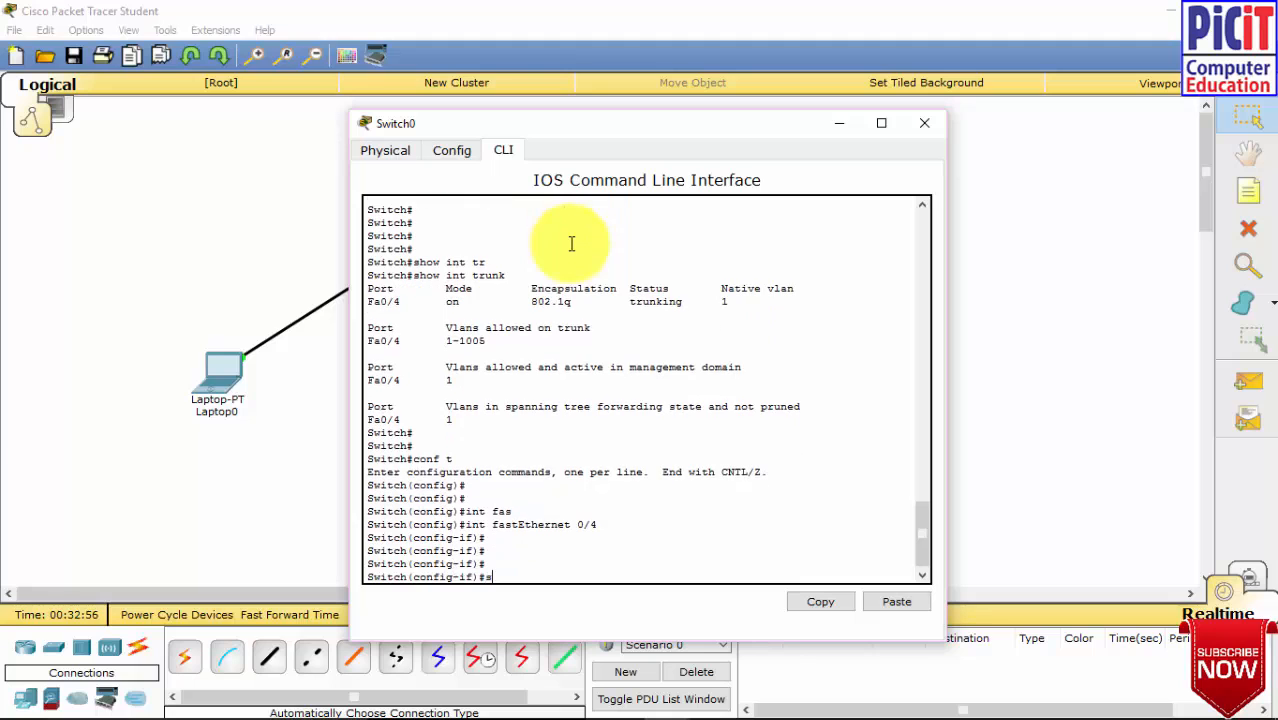
text(w)
key(Tab)
text(mo)
key(Tab)
text(tr)
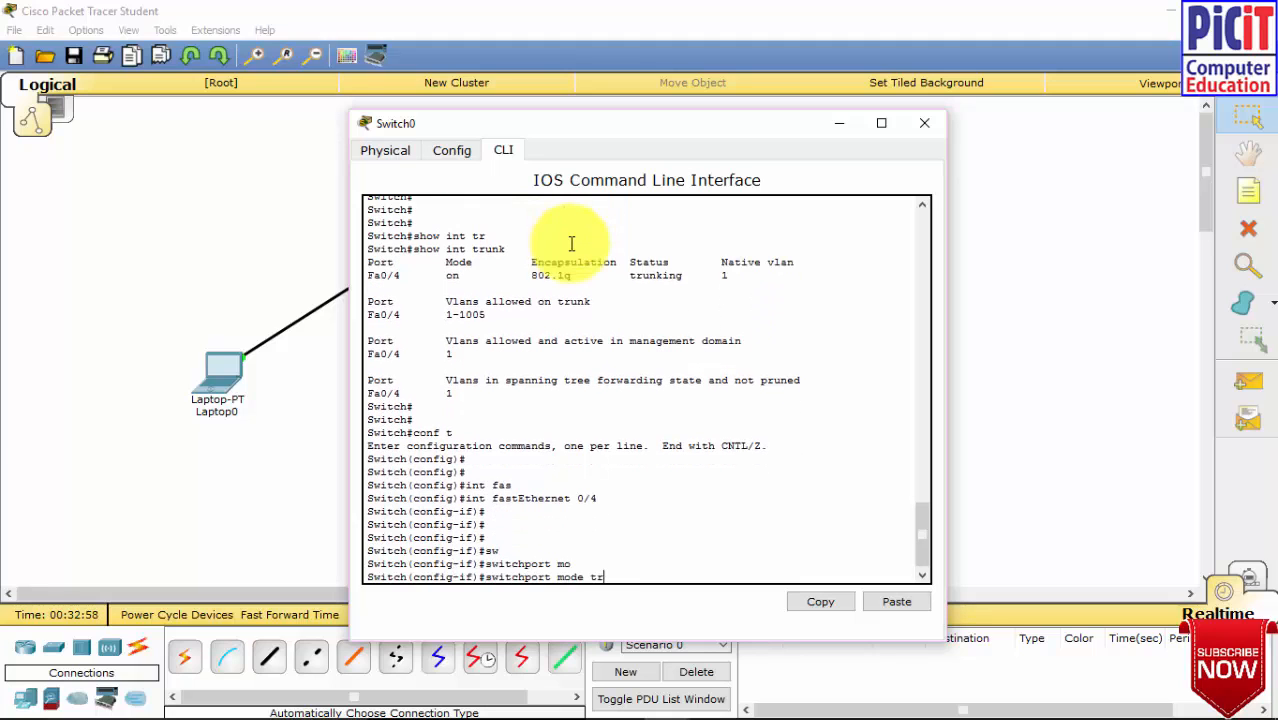
key(Tab)
text(all)
key(Tab)
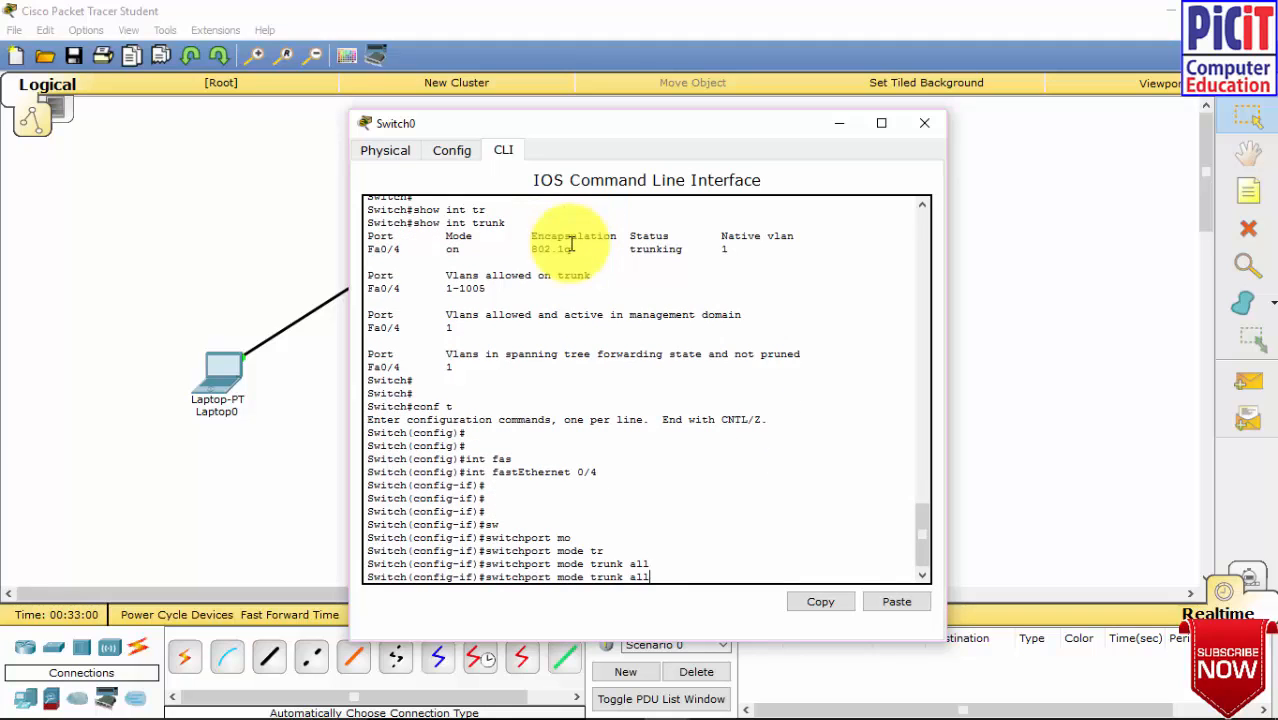
key(BackSpace)
key(BackSpace)
key(BackSpace)
key(BackSpace)
key(BackSpace)
key(BackSpace)
key(BackSpace)
key(BackSpace)
key(BackSpace)
key(BackSpace)
key(BackSpace)
key(BackSpace)
key(BackSpace)
key(BackSpace)
Allow all VLANs on the fastEthernet 0/4 trunk with switchport trunk allowed vlan all.
text(tr)
key(Tab)
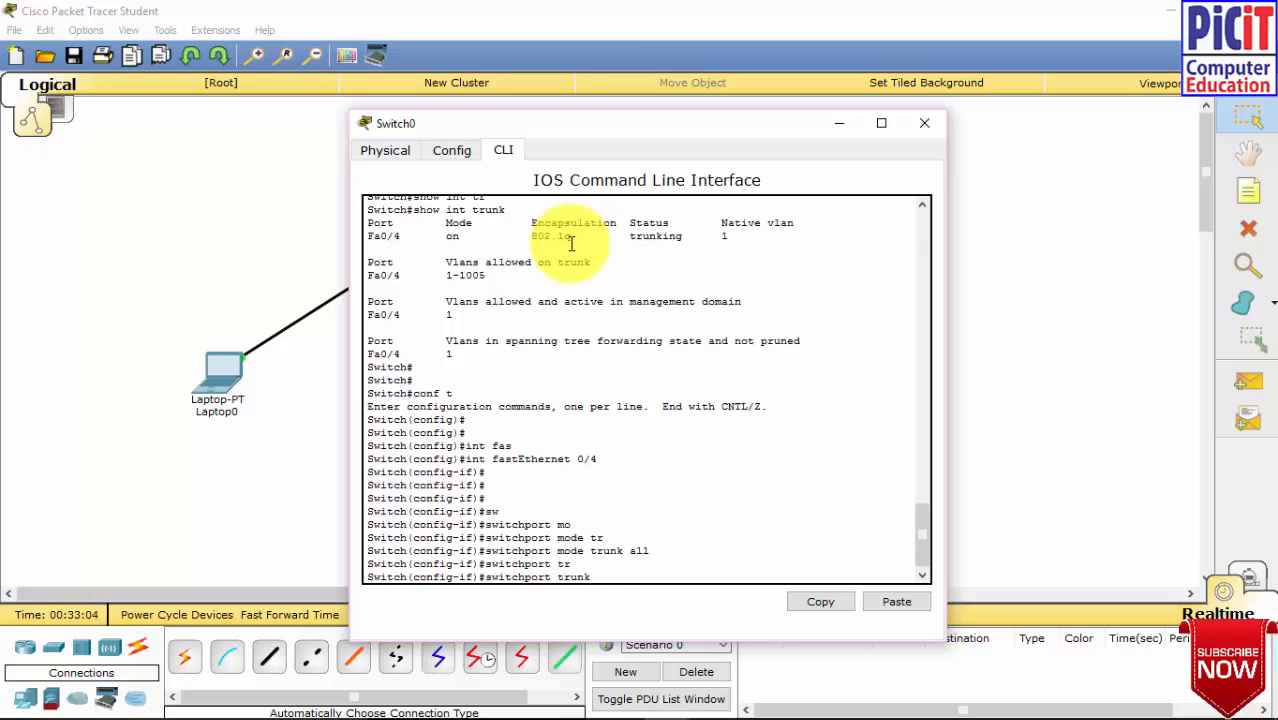
text(all)
key(Tab)
text(vl)
key(Tab)
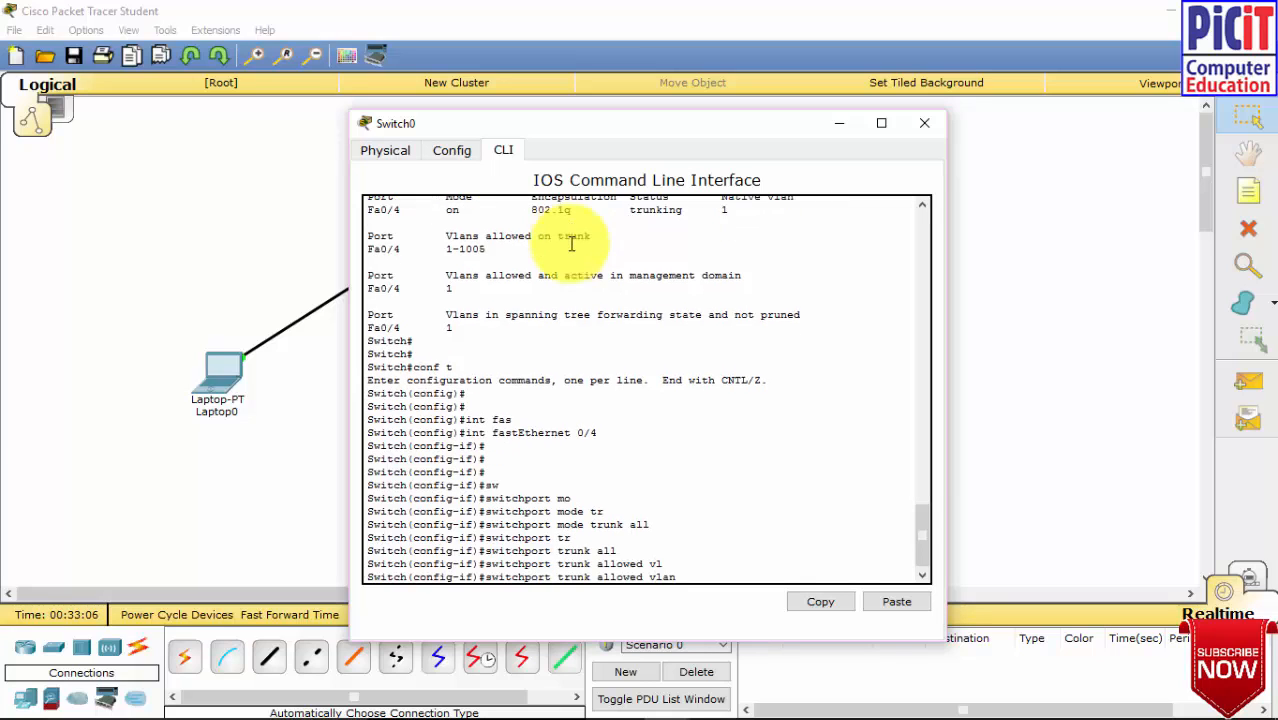
text(all)
key(Tab)
key(Return)
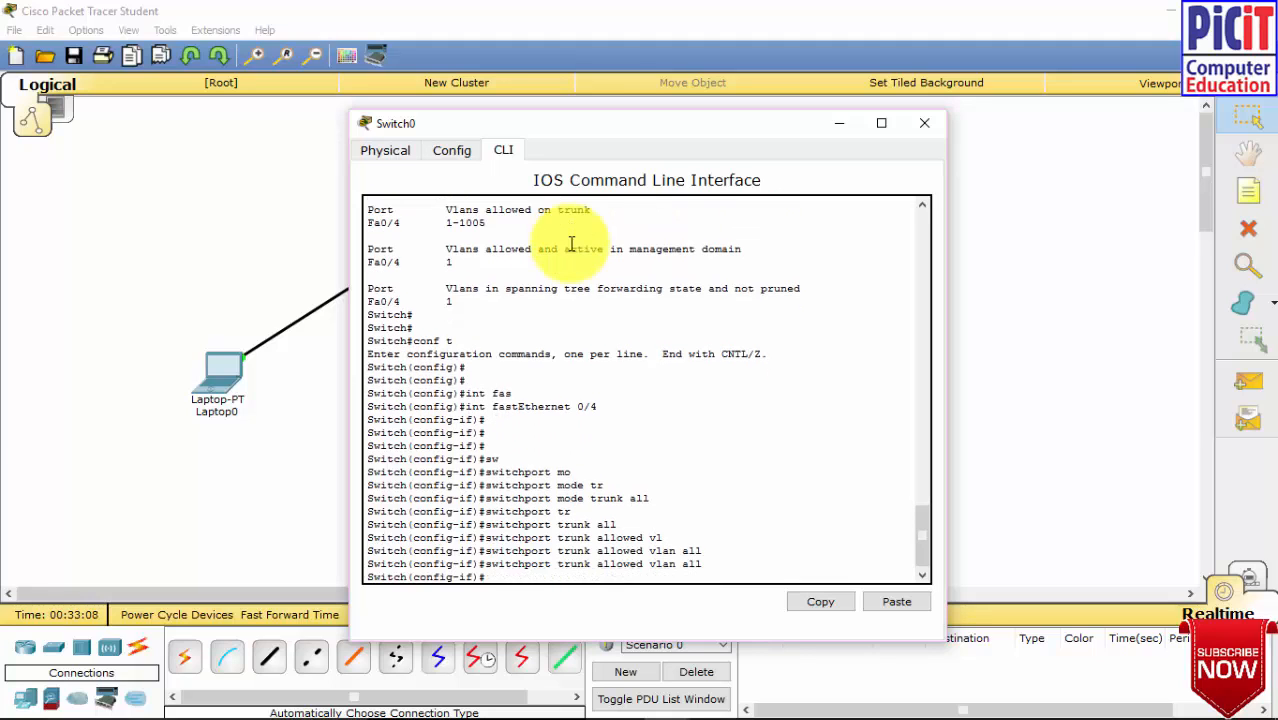
key(Return)
key(Return)
key(Return)
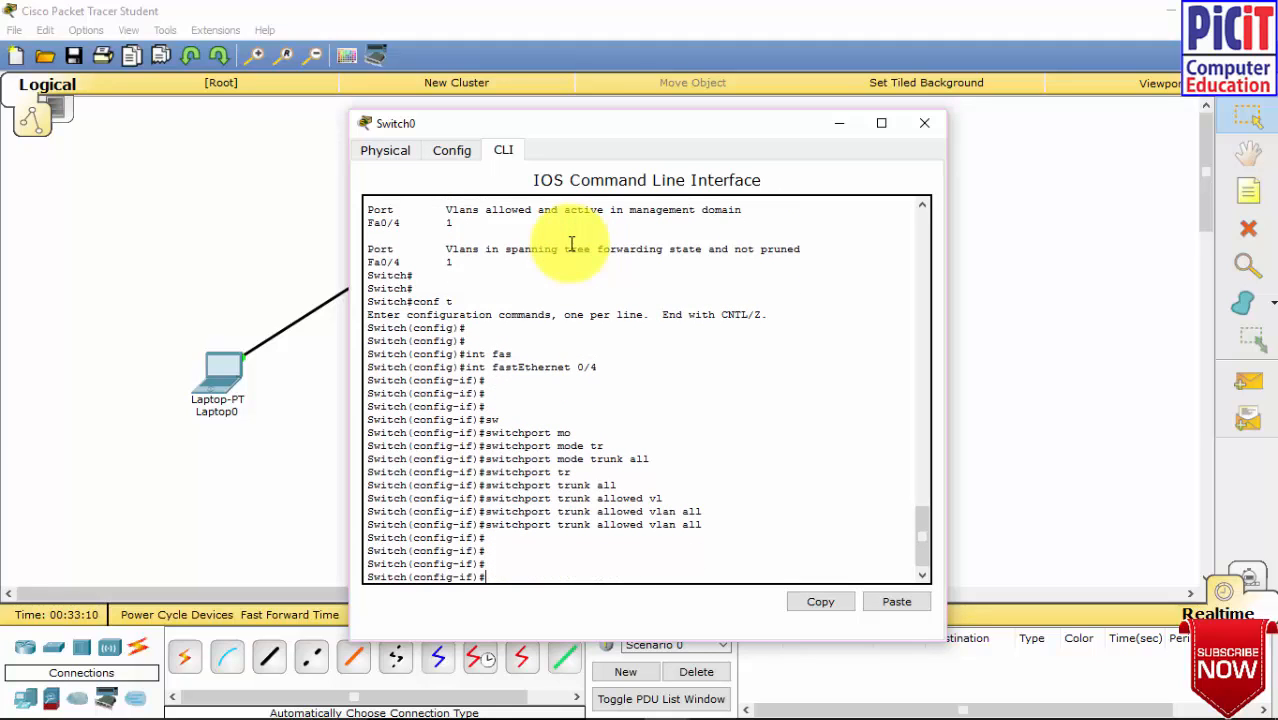
Check the trunk's active VLANs from interface configuration mode with do show int tru.
text(do show int tru)
key(Return)
key(Return)
key(Return)
key(Return)
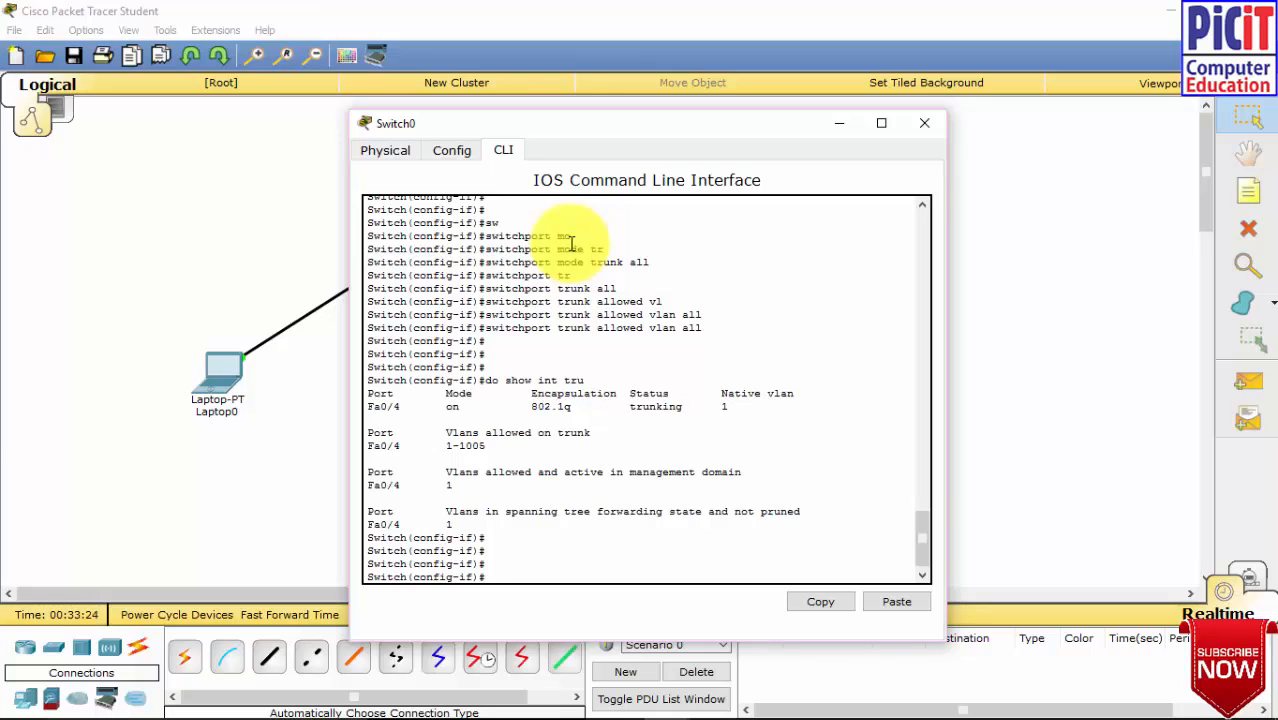
List the switch's VLANs and their port assignments with do show vlan bri.
text(do show vl)
key(Tab)
text(a)
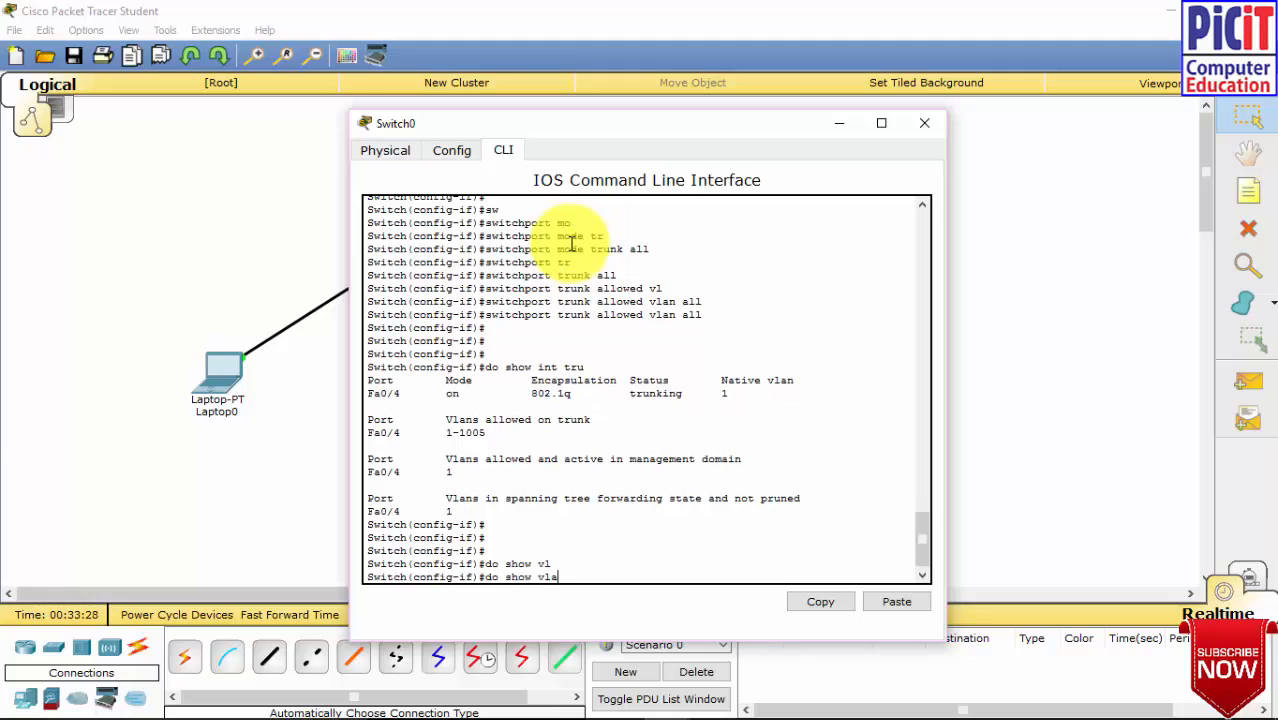
text(n bri)
key(Return)
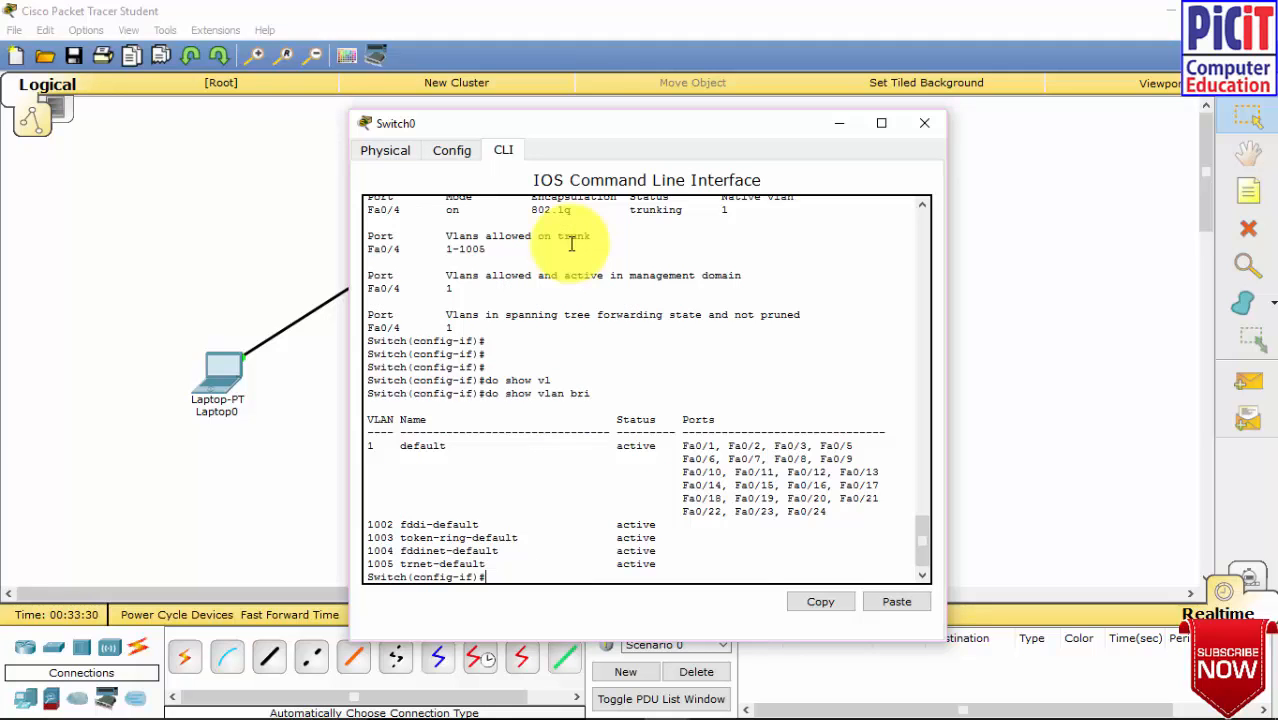
key(Return)
key(Return)
key(Return)
key(Return)
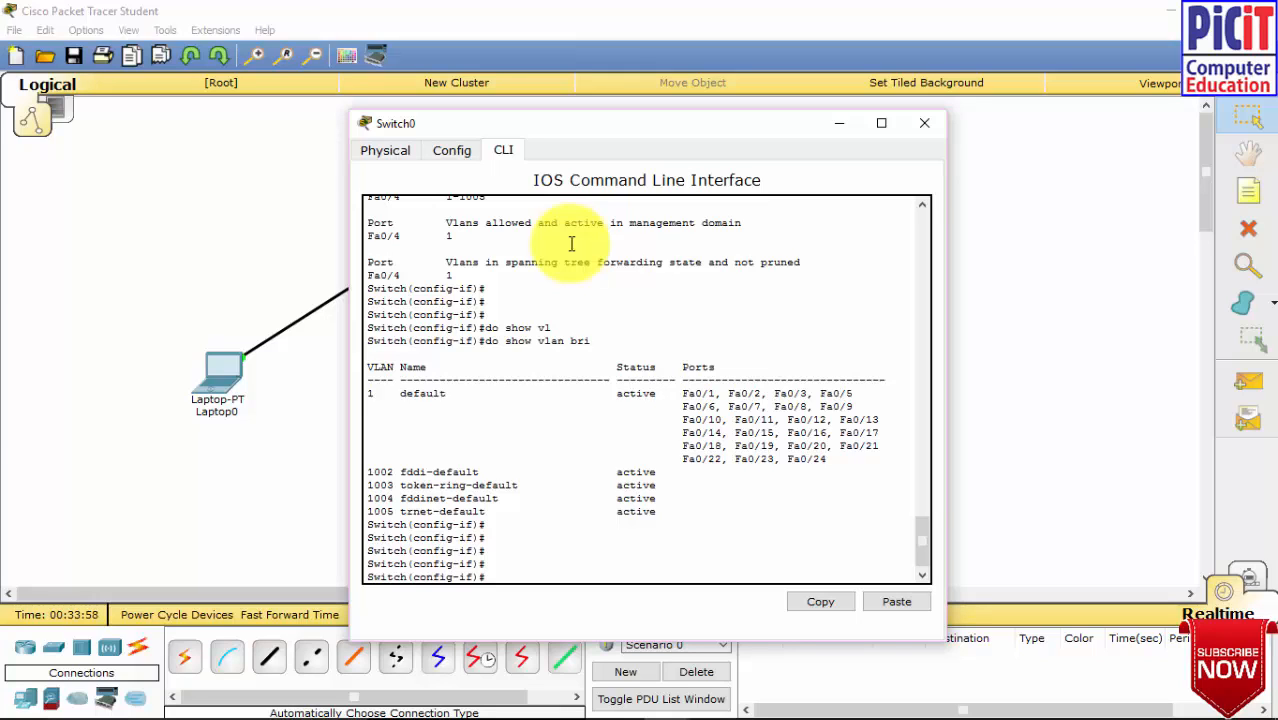
text(vla)
key(BackSpace)
key(BackSpace)
key(BackSpace)
key(Return)
key(Return)
Create VLAN 128 on the switch and exit VLAN configuration mode.
text(vla)
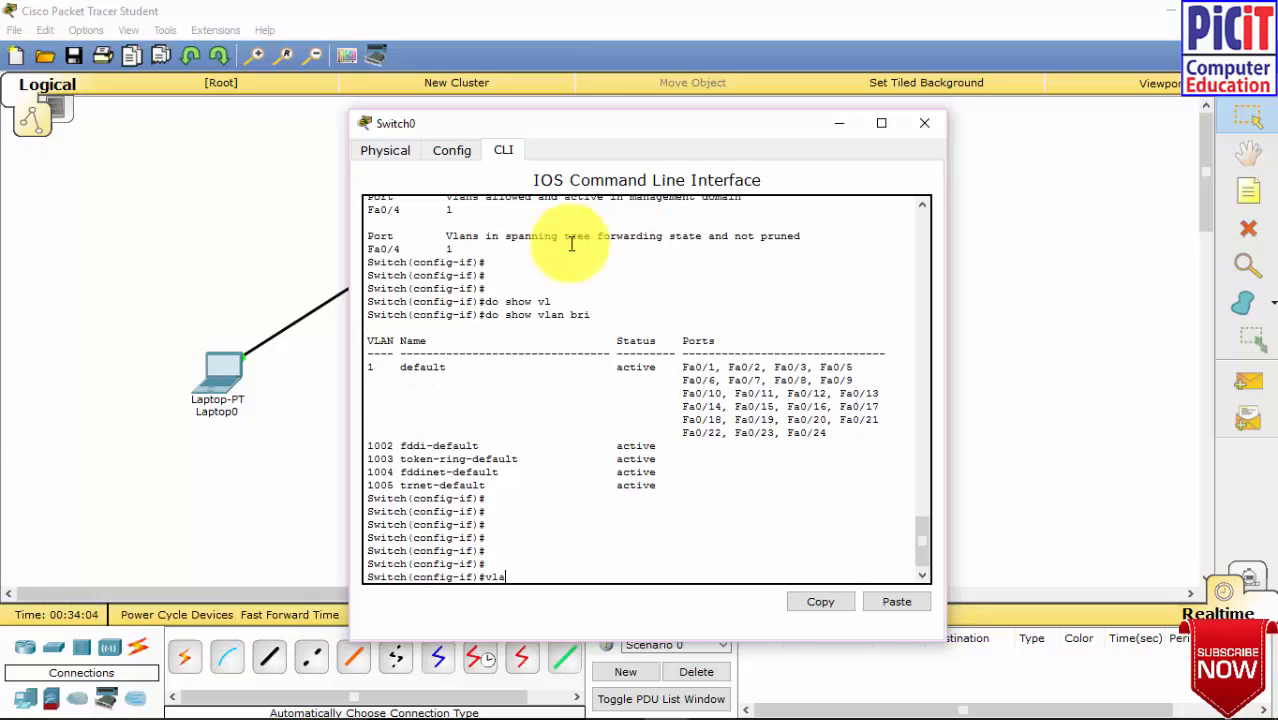
text(n 128)
key(Return)
key(Return)
key(Return)
text(exit)
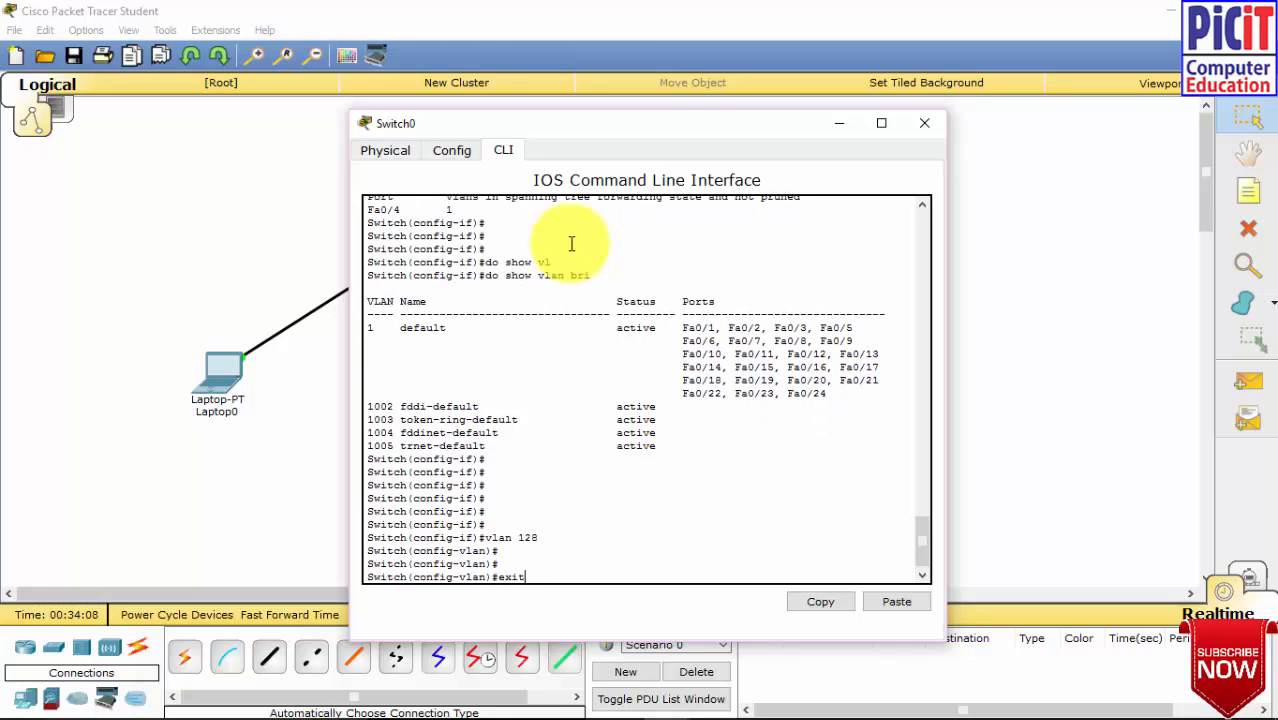
key(Return)
key(Return)
key(Return)
Create VLAN 192 on the switch and exit VLAN configuration mode.
text(vlan )
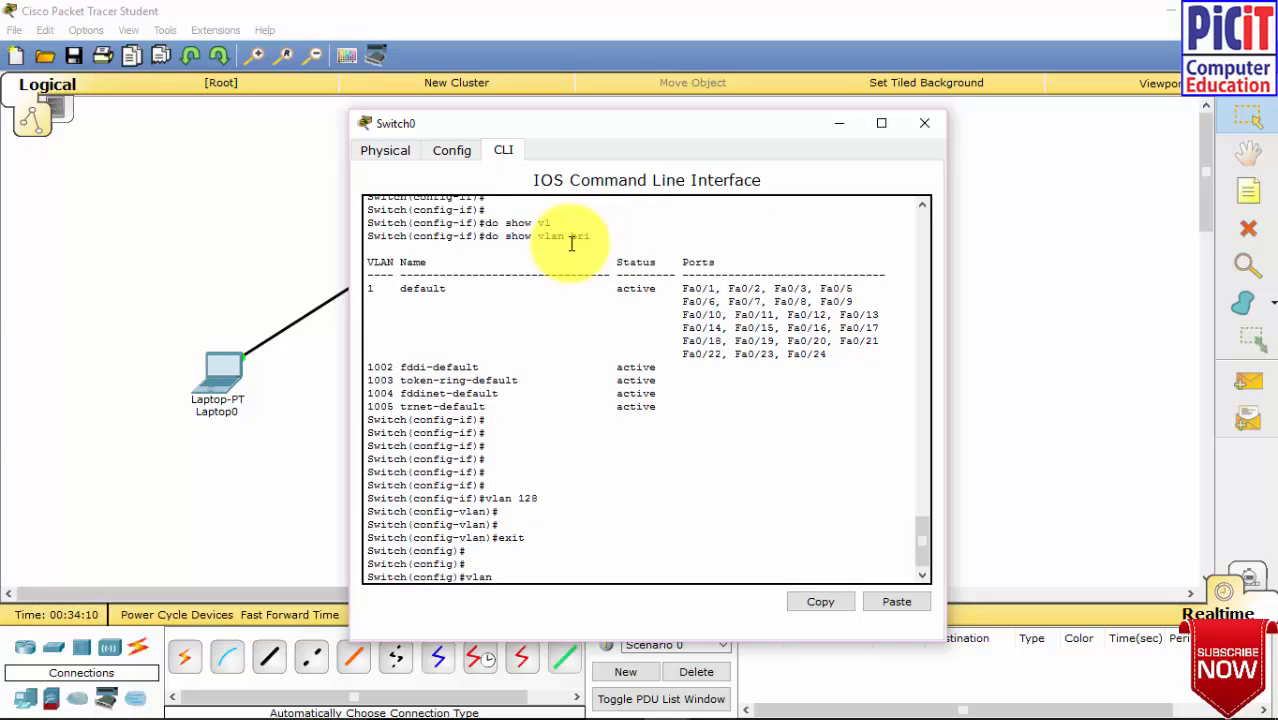
text(192)
key(Return)
key(Return)
text(exit)
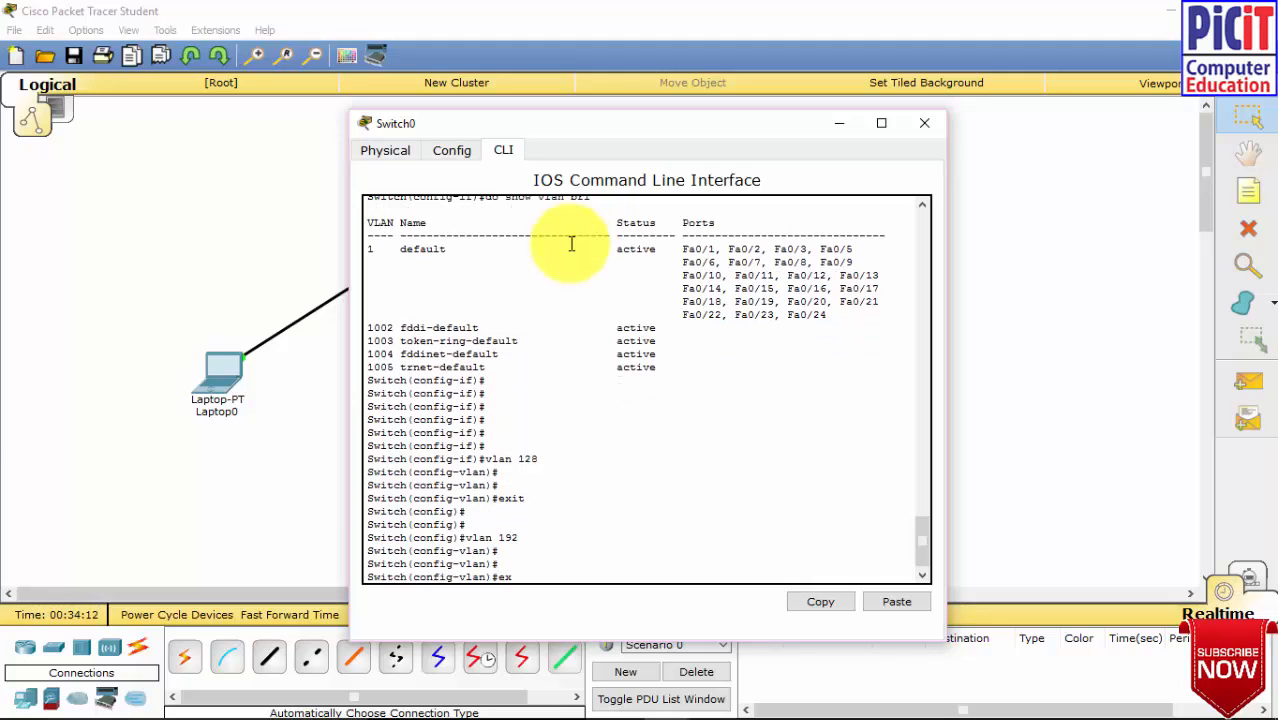
key(Return)
key(Return)
key(Return)
key(Return)
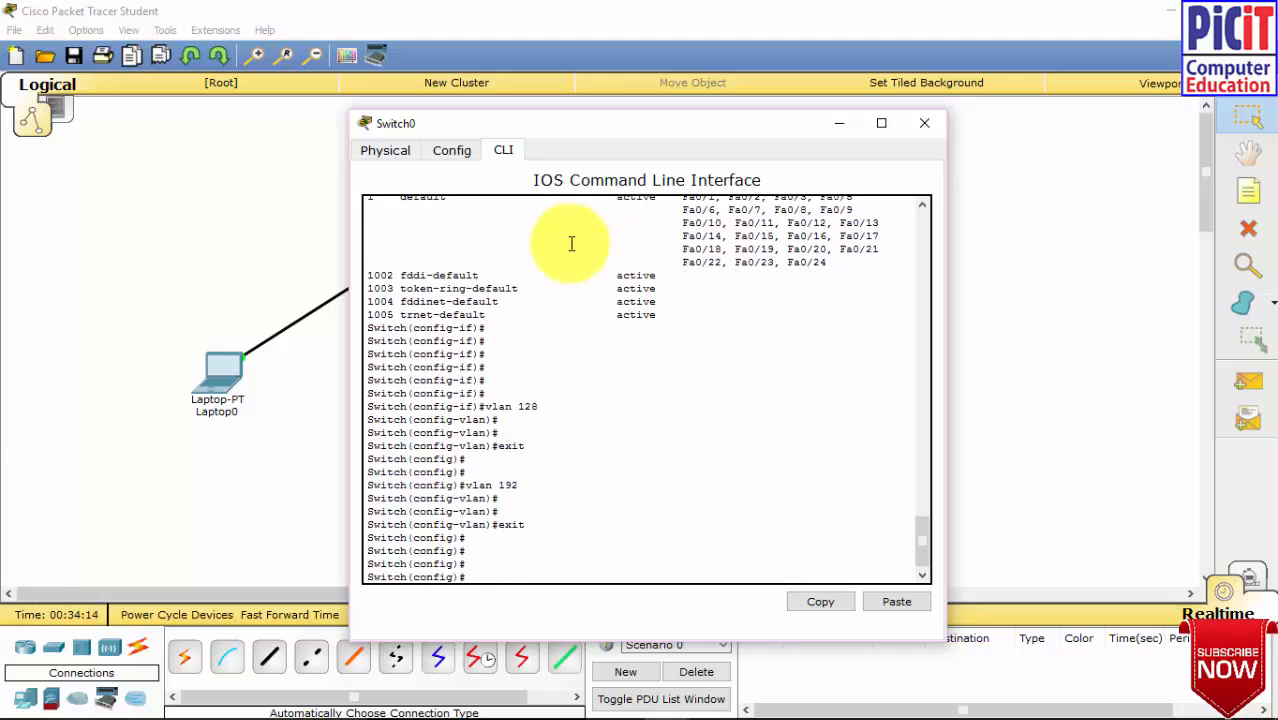
Rerun do show vlan bri and examine the entries for VLANs 128 and 192.
key(Up)
key(Up)
key(Up)
key(Up)
key(Up)
key(Return)
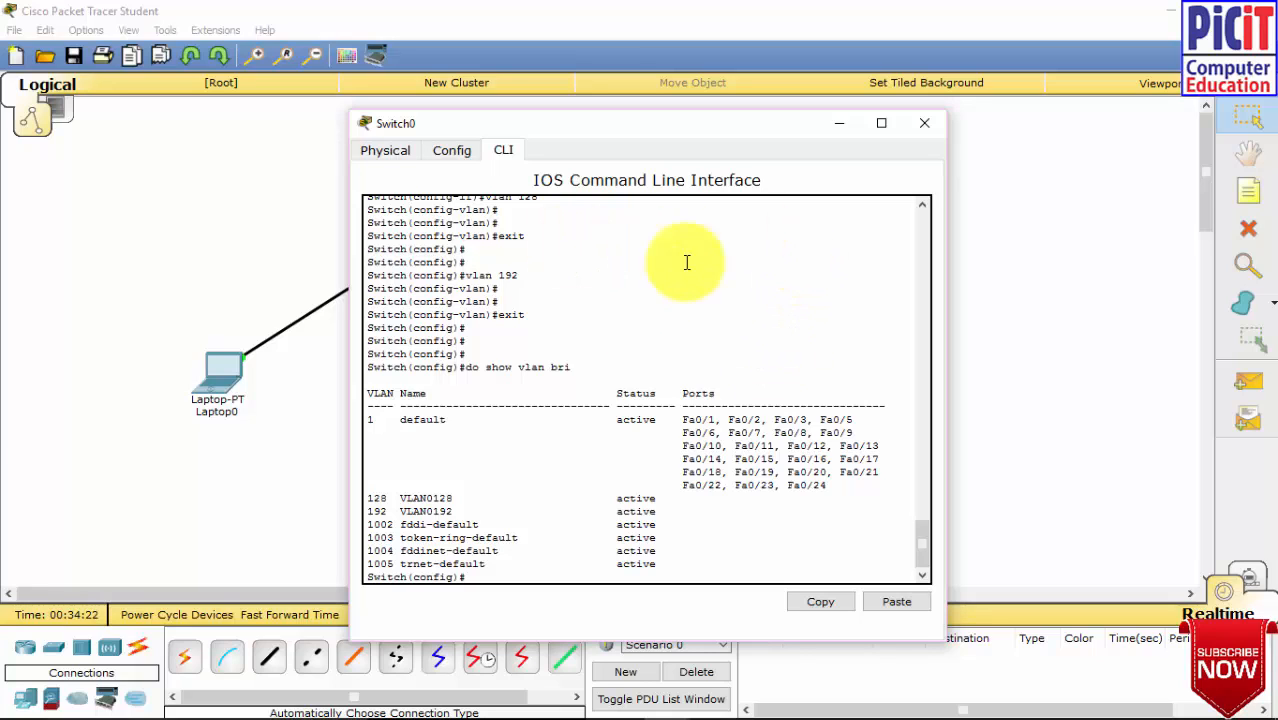
mouse_move(668, 511)
mouse_down()
mouse_move(426, 495)
mouse_move(663, 509)
mouse_up()
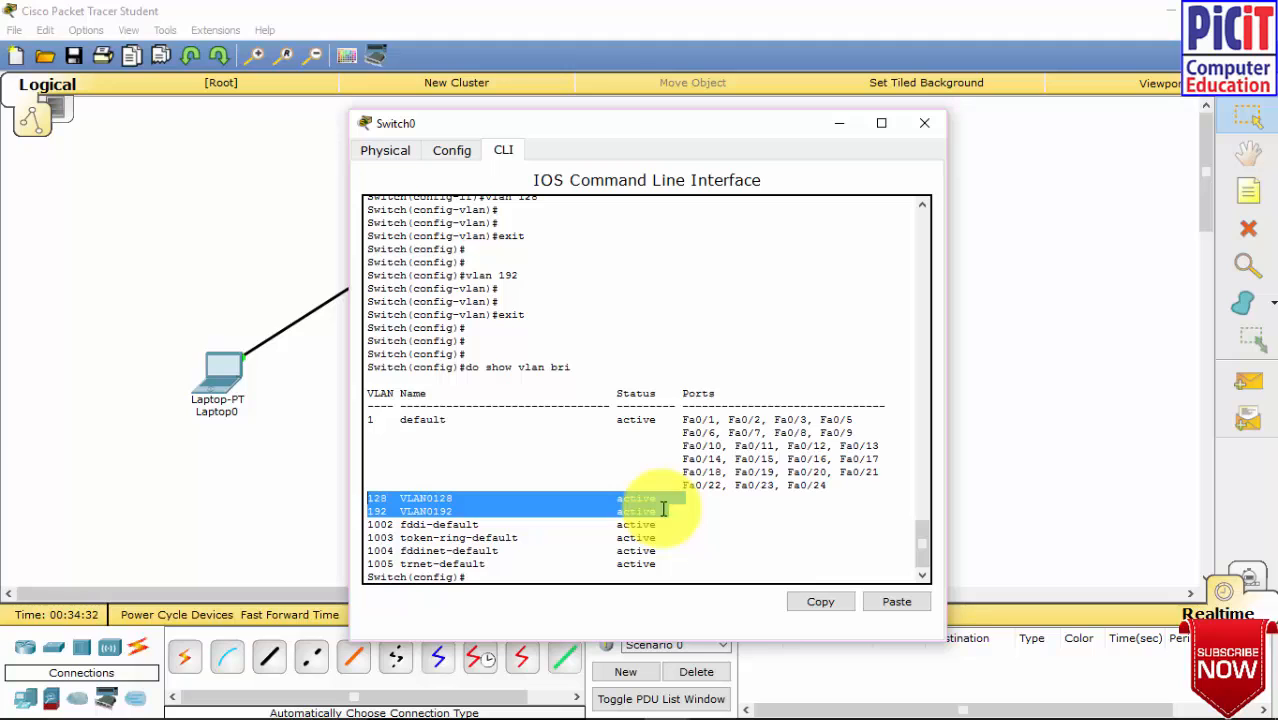
click(790, 542)
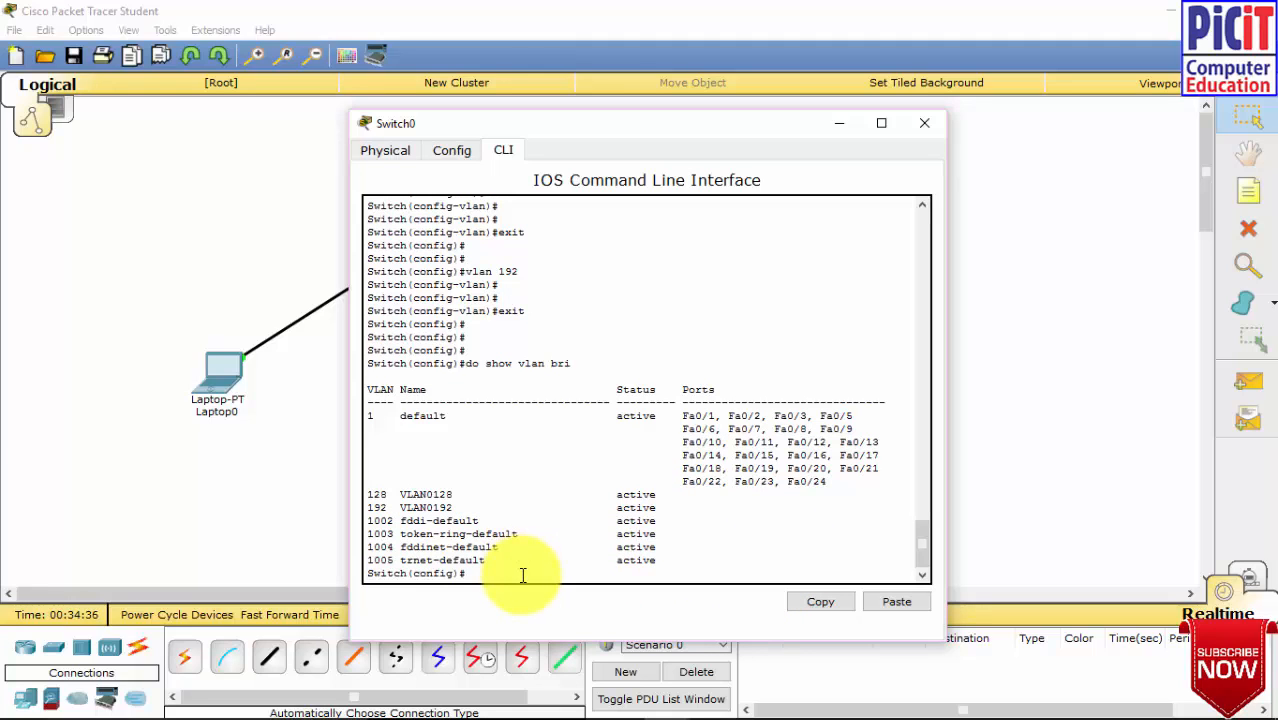
Select interface fastEthernet 0/2 and set it to access mode with switchport mode access.
text(int fas)
key(Tab)
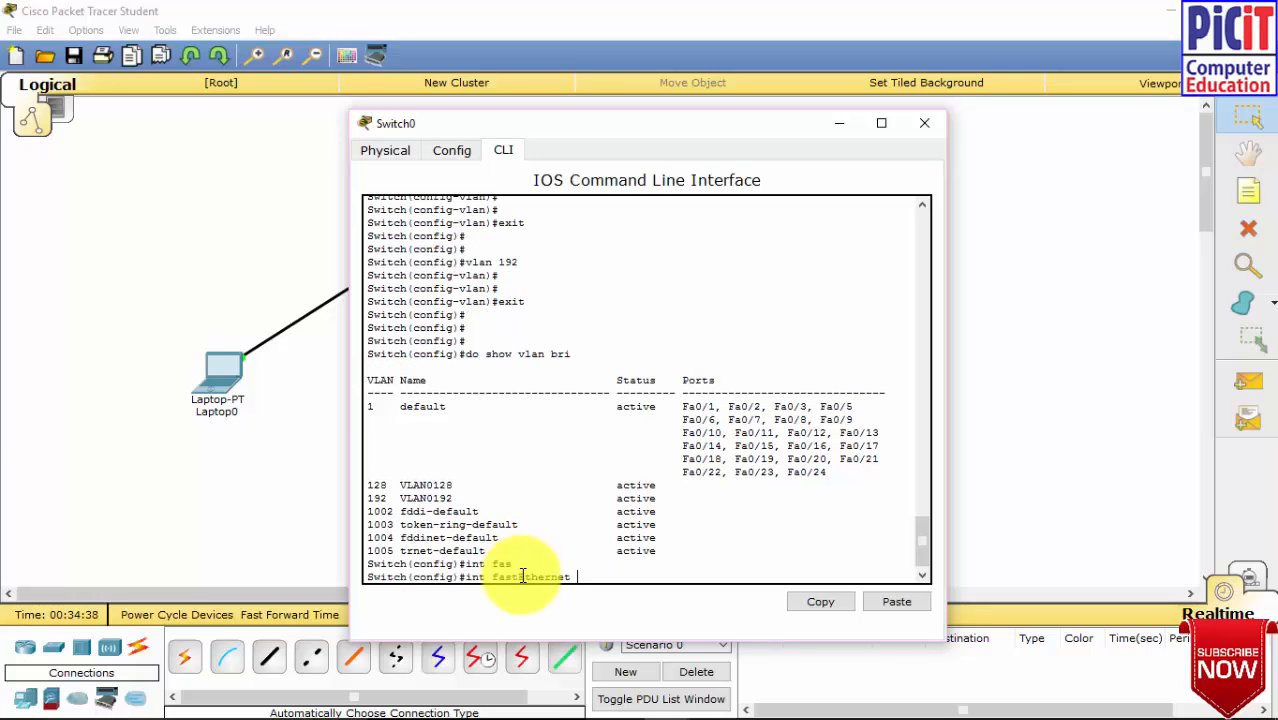
text(0/2)
key(Return)
key(Return)
key(Return)
key(Return)
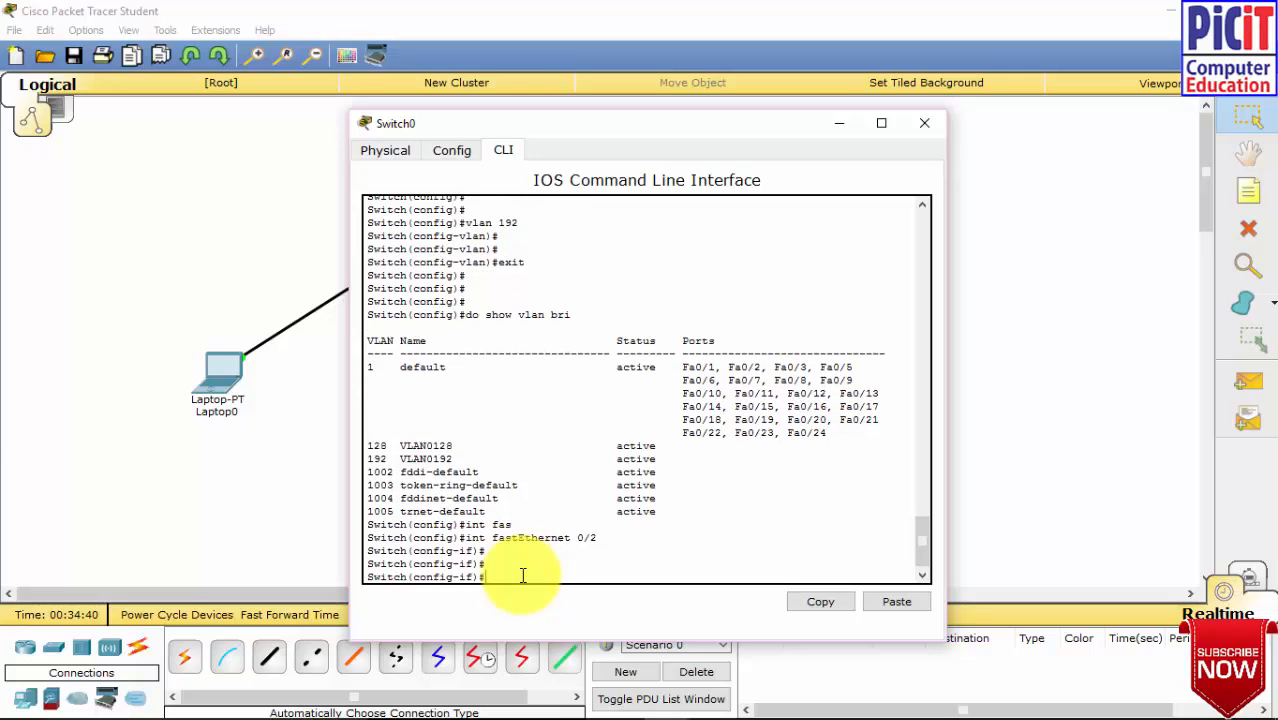
text(sw)
key(Tab)
text(mo)
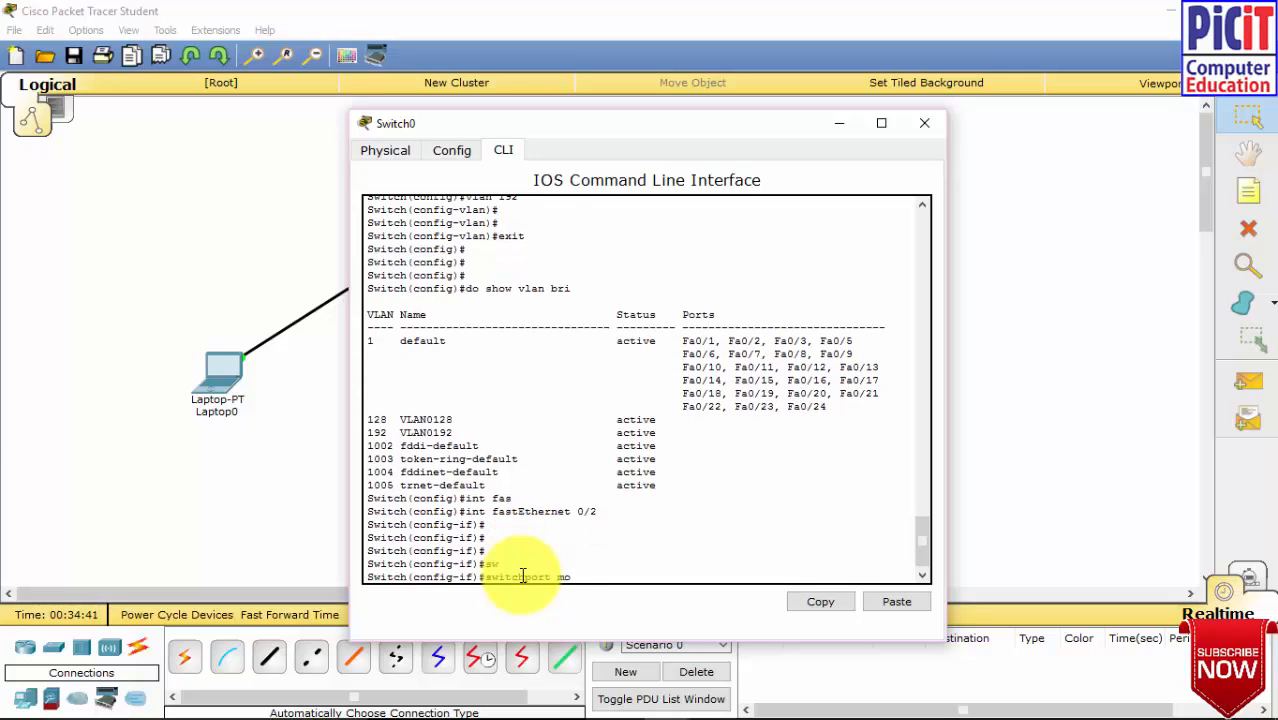
key(Tab)
text(acc)
key(Tab)
key(Return)
key(Return)
key(Return)
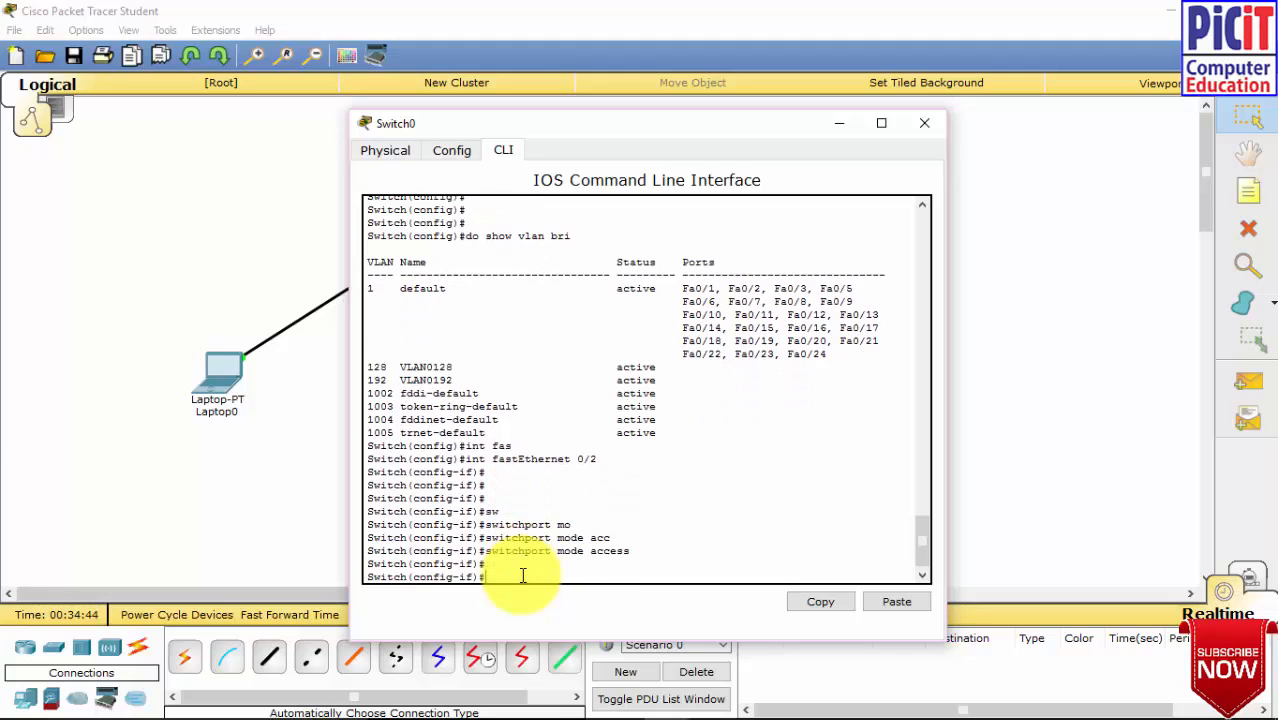
Assign fastEthernet 0/2 to VLAN 128 with switchport access vlan 128, and exit interface configuration.
text(sw)
key(Tab)
text(acc)
key(Tab)
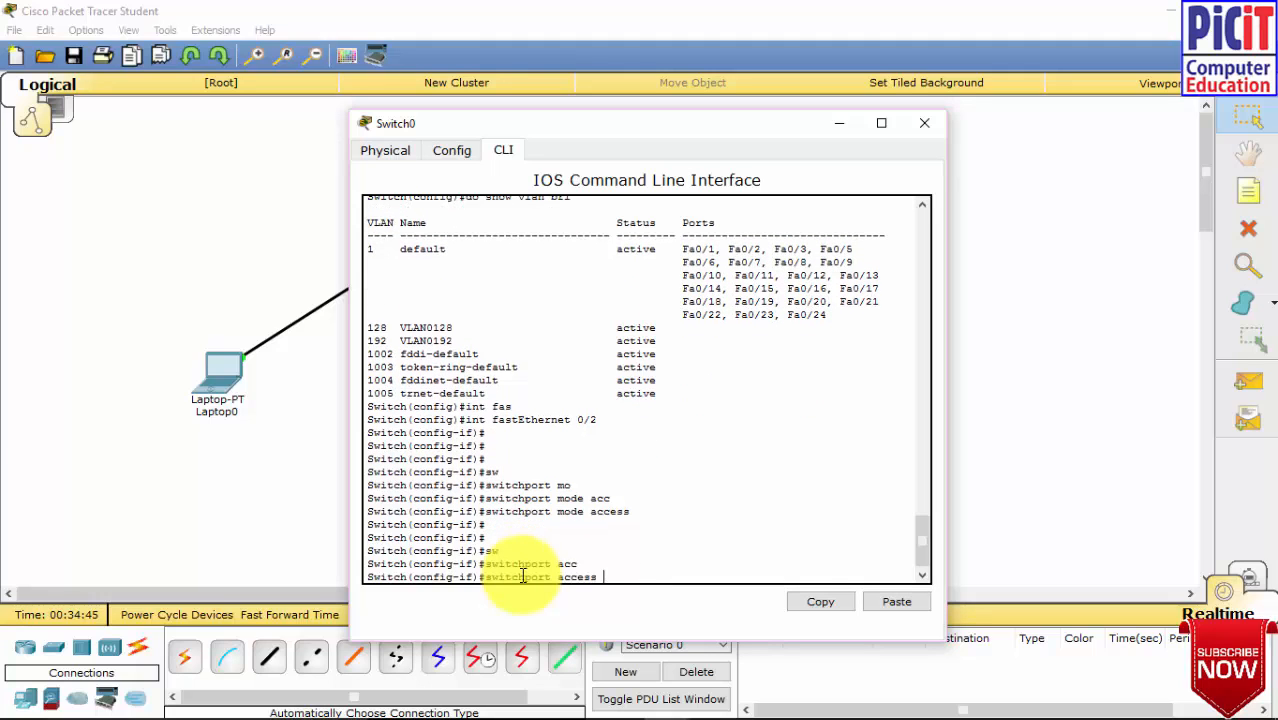
text(vl)
key(Tab)
text(128)
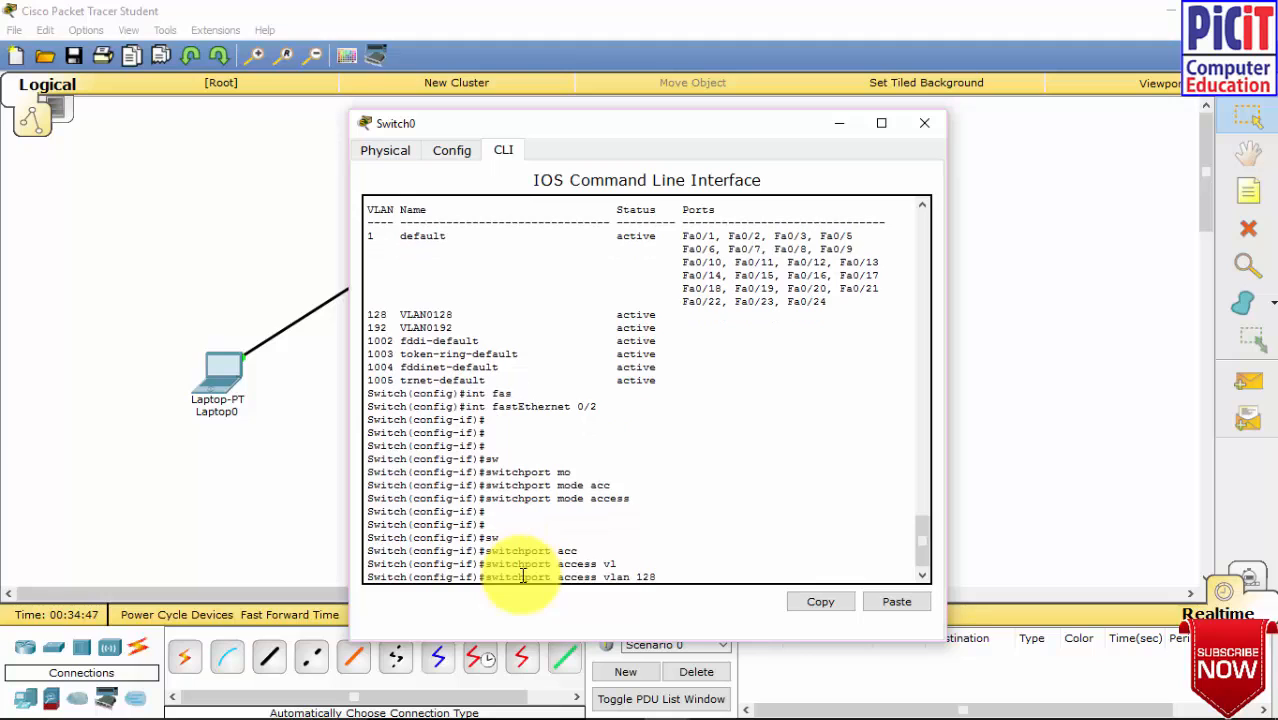
key(Return)
key(Return)
key(Return)
text(exit)
key(Return)
key(Return)
key(Return)
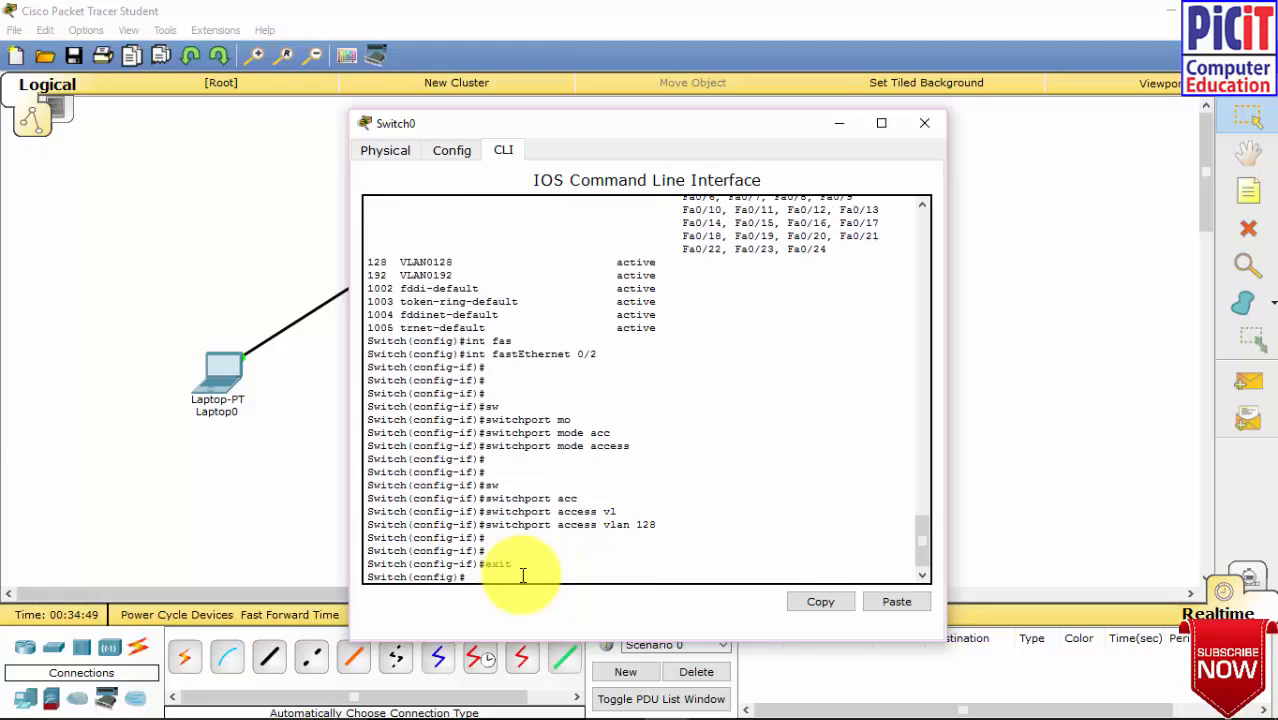
Select interface fastEthernet 0/3 and set it to access mode with switchport mode access.
text(int fas)
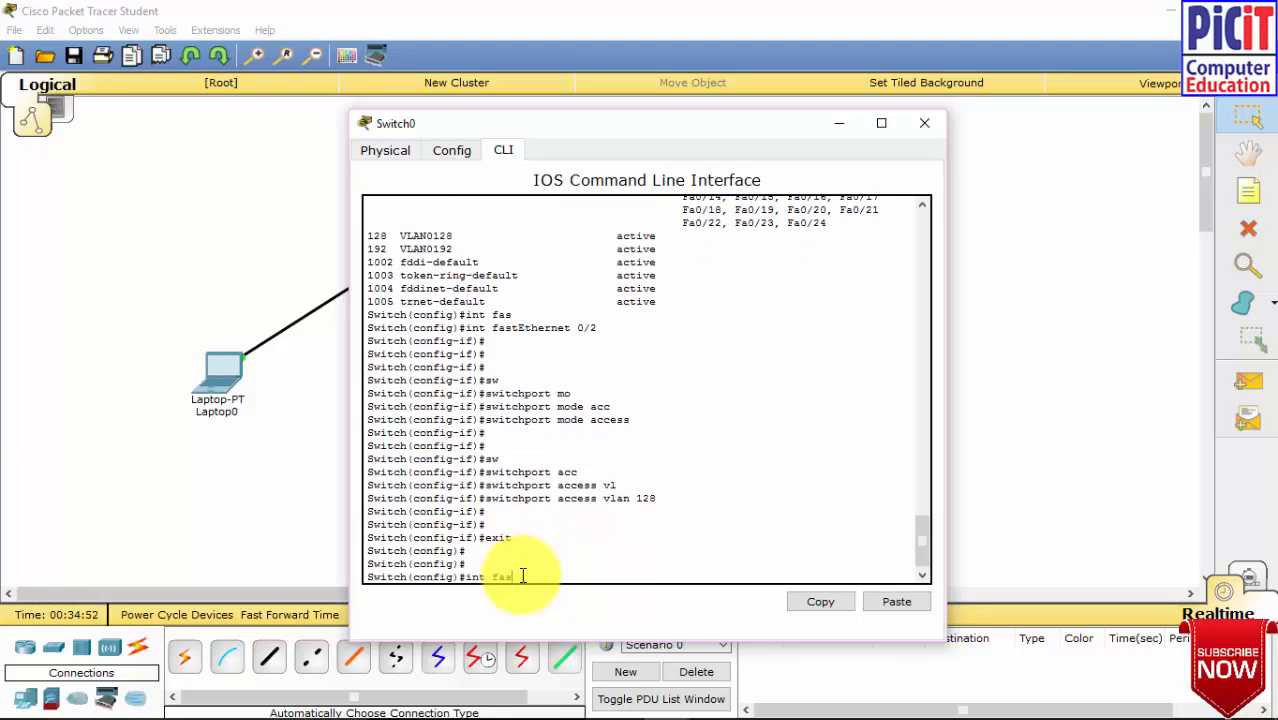
key(Tab)
text(0/3)
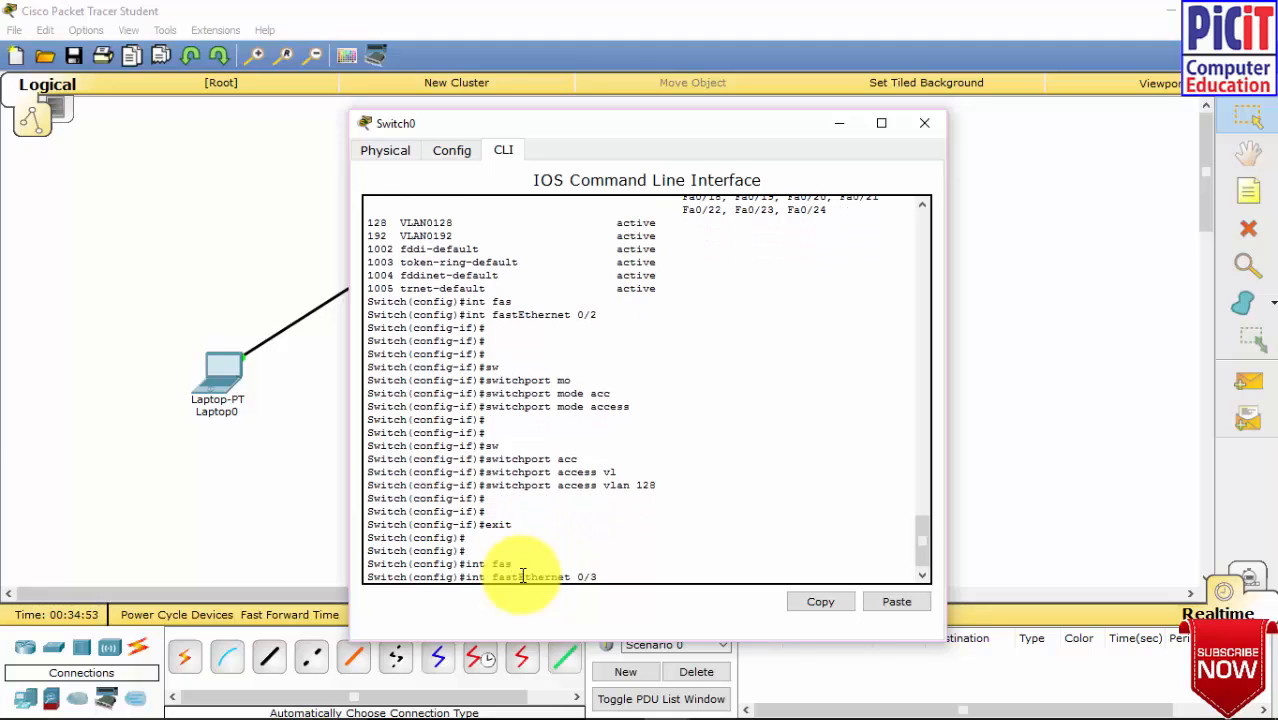
key(Return)
key(Return)
key(Return)
text(sw)
key(Tab)
text(mod)
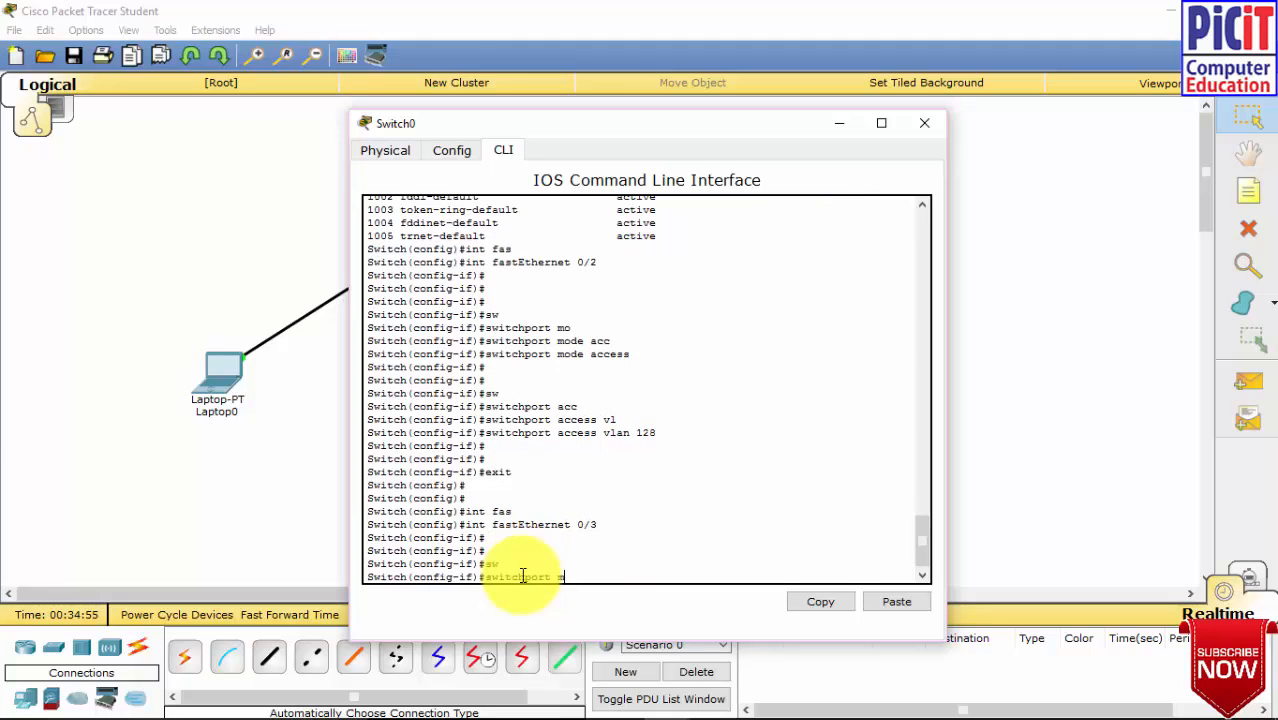
key(Tab)
text(acc)
key(Tab)
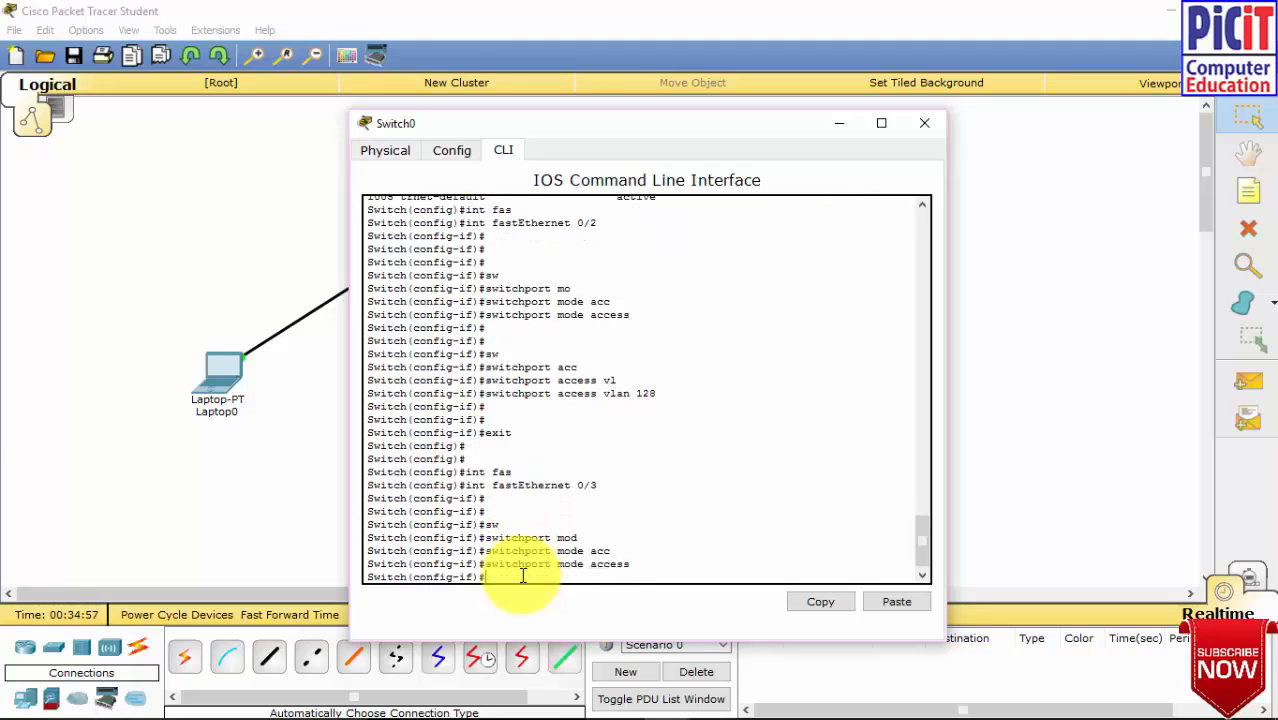
key(Return)
key(Return)
Assign fastEthernet 0/3 to VLAN 192 with switchport access vlan 192.
text(sw)
key(Tab)
text(acc)
key(Tab)
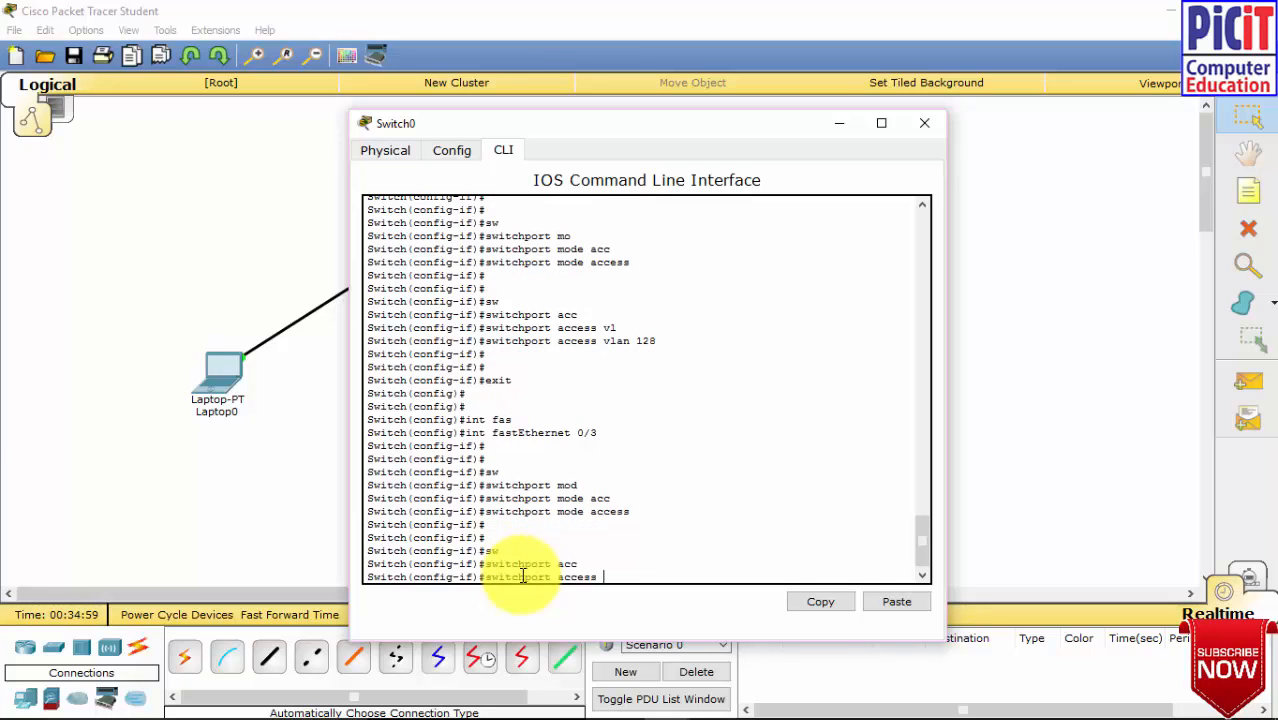
text(vl)
key(Tab)
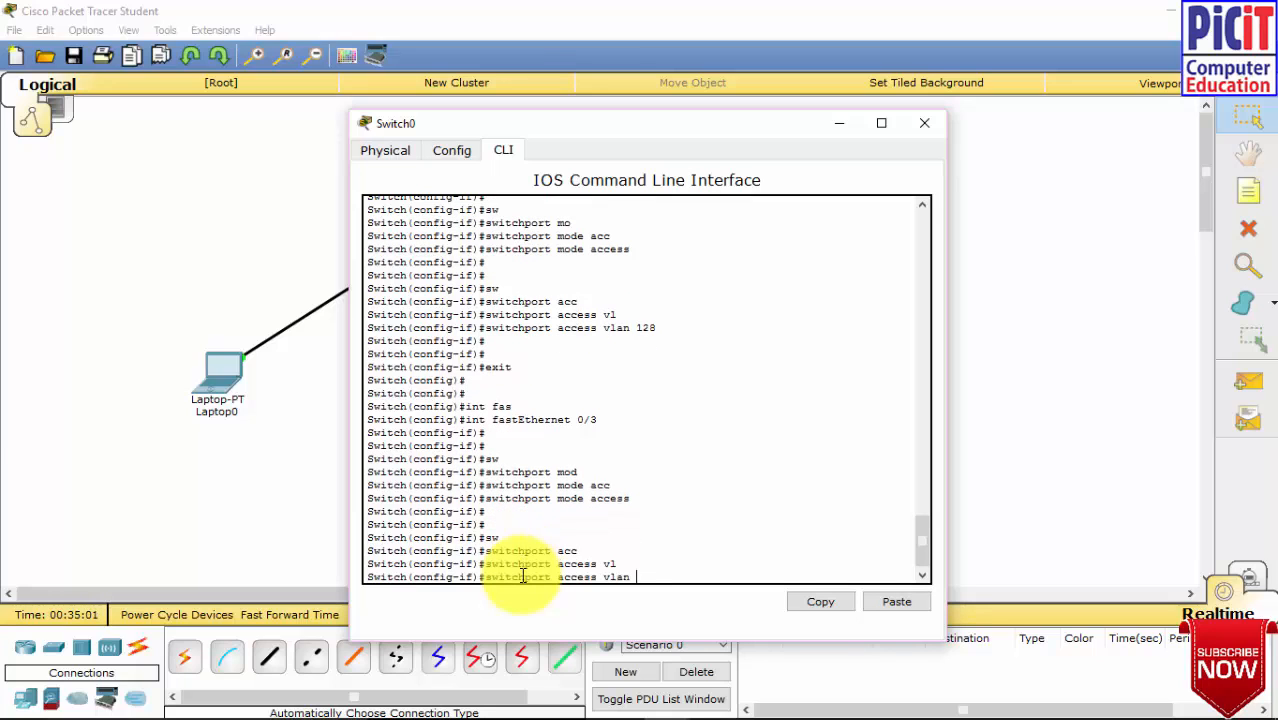
text(192)
key(Return)
key(Return)
key(Return)
key(Return)
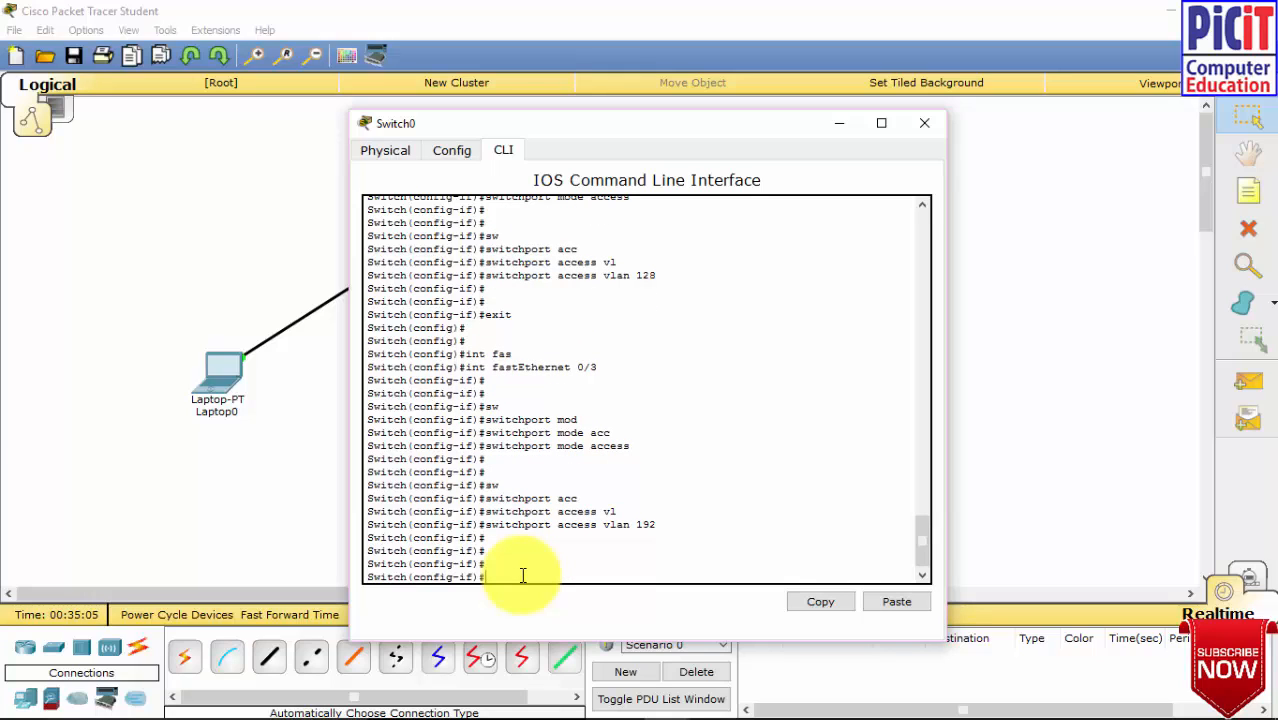
text(do show vlan bri)
key(Return)
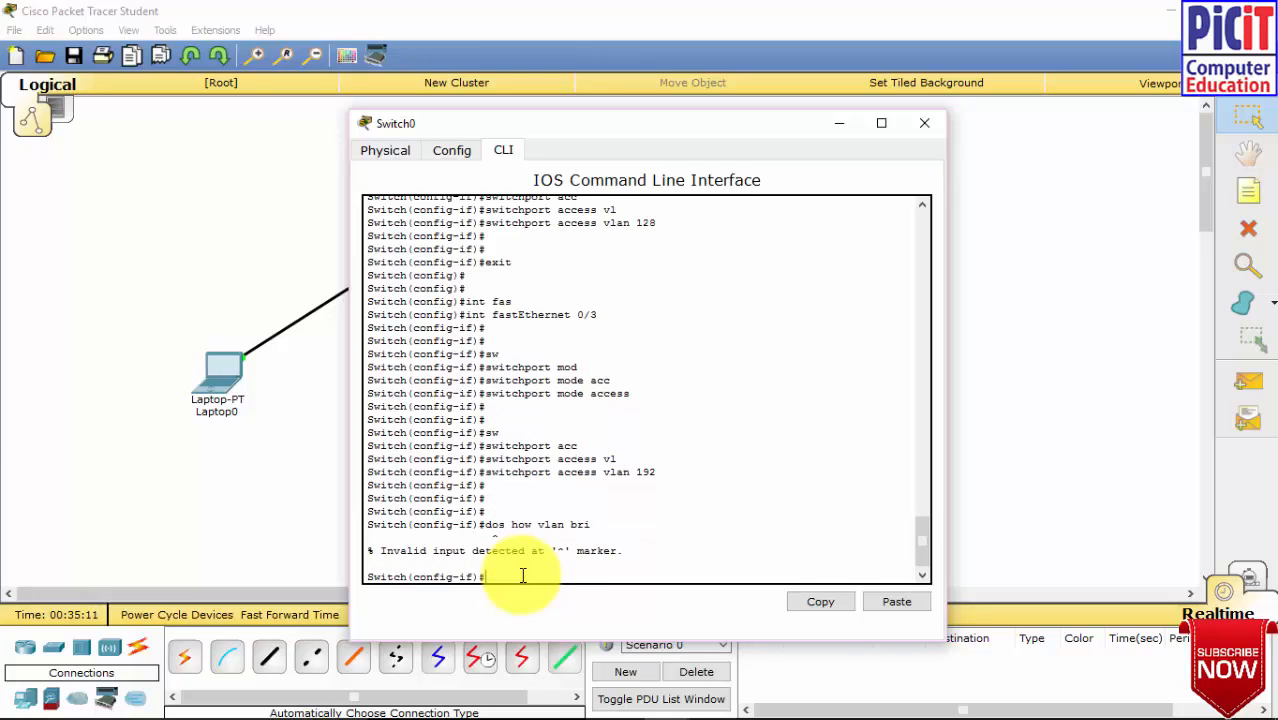
key(Return)
key(Return)
key(Return)
Run do show vlan bri and check the ports listed for VLANs 128 and 192.
text(do )
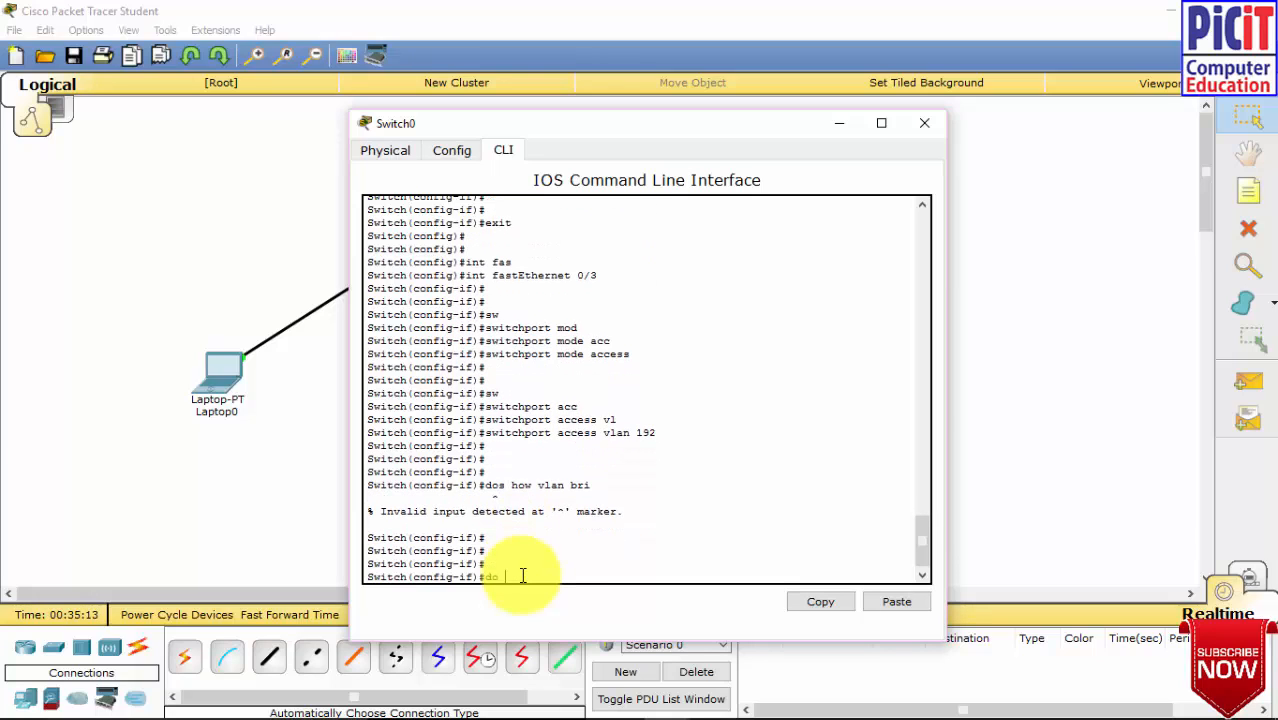
text(show vlan bri)
key(Return)
key(Return)
key(Return)
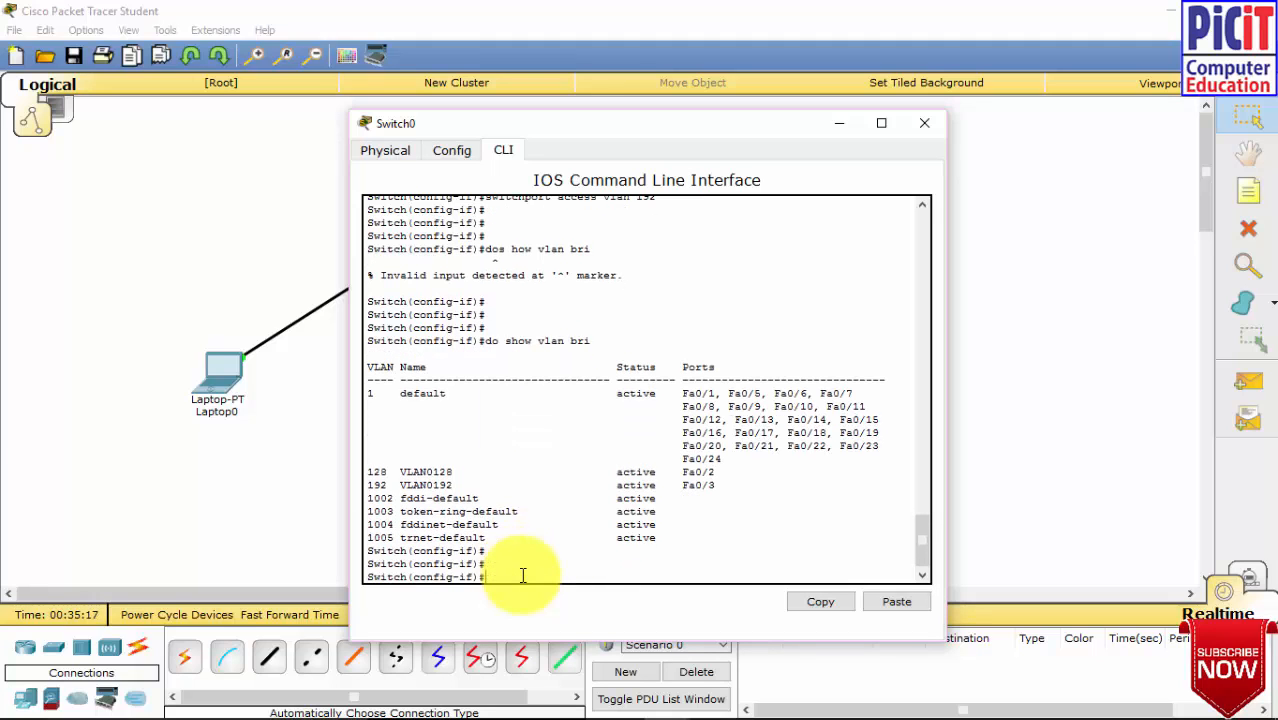
drag(722, 487, 380, 470)
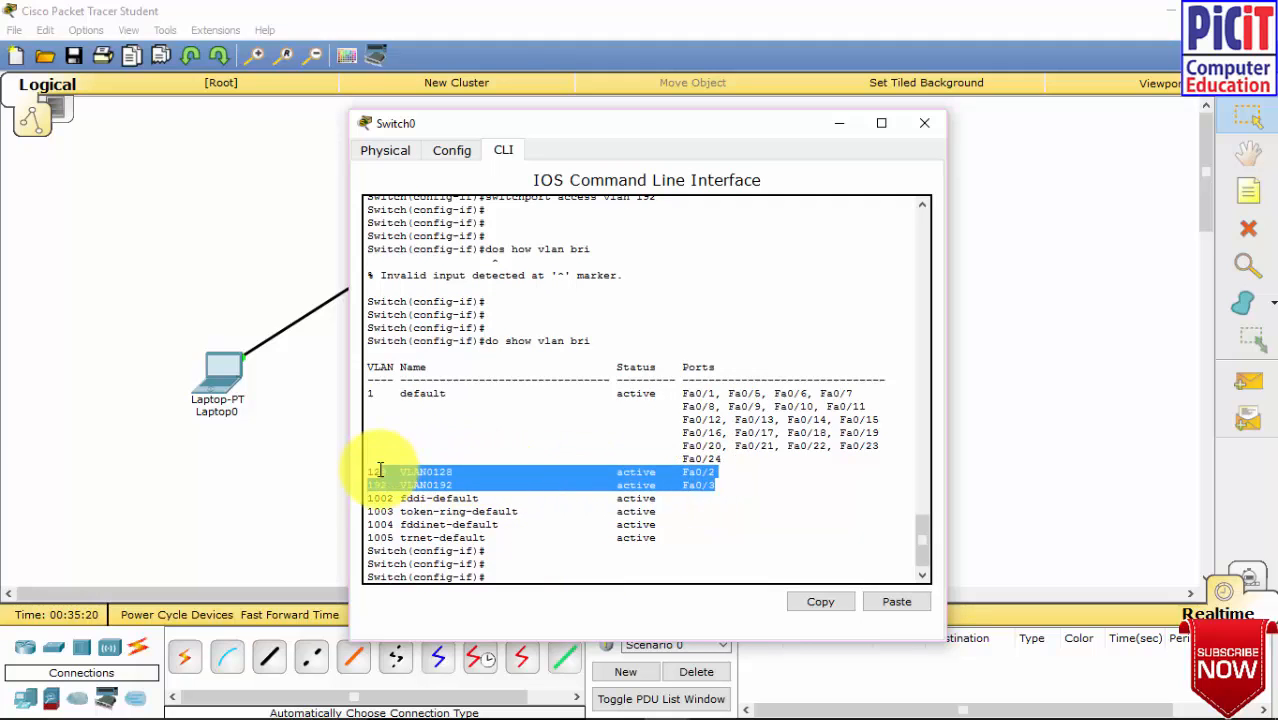
click(582, 543)
key(Return)
key(Return)
key(Return)
key(Return)
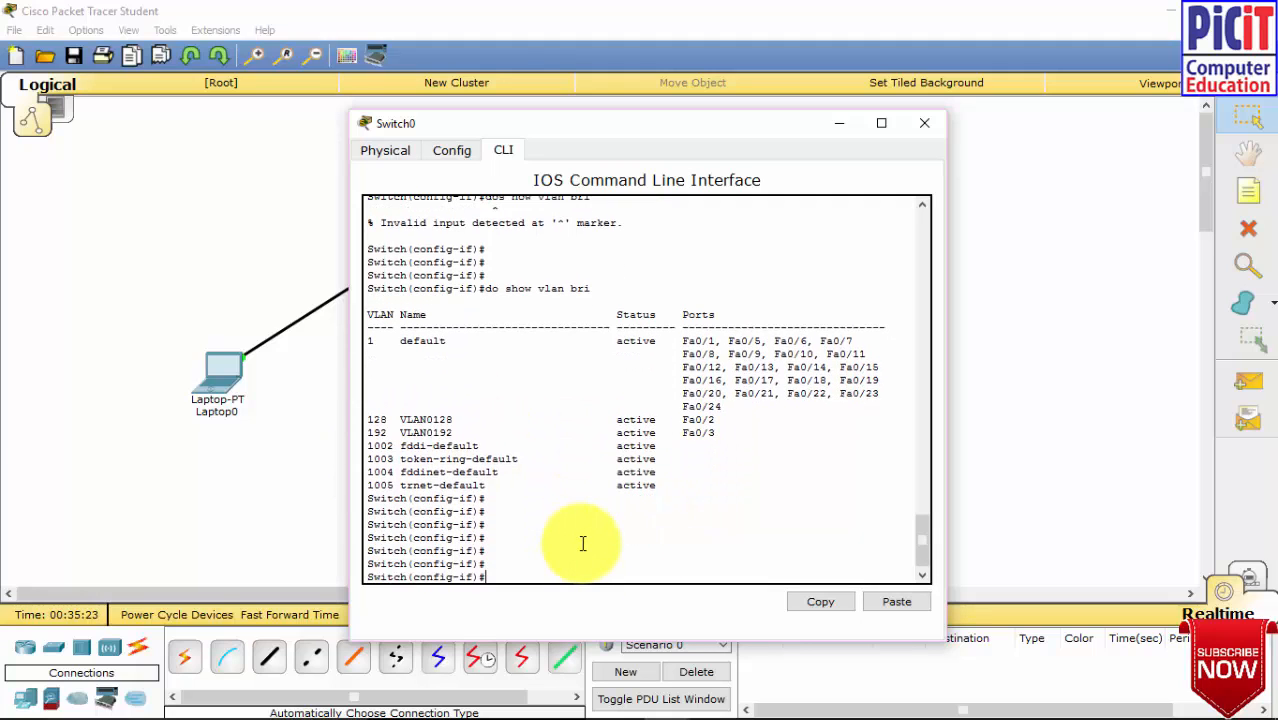
Run do show vlan to examine the detailed VLAN table of the switch.
text(do show vlan)
key(Return)
key(Return)
key(Return)
key(Return)
key(Return)
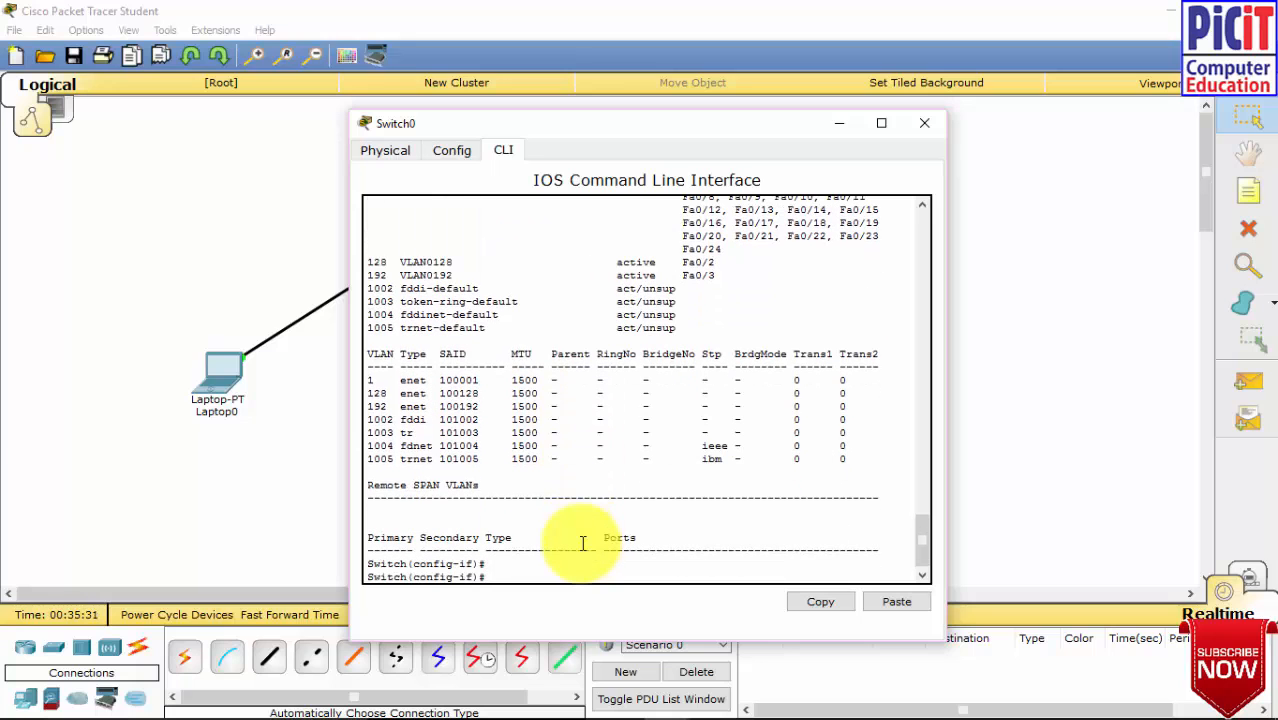
key(Return)
key(Return)
key(Return)
key(Return)
key(Return)
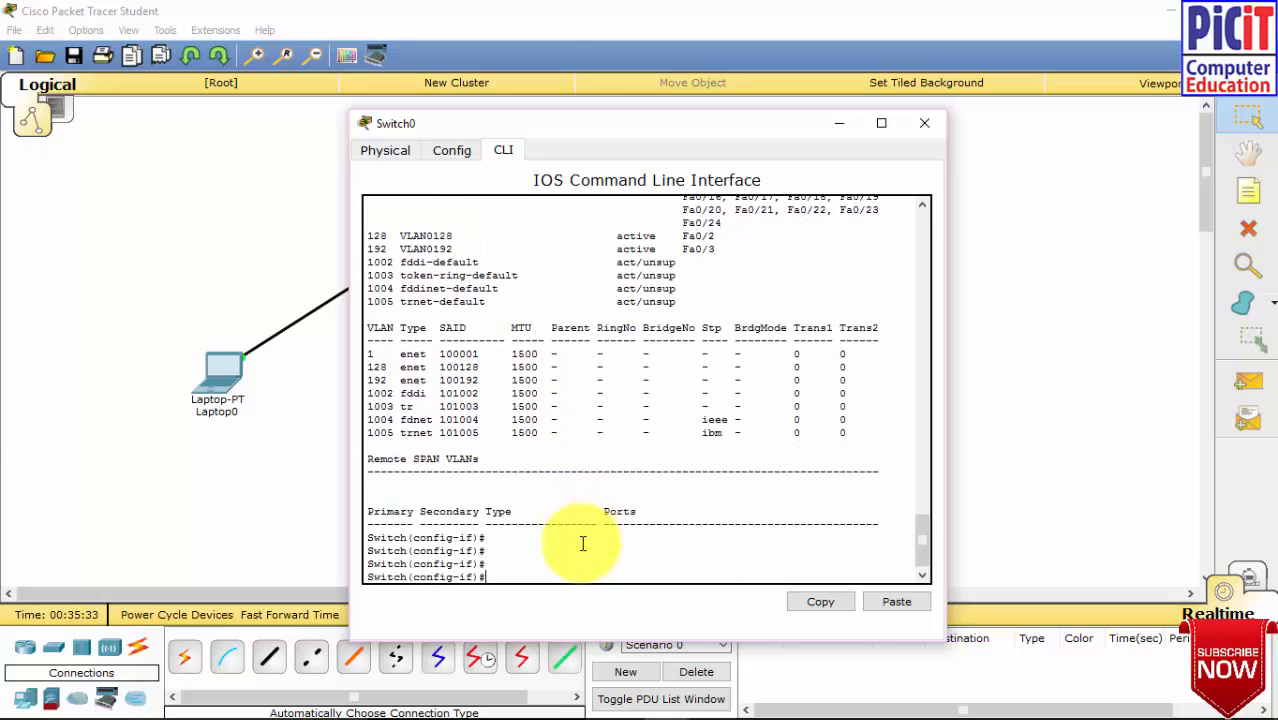
Run do show int tru, examine the VLANs allowed and active on the trunk, and close the switch window.
text(do show)
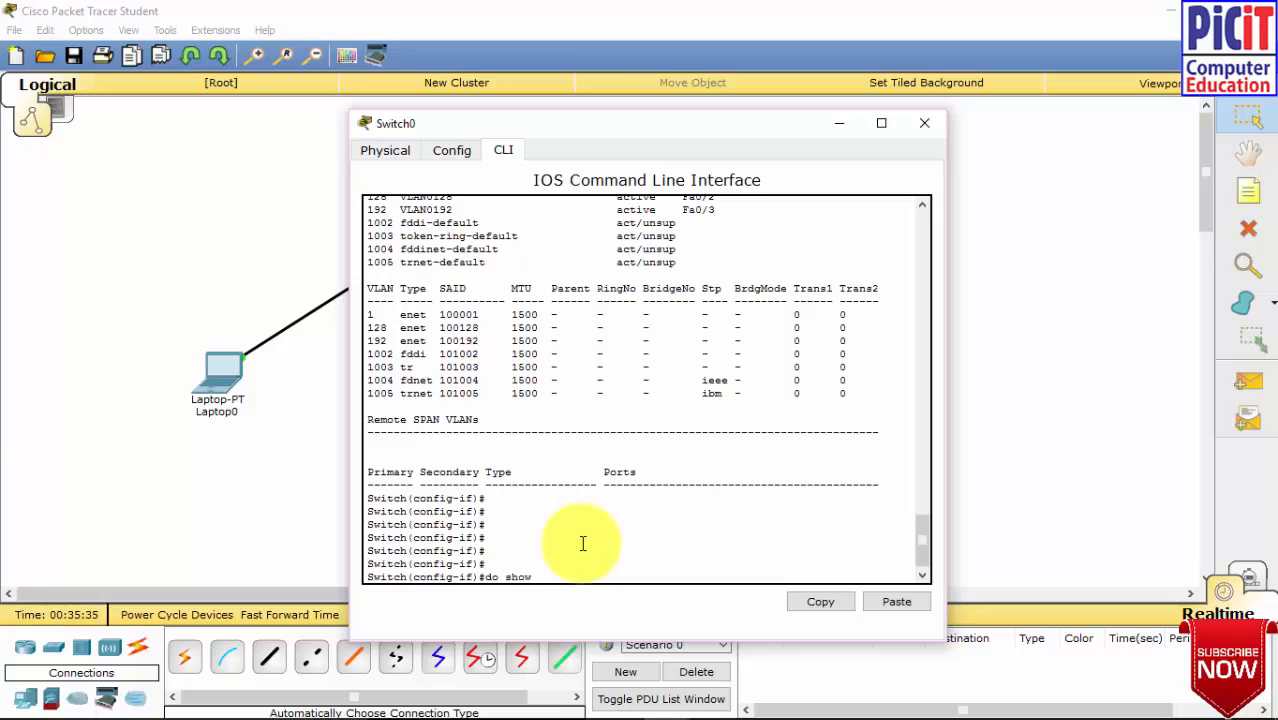
text( int tr)
key(Tab)
text(u)
key(Return)
key(Return)
key(Return)
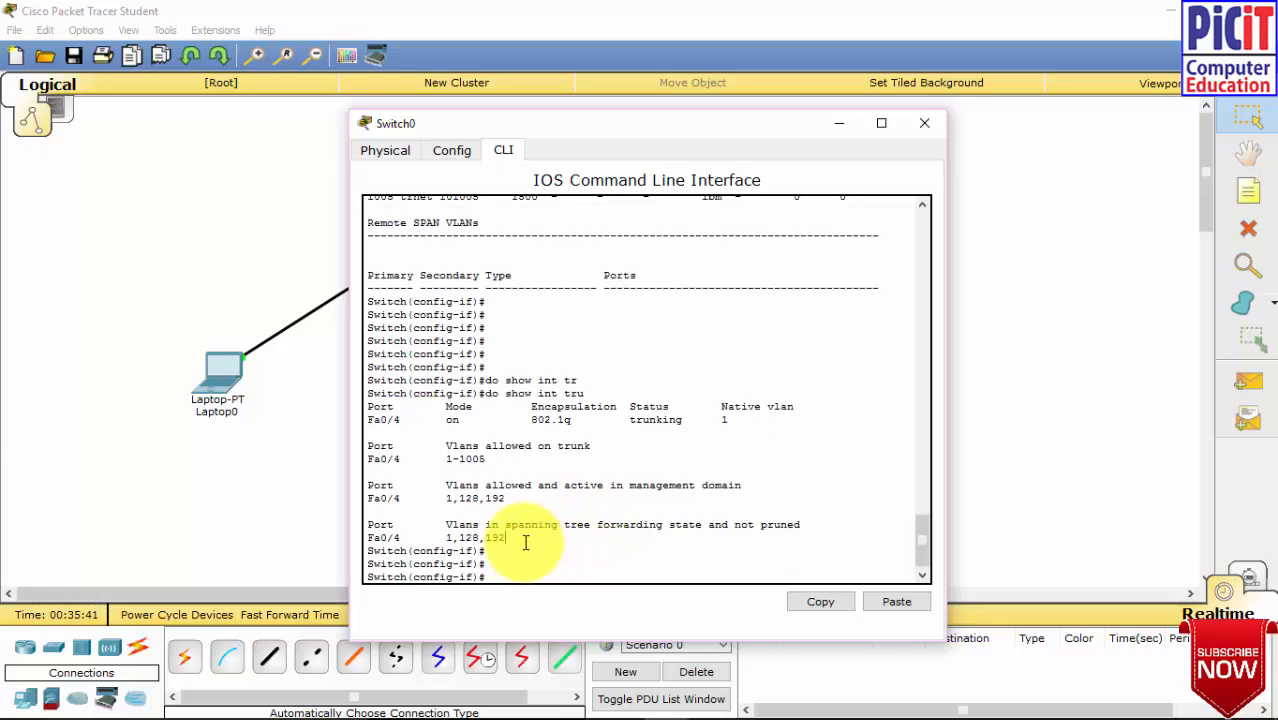
drag(522, 543, 625, 434)
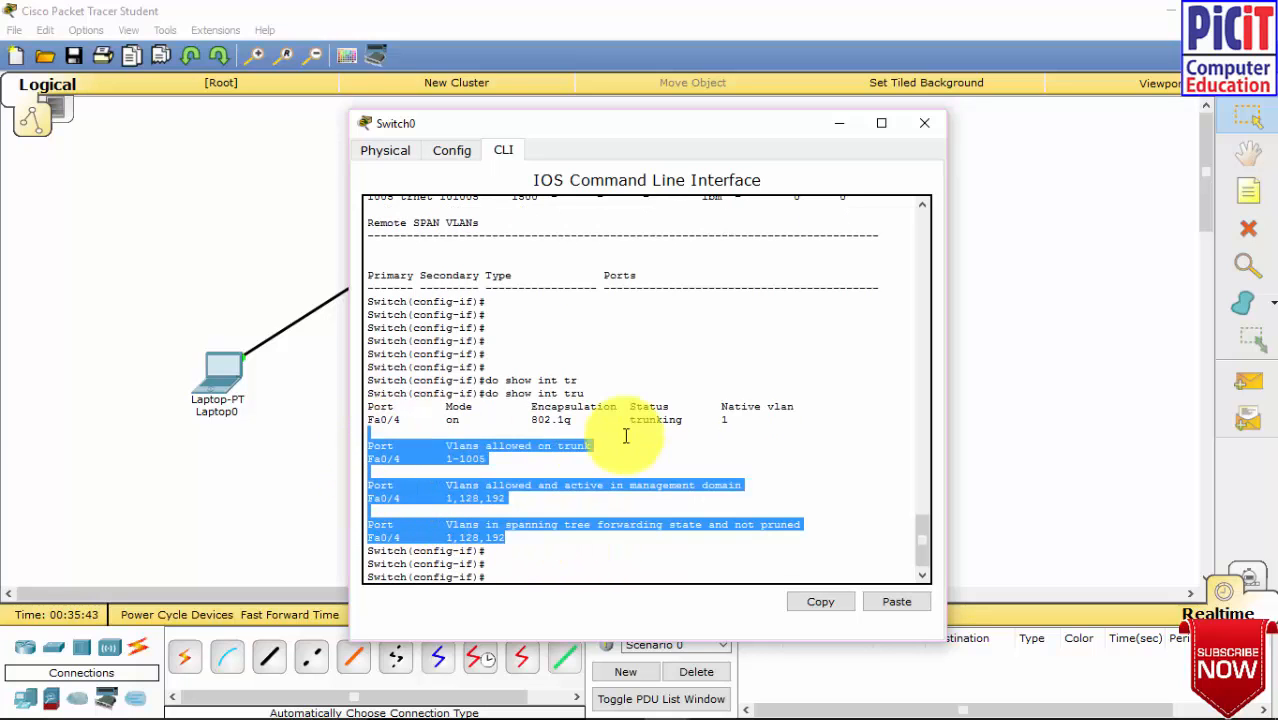
click(652, 456)
click(924, 123)
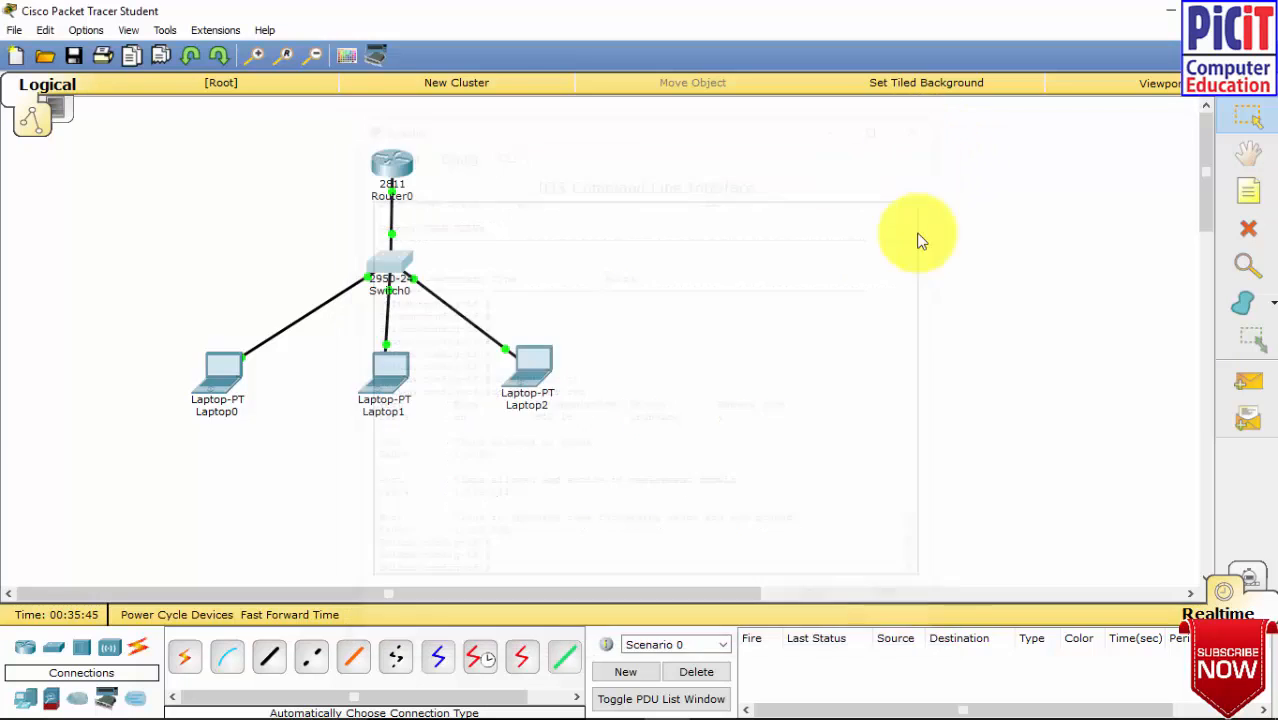
Ping 128.1.1.1 from Laptop0's Command Prompt to test inter-VLAN connectivity, and close the laptop window.
click(247, 378)
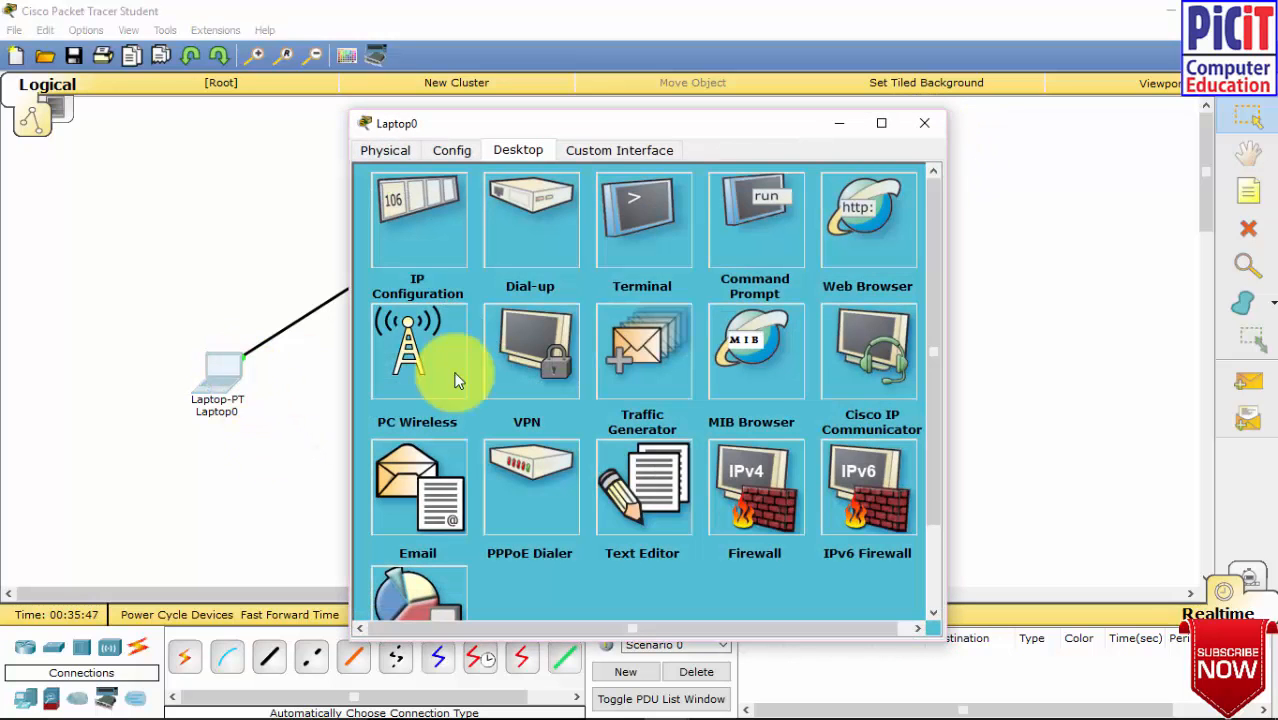
click(744, 253)
key(Up)
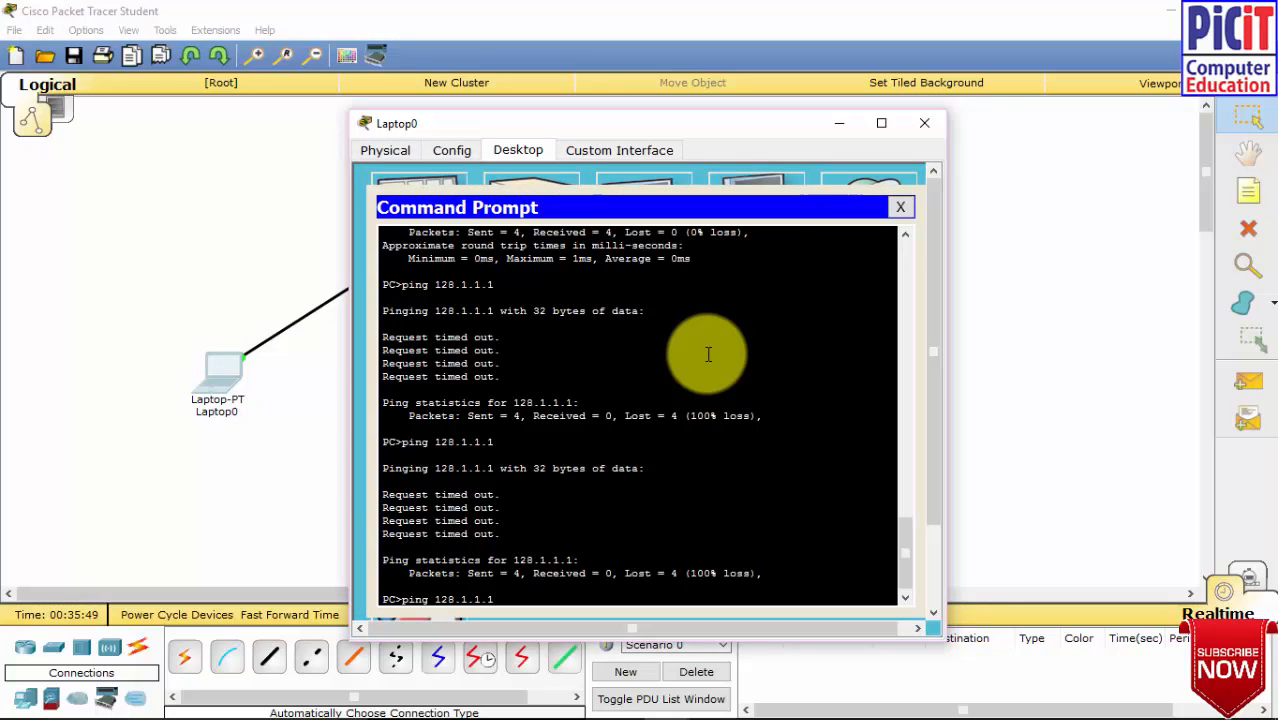
key(Return)
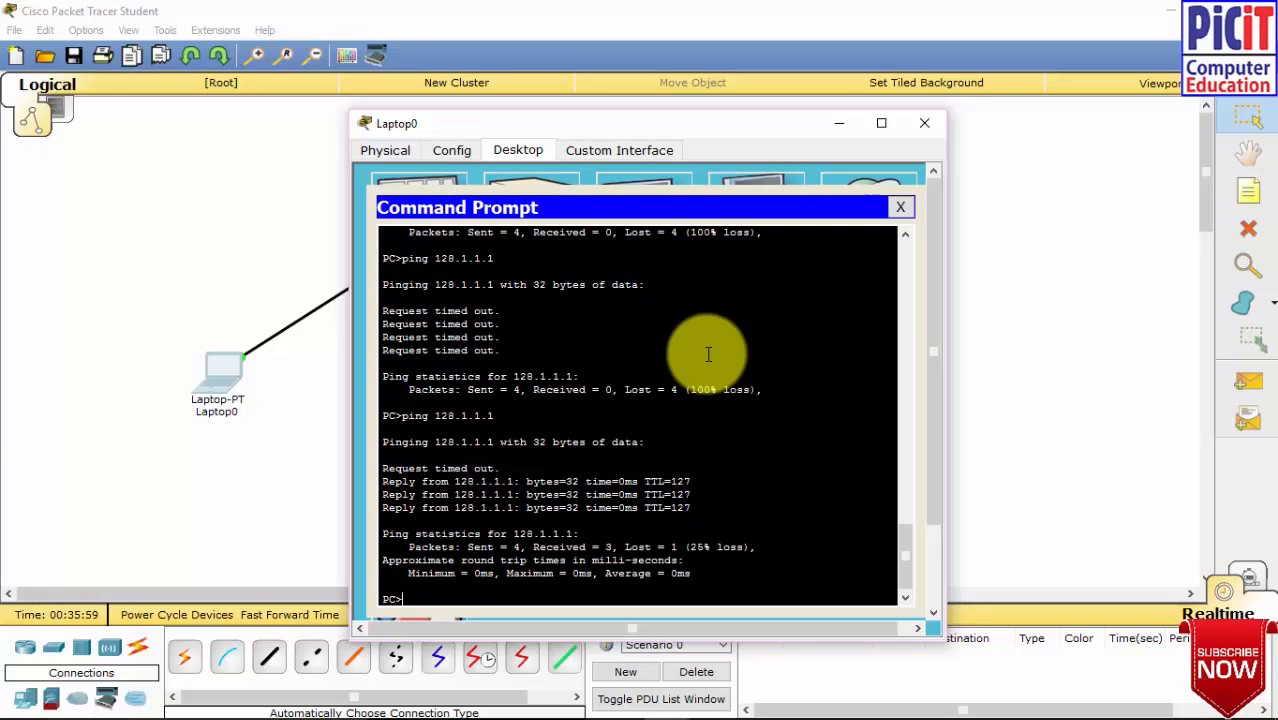
click(924, 123)
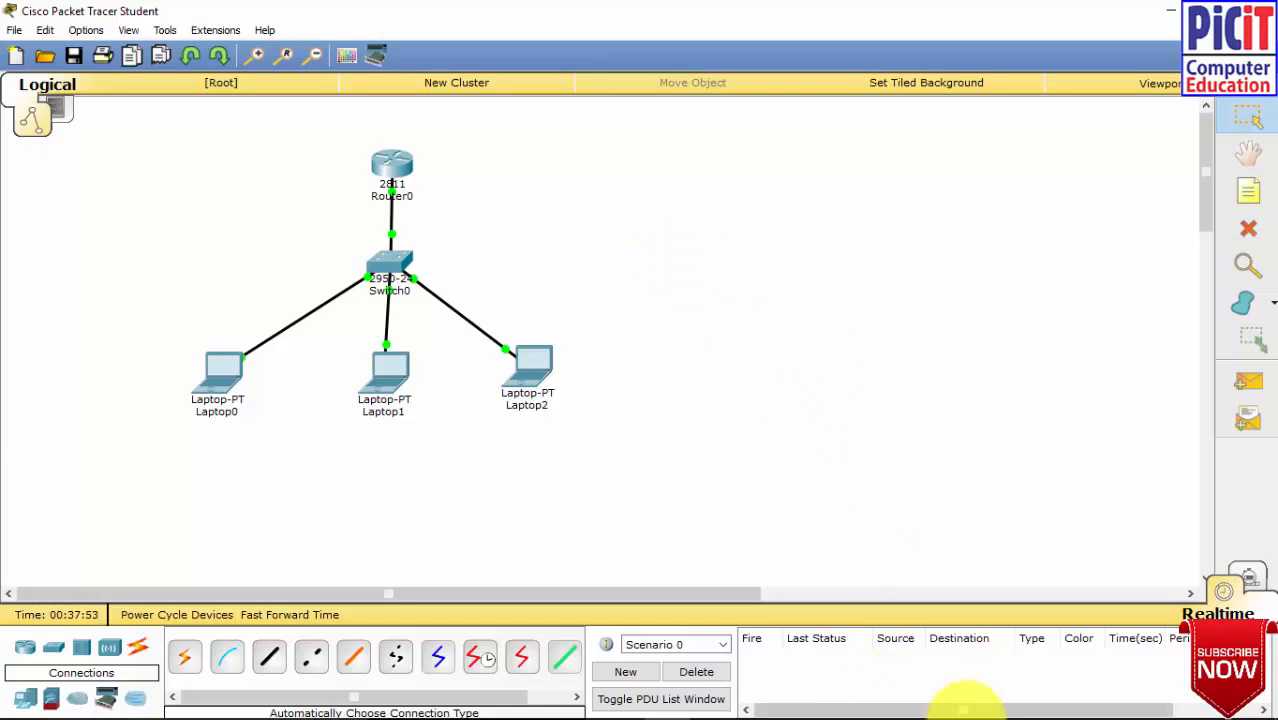
mouse_move(818, 700)
click(712, 700)
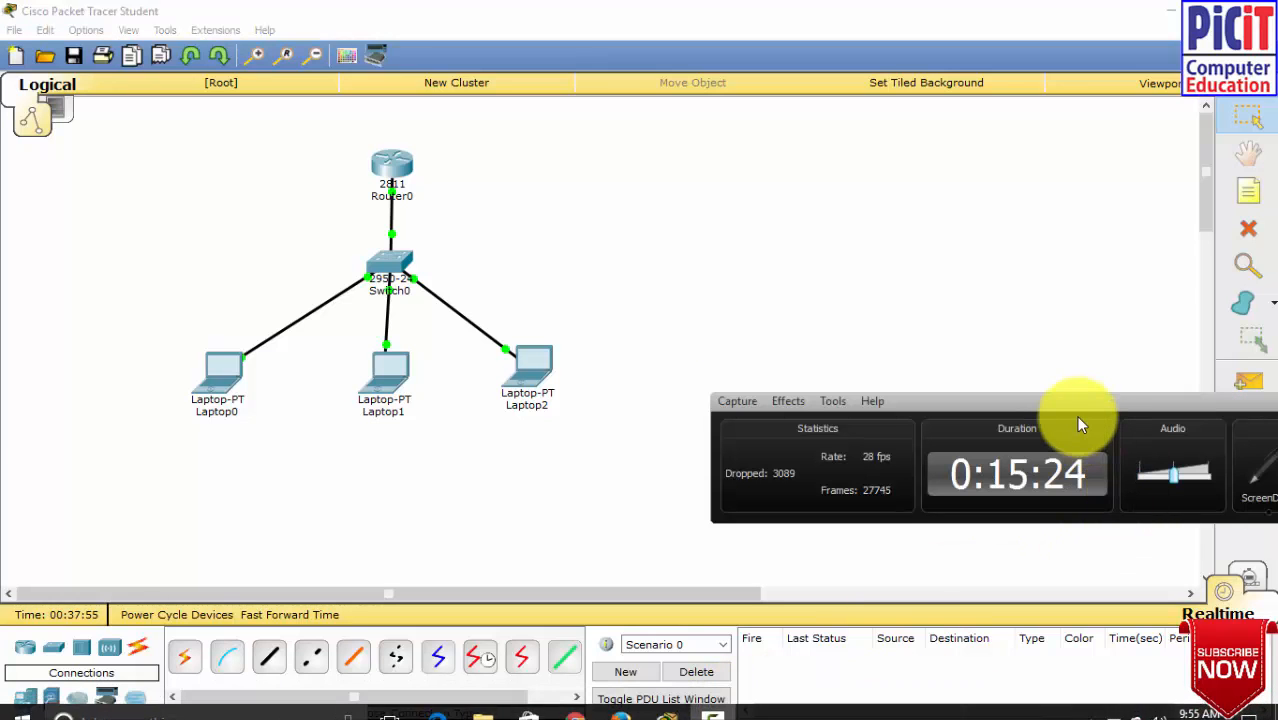